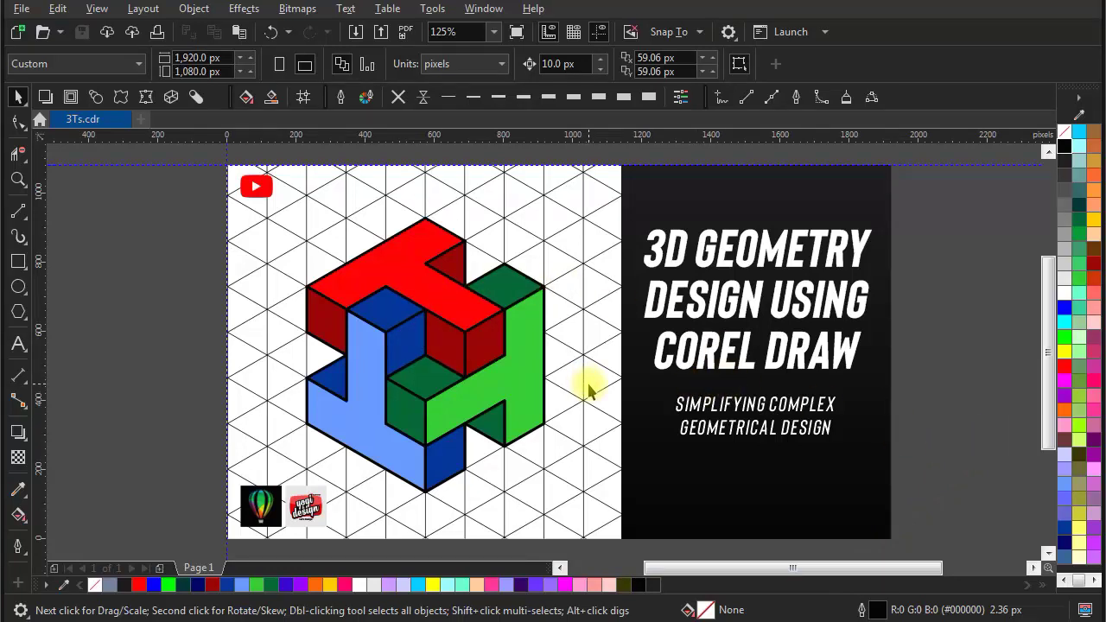
Move the complete cube artwork and title panel off the page onto the empty workspace beside it, leaving the colour swatches in place
scroll(588, 390, "down", 2)
left_click_drag(548, 377, 584, 384)
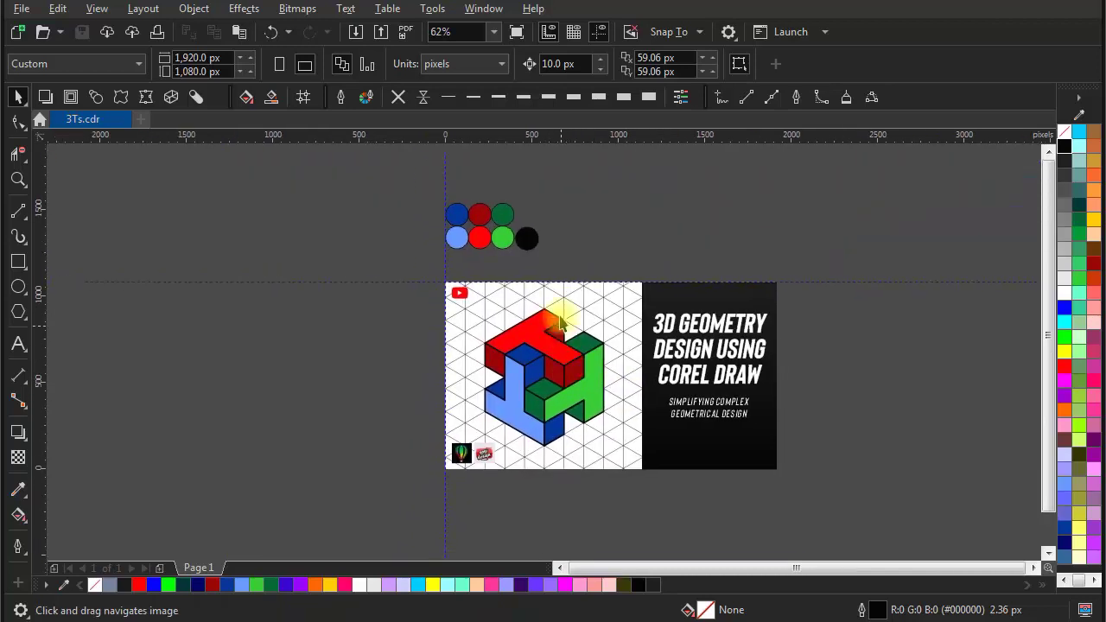
left_click_drag(810, 273, 424, 514)
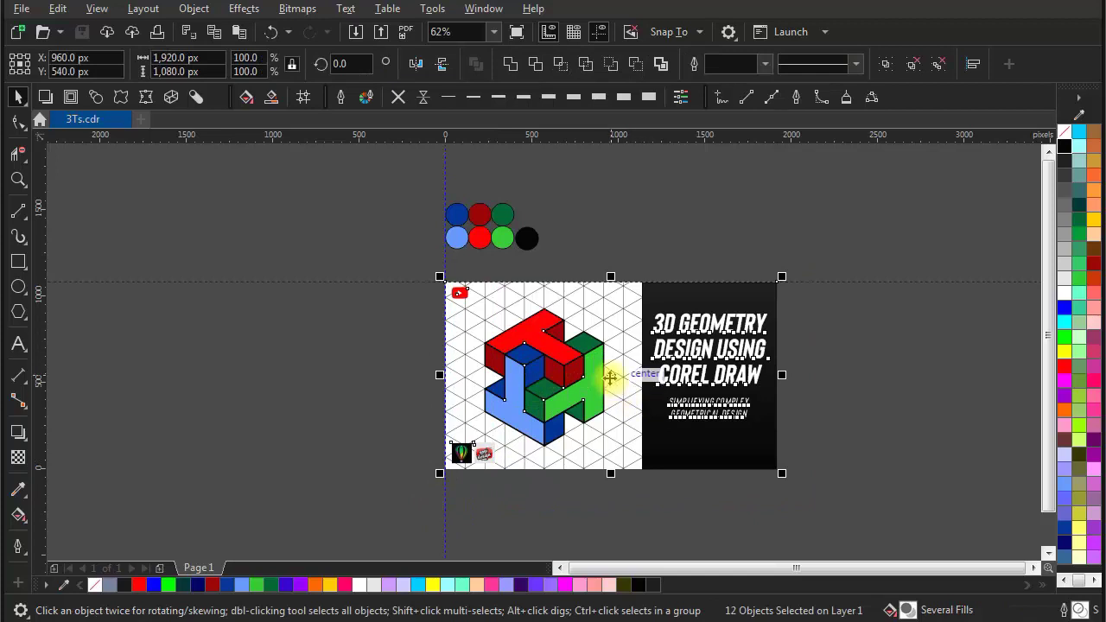
left_click_drag(608, 385, 198, 394)
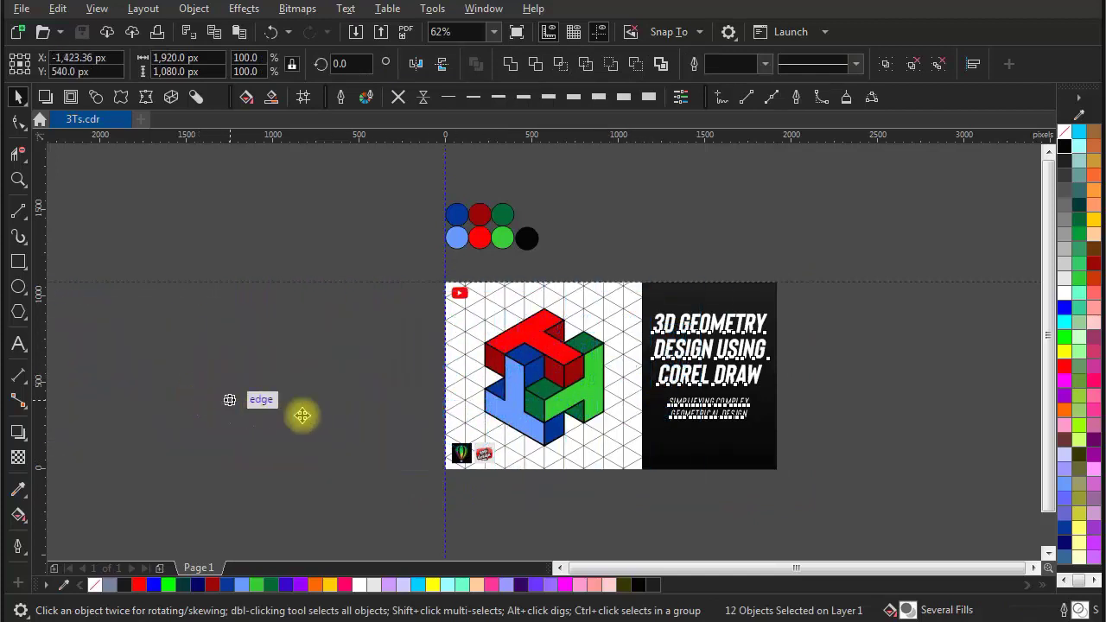
left_click_drag(553, 422, 685, 407)
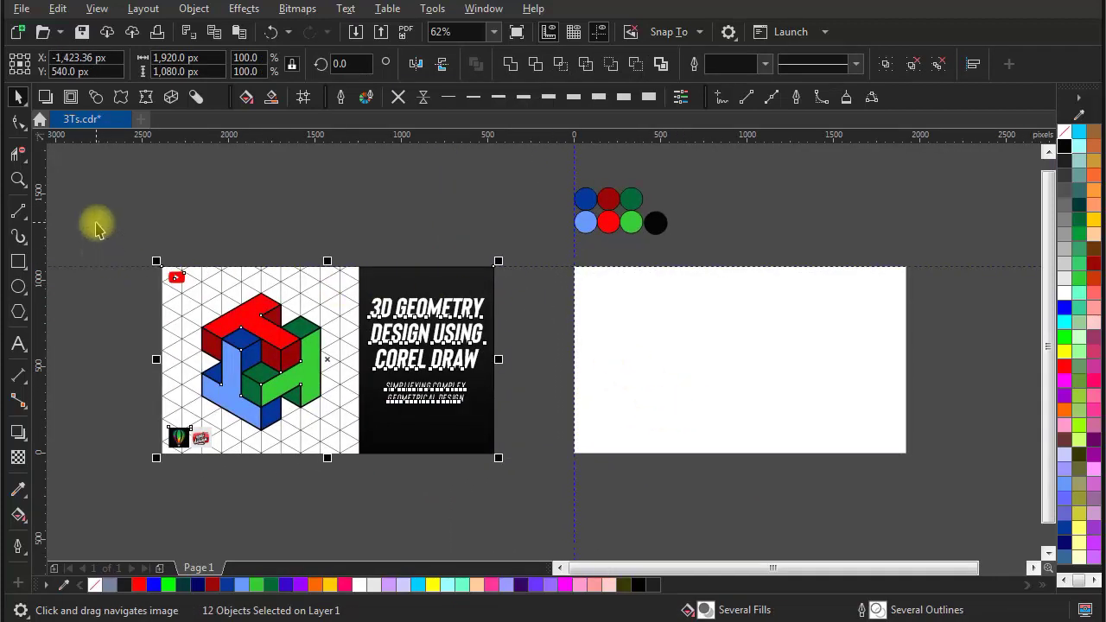
left_click(54, 304)
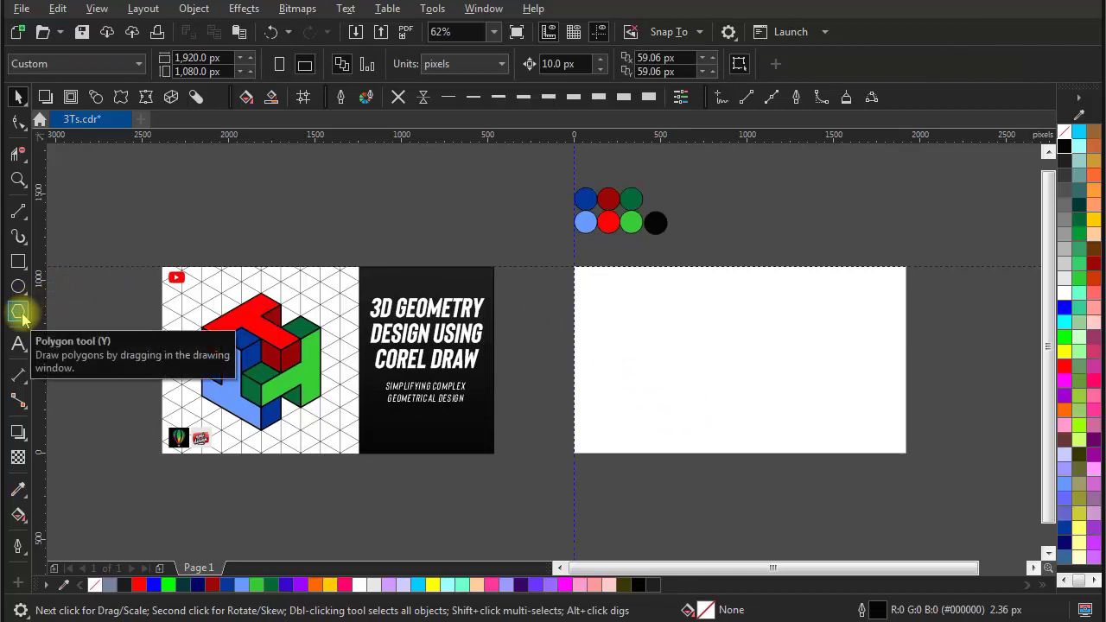
Draw a polygon about 155 px across from the page's upper-left corner and set it to 6 sides
left_click(20, 315)
scroll(621, 278, "up", 2)
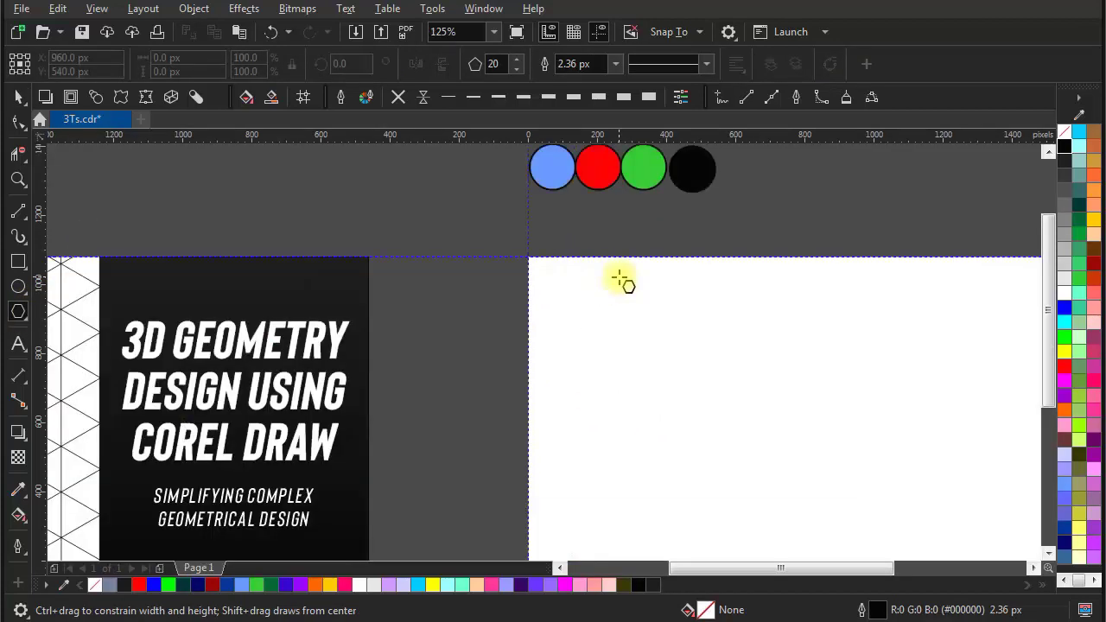
left_click_drag(528, 257, 584, 316)
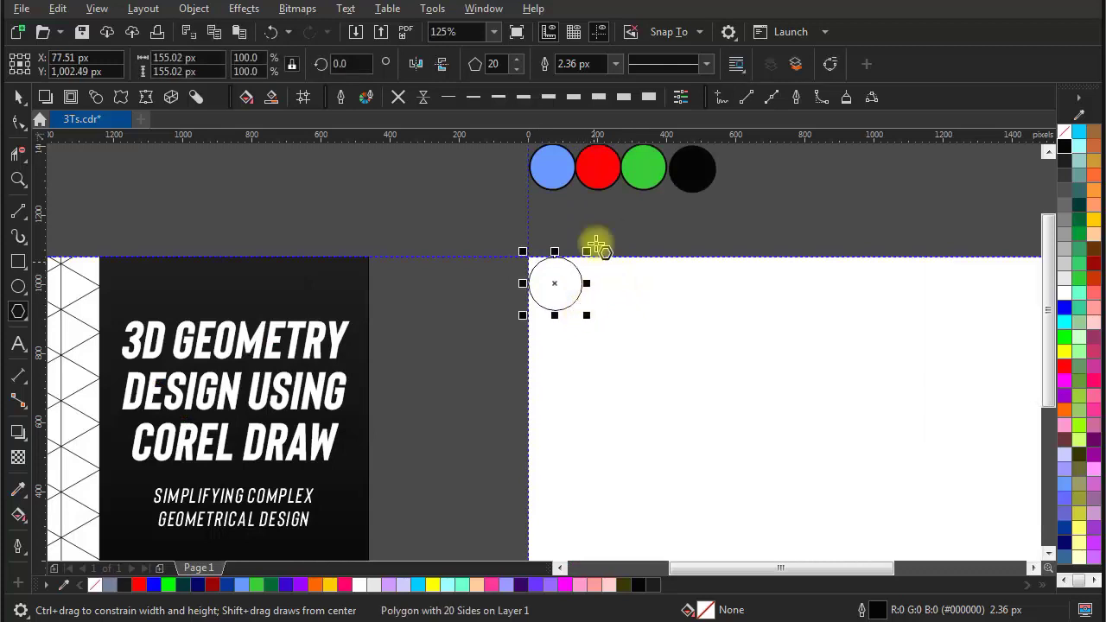
double_click(493, 63)
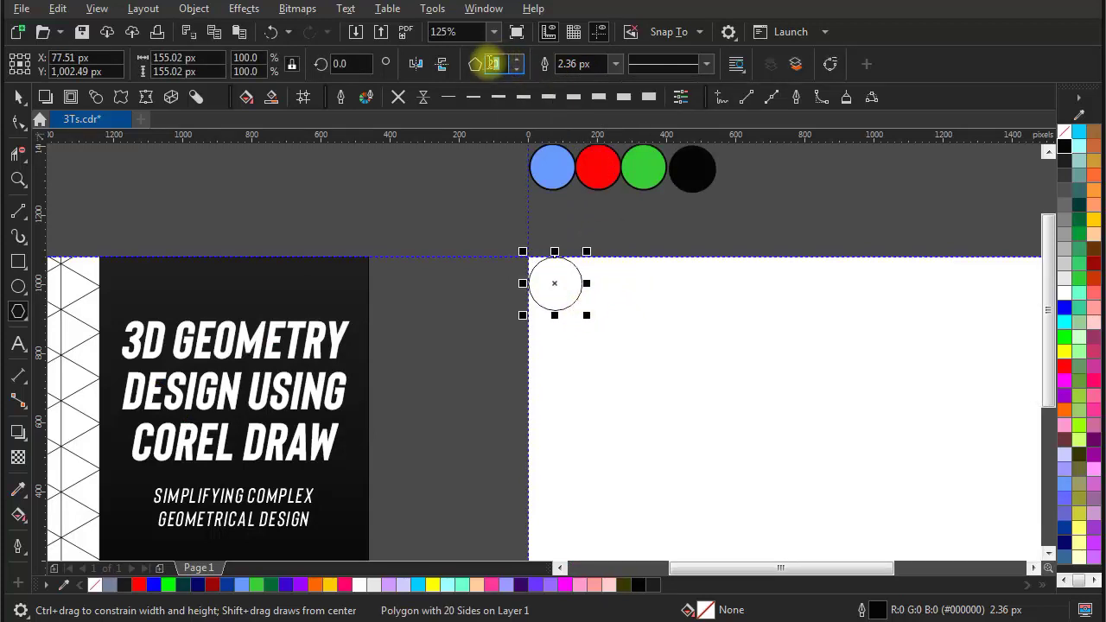
type("6")
key("Tab")
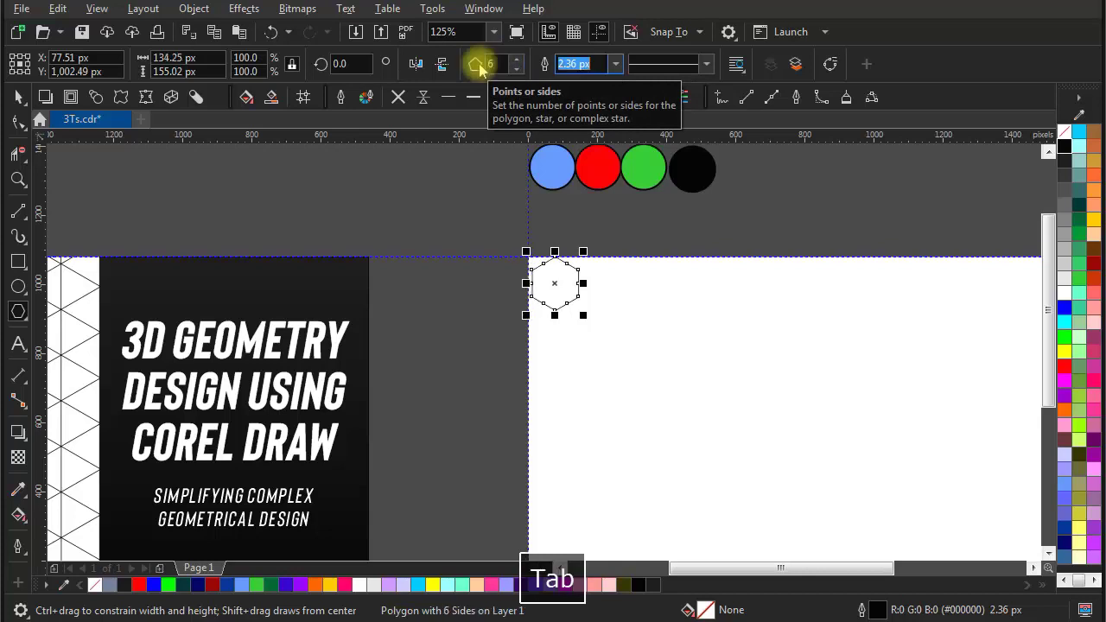
Move the hexagon so its centre snaps onto the page's upper-left corner
scroll(544, 266, "up", 2)
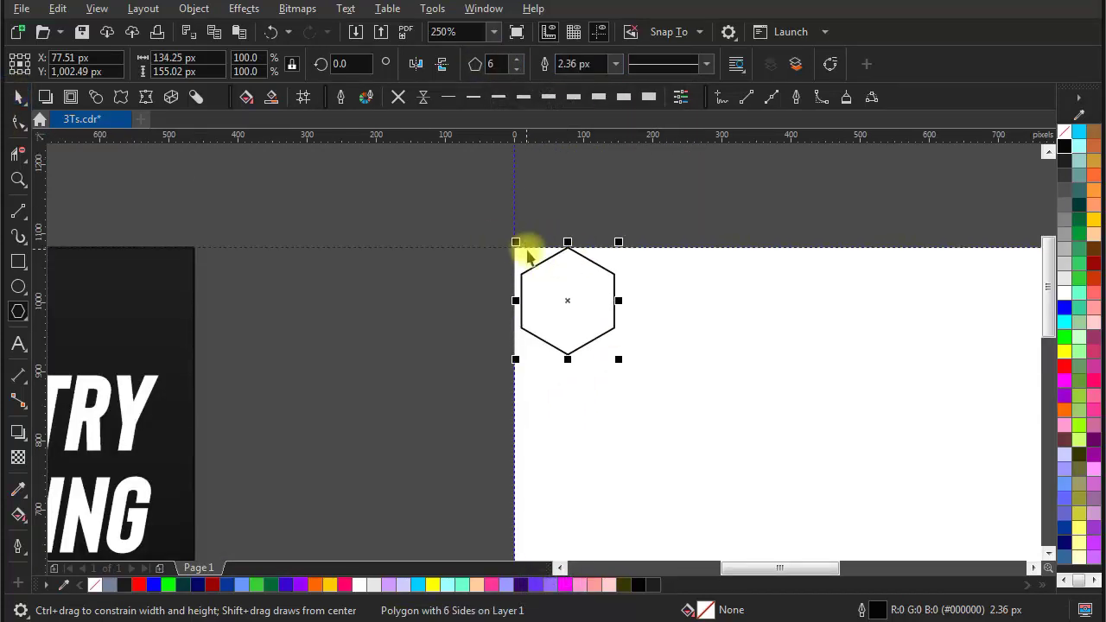
key("space")
left_click_drag(554, 248, 515, 251)
left_click_drag(514, 298, 514, 247)
left_click_drag(585, 302, 441, 328)
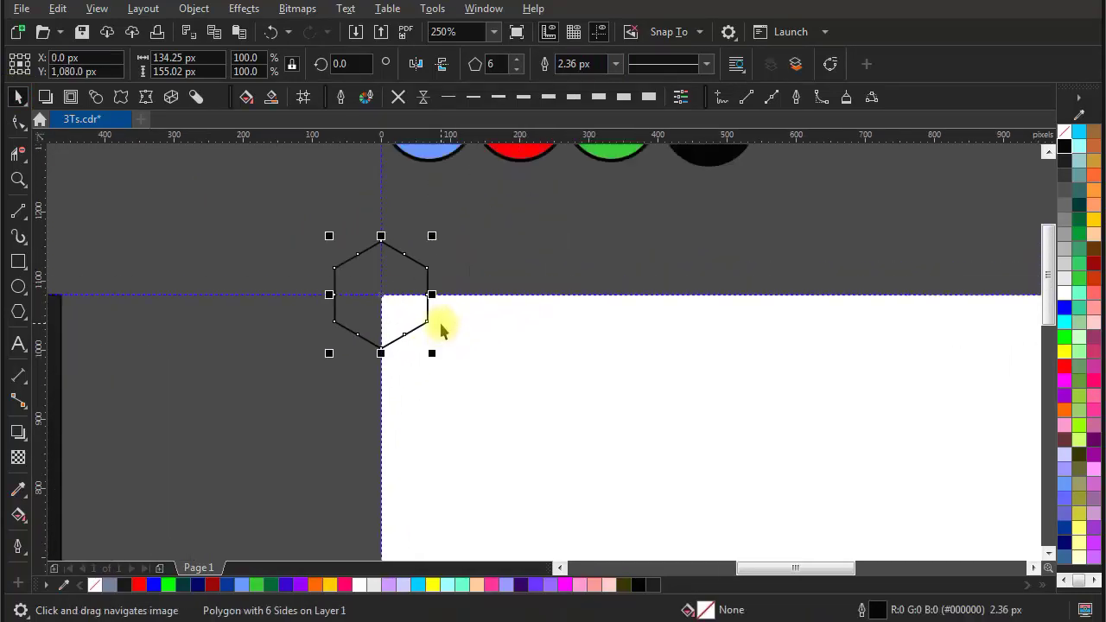
Draw straight lines between opposite corners of the hexagon through its centre, dividing it into six triangles
left_click(18, 211)
scroll(380, 259, "up", 2)
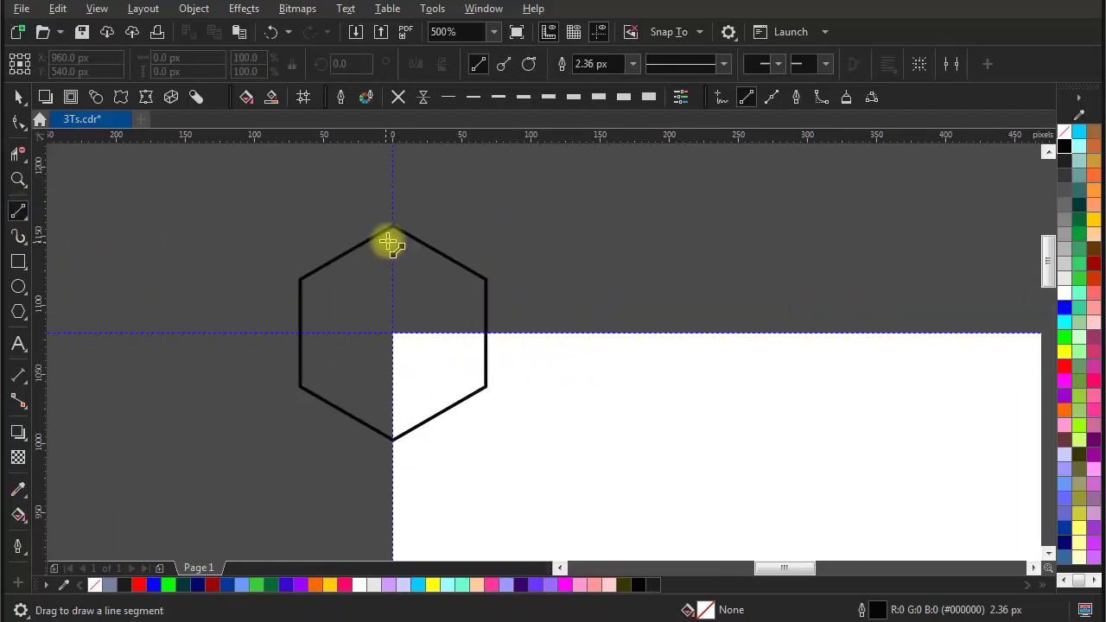
left_click_drag(393, 225, 393, 441)
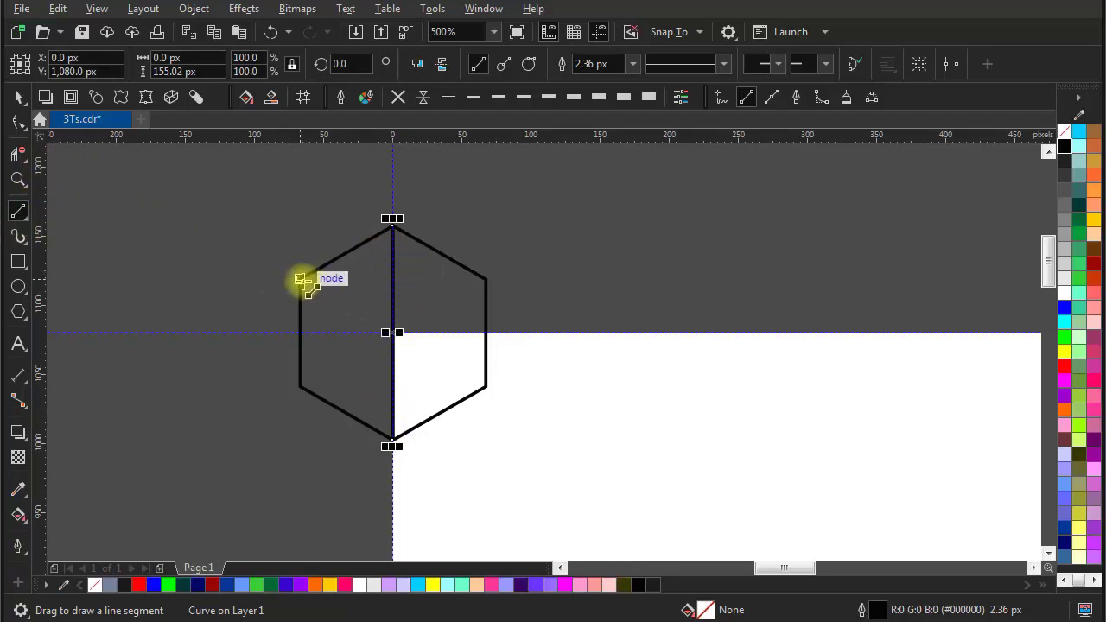
left_click_drag(302, 281, 485, 386)
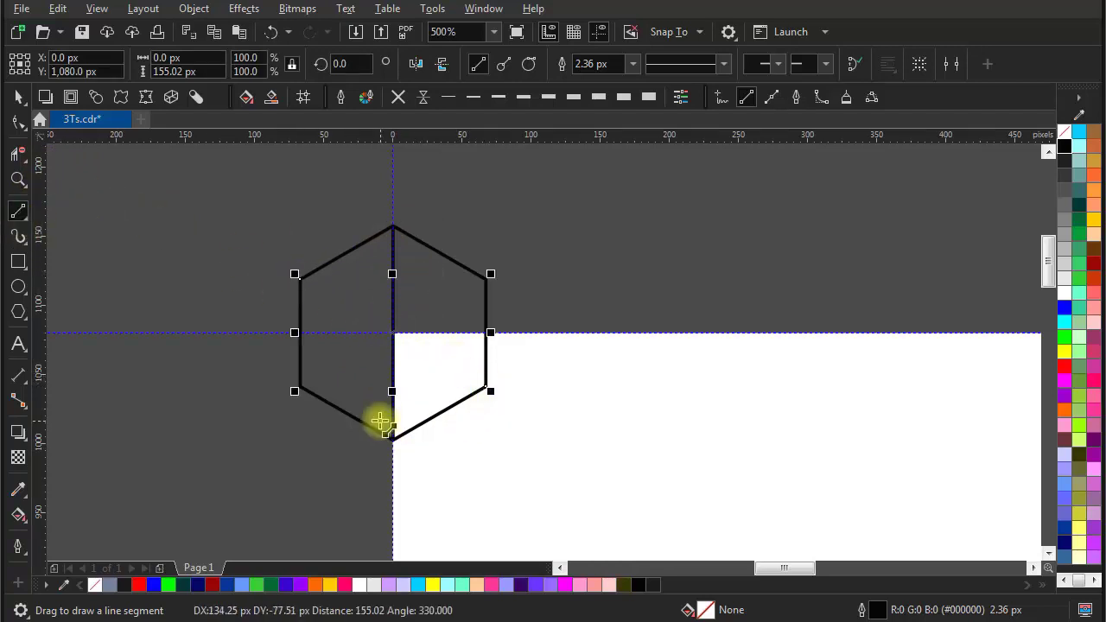
mouse_move(299, 389)
left_mouse_down()
mouse_move(397, 319)
mouse_move(393, 331)
left_mouse_up()
left_click_drag(393, 332, 490, 275)
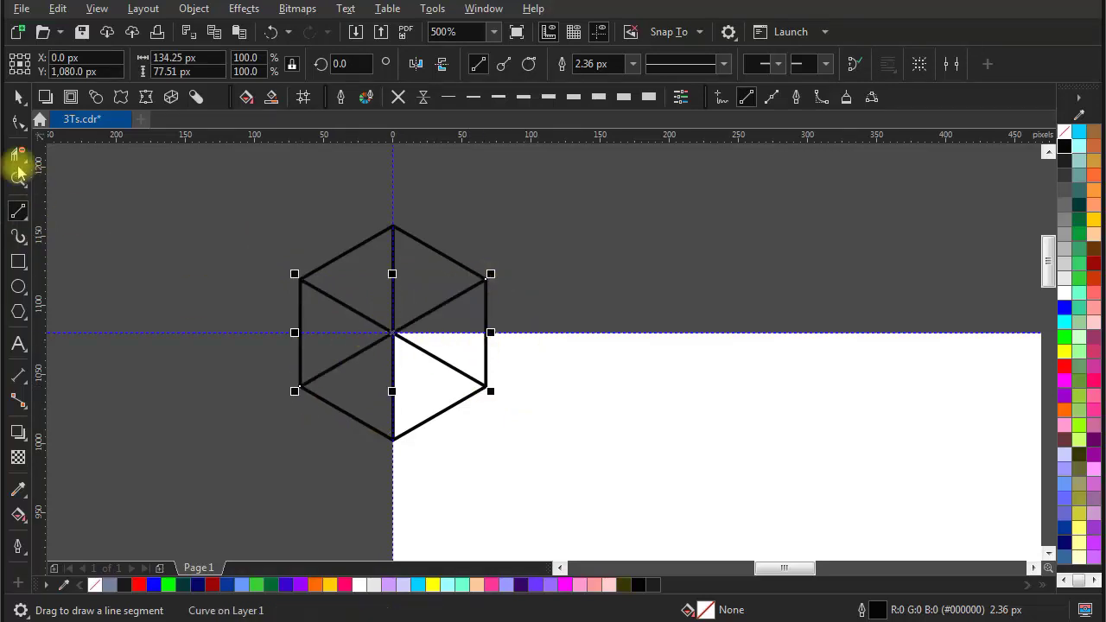
Group the hexagon with its diagonal lines and set the group's outline width to 1.0 px
left_click(18, 97)
left_click_drag(257, 197, 569, 482)
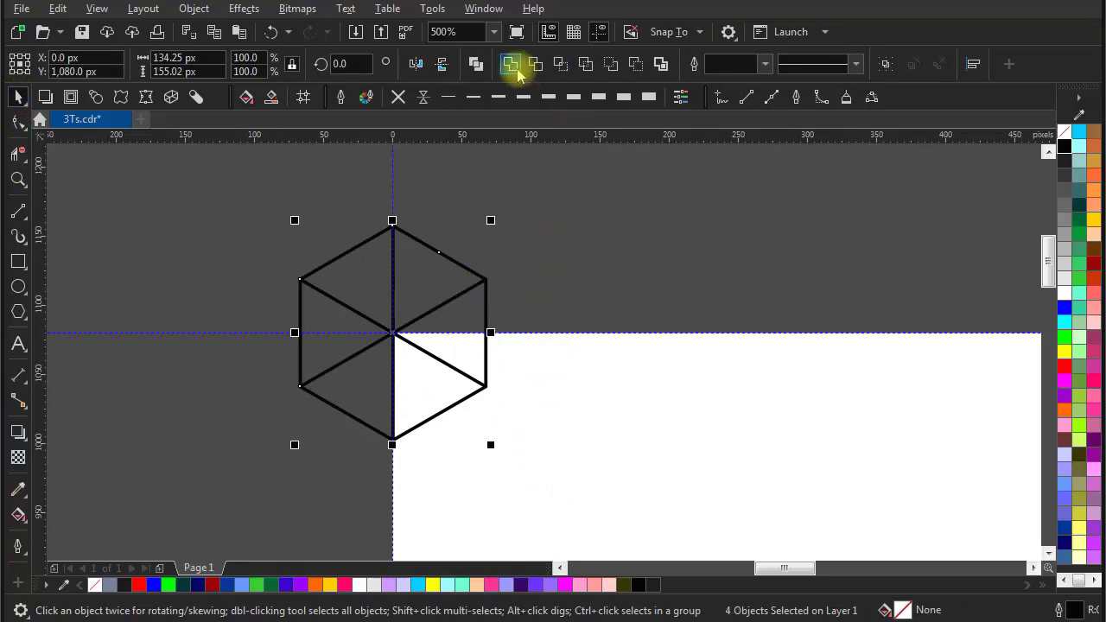
left_click(194, 9)
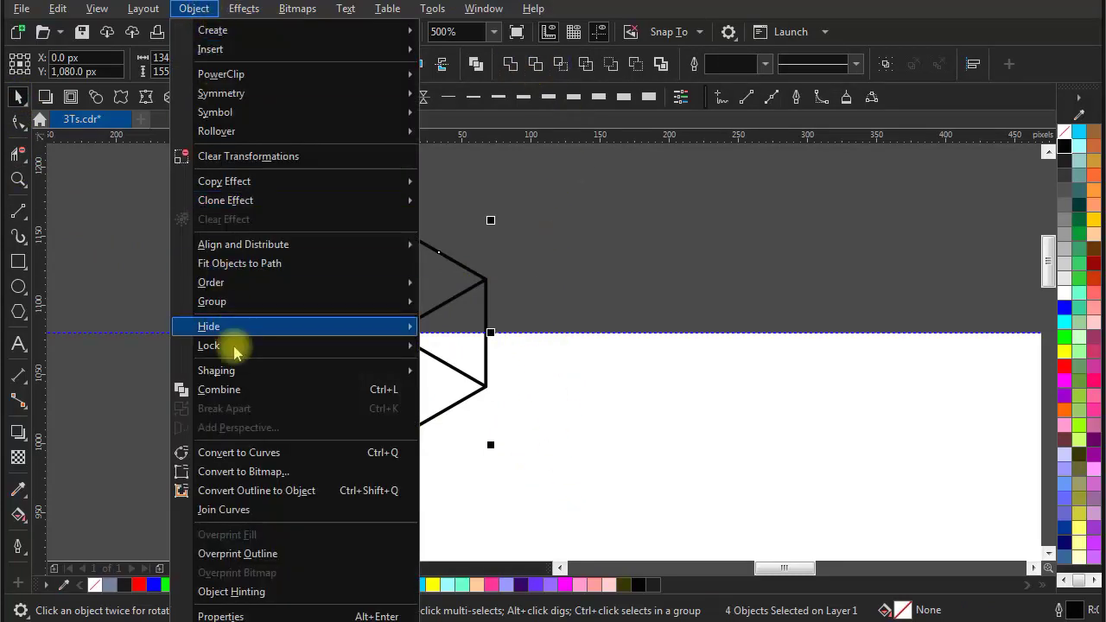
left_click(692, 227)
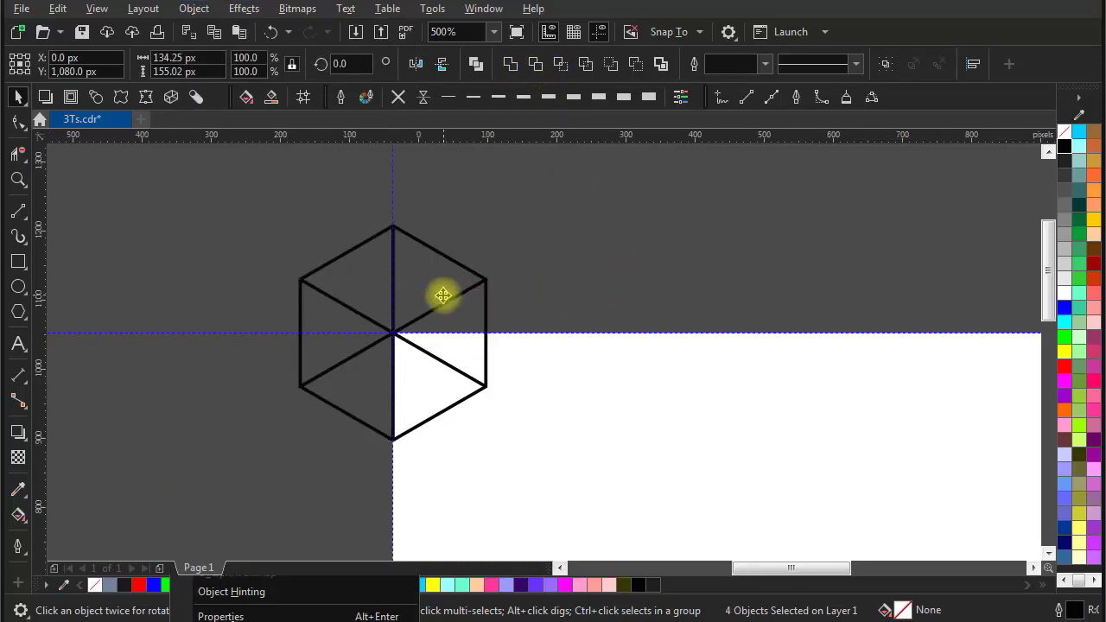
scroll(442, 295, "down", 1)
left_click_drag(549, 305, 431, 329)
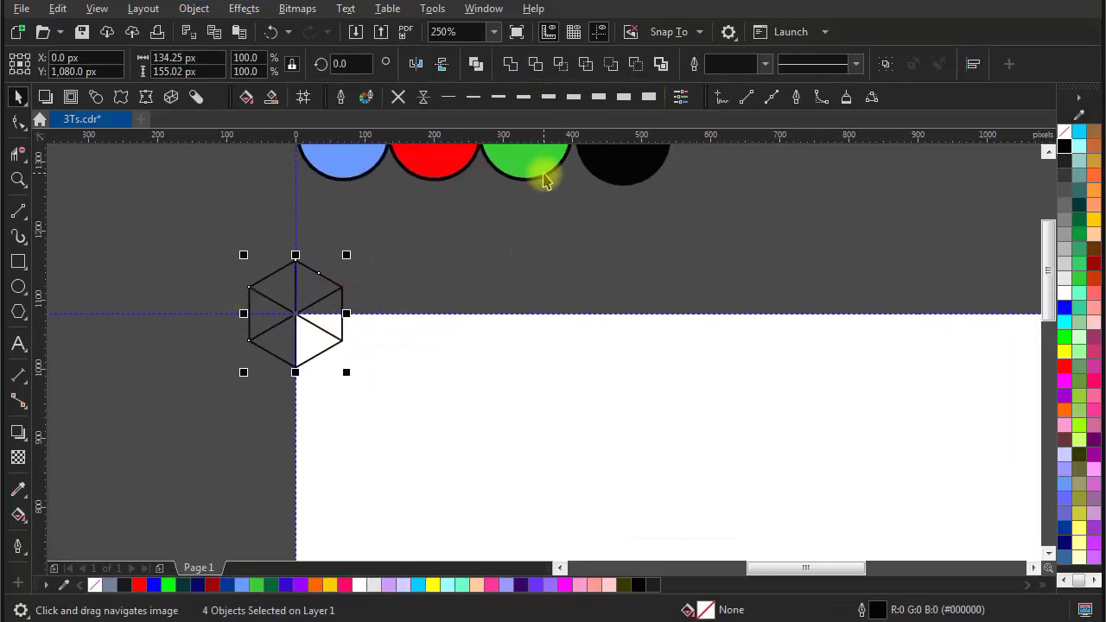
key("ctrl+g")
left_click_drag(187, 200, 397, 392)
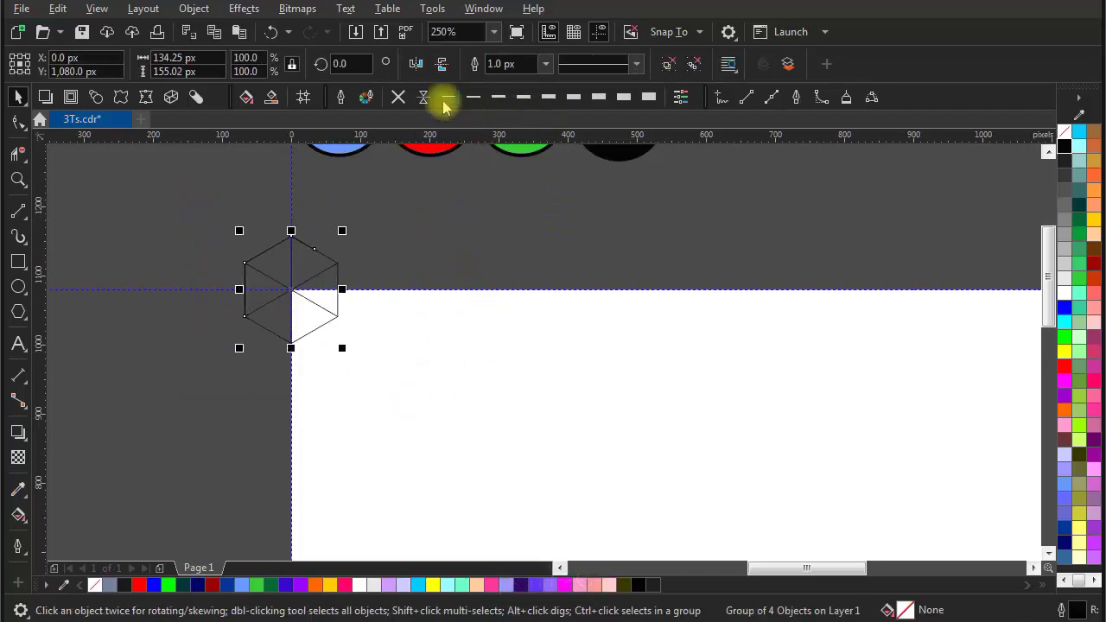
Place a copy of the hexagon group directly beside the original so their vertical edges meet
scroll(250, 265, "up", 2)
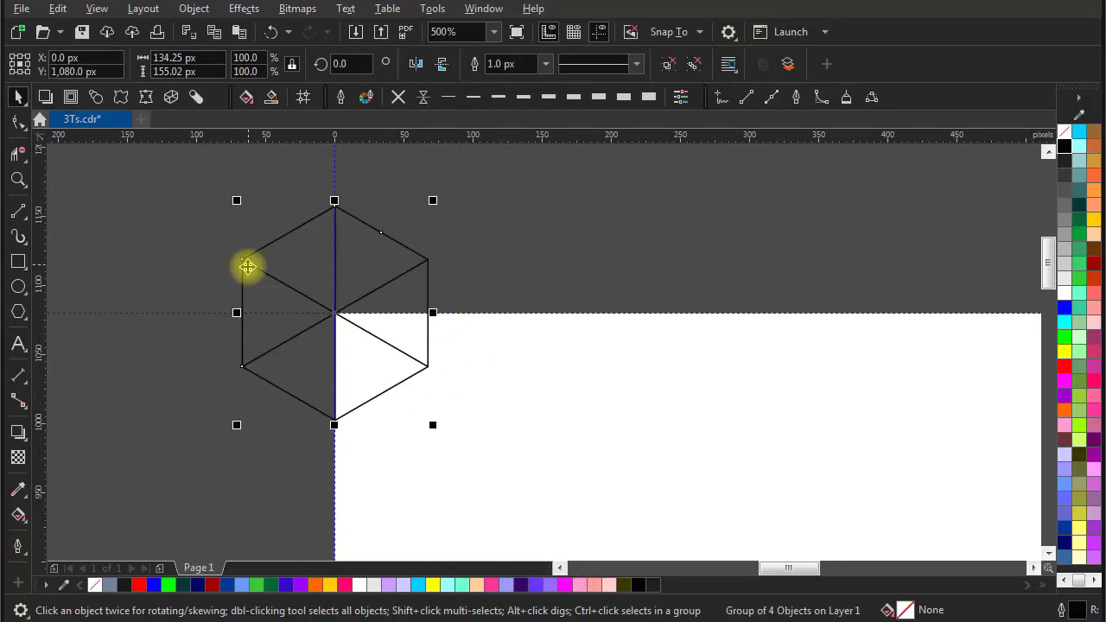
left_click_drag(245, 264, 428, 261)
right_click(428, 262)
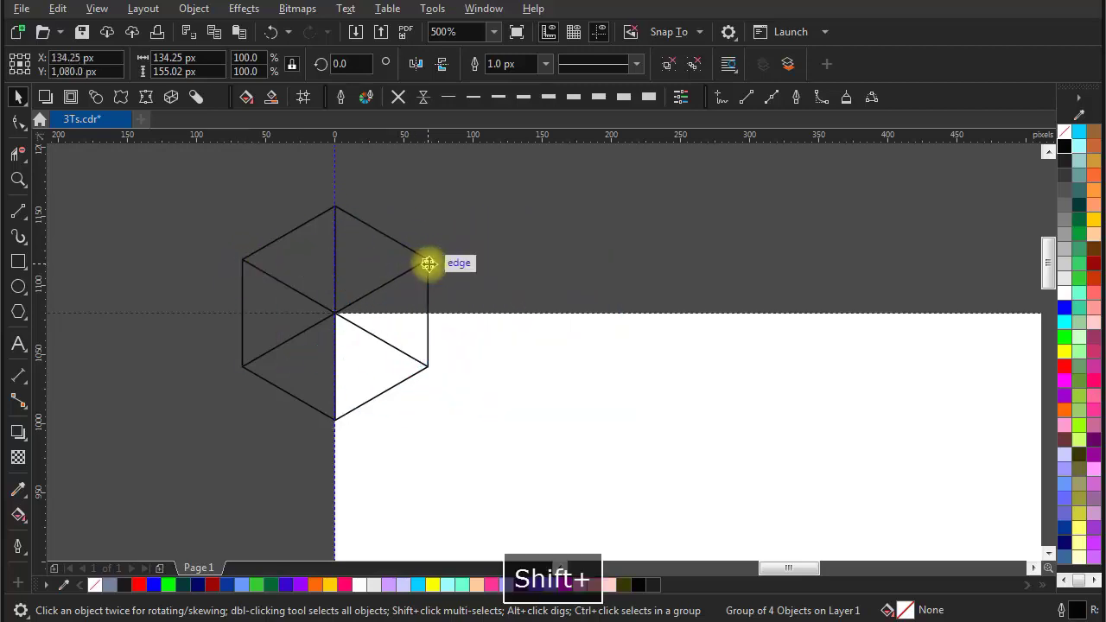
Repeat the duplication of the hexagon at the same spacing until the row spans the full page width
scroll(470, 298, "down", 2)
scroll(514, 339, "right", 5)
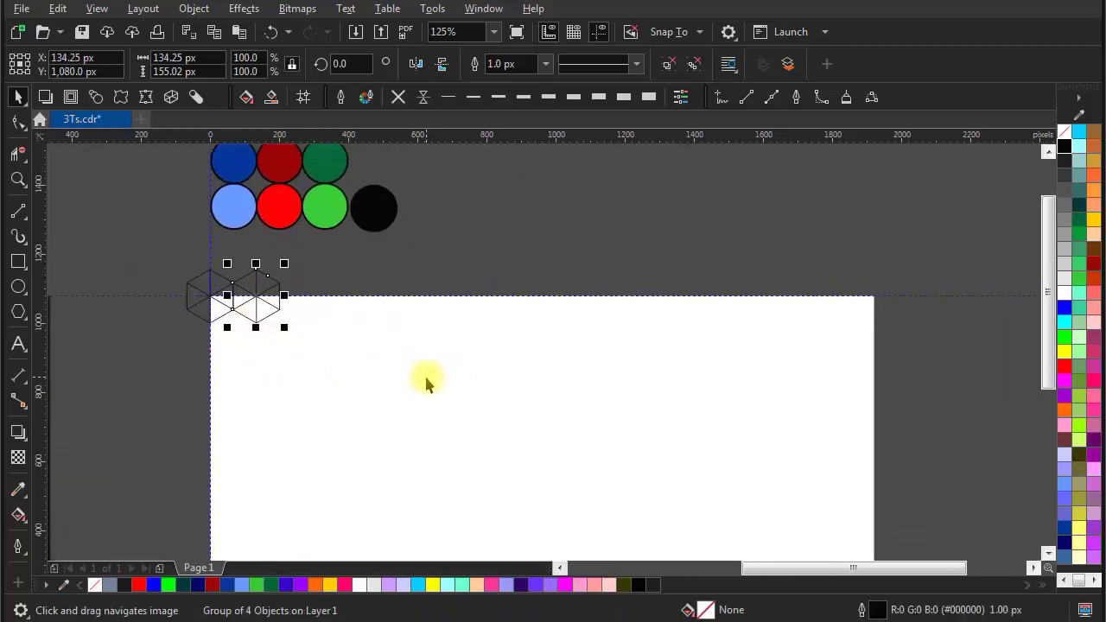
key("ctrl+d")
key("ctrl+d")
key("ctrl+d")
key("ctrl+d")
key("ctrl+d")
key("ctrl+d")
key("ctrl+d")
key("ctrl+d")
key("ctrl+d")
key("ctrl+d")
key("ctrl+d")
key("ctrl+d")
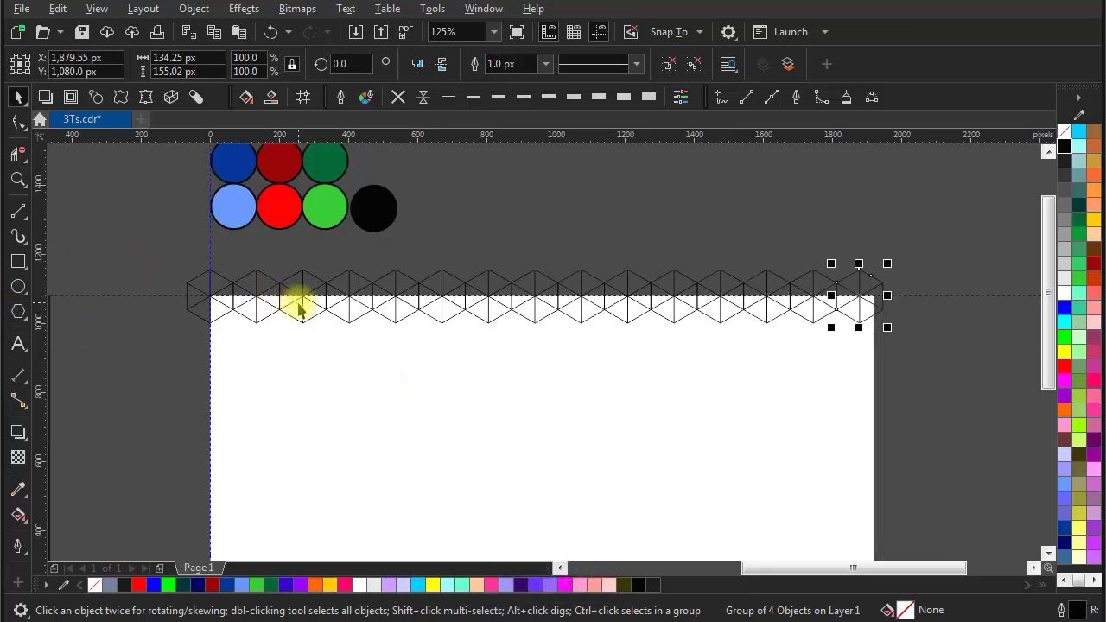
Enlarge the whole hexagon row to about 2,476 px wide and snap the first hexagon's centre to the page's upper-left corner
left_click_drag(913, 252, 168, 400)
left_click_drag(891, 331, 947, 346)
scroll(471, 344, "left", 3)
scroll(364, 326, "up", 2)
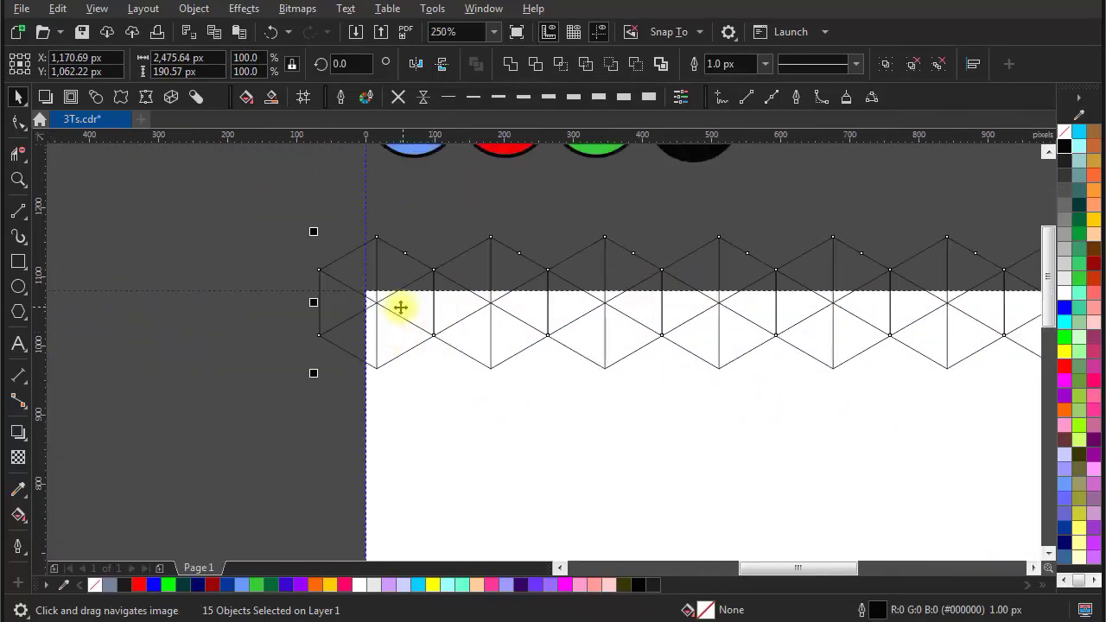
left_click_drag(375, 302, 365, 291)
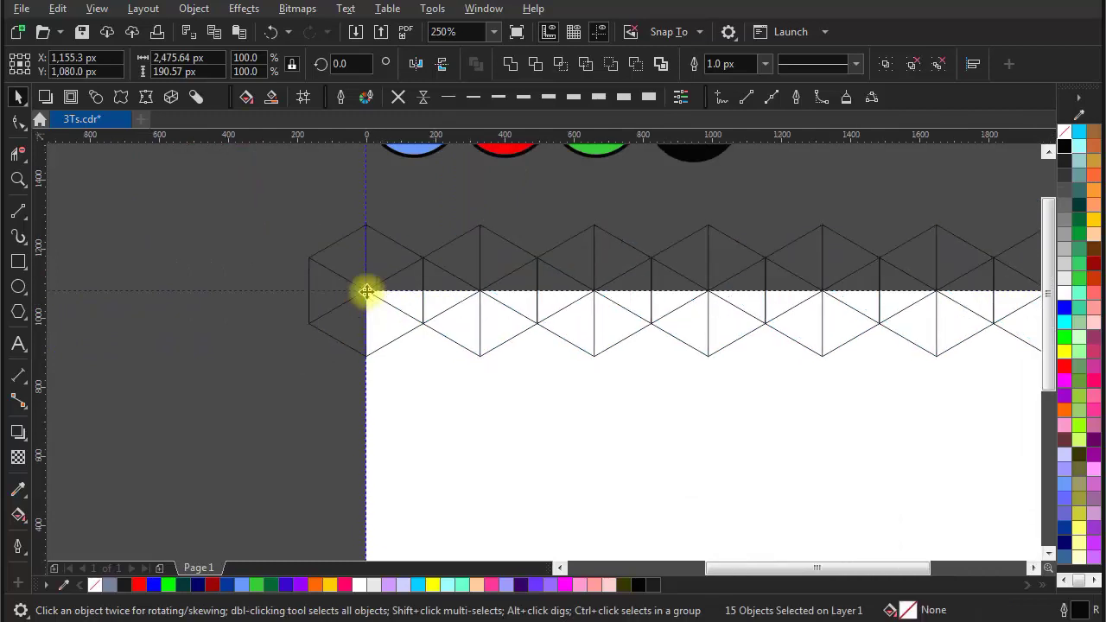
Delete the surplus hexagons that extend beyond the page's right edge
scroll(366, 291, "down", 4)
left_click_drag(834, 247, 697, 337)
key("Delete")
Scale the remaining hexagon row to about 2,101 px wide and snap its first centre to the page's upper-left corner
left_click_drag(719, 256, 530, 345)
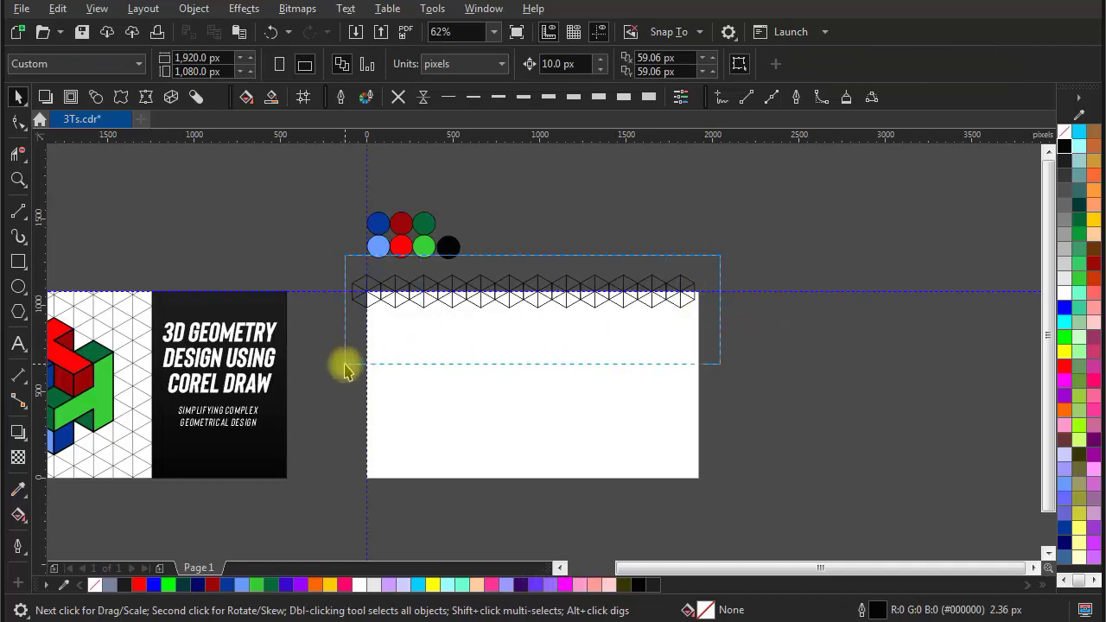
left_click_drag(344, 370, 343, 369)
scroll(695, 302, "up", 4)
left_click_drag(707, 324, 789, 355)
scroll(789, 355, "down", 2)
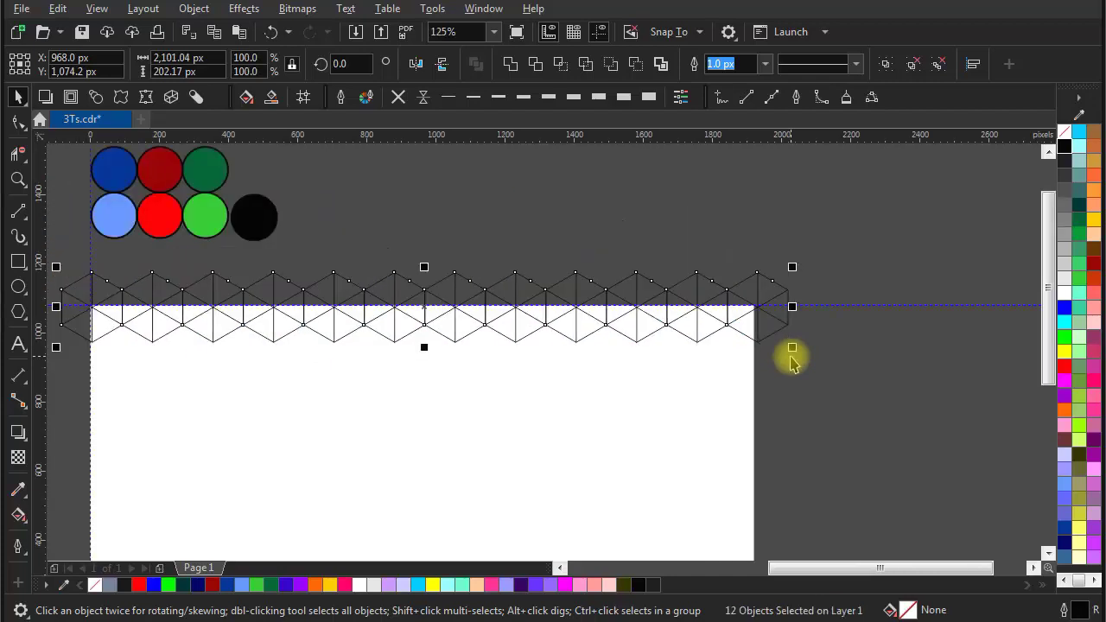
scroll(203, 325, "up", 4)
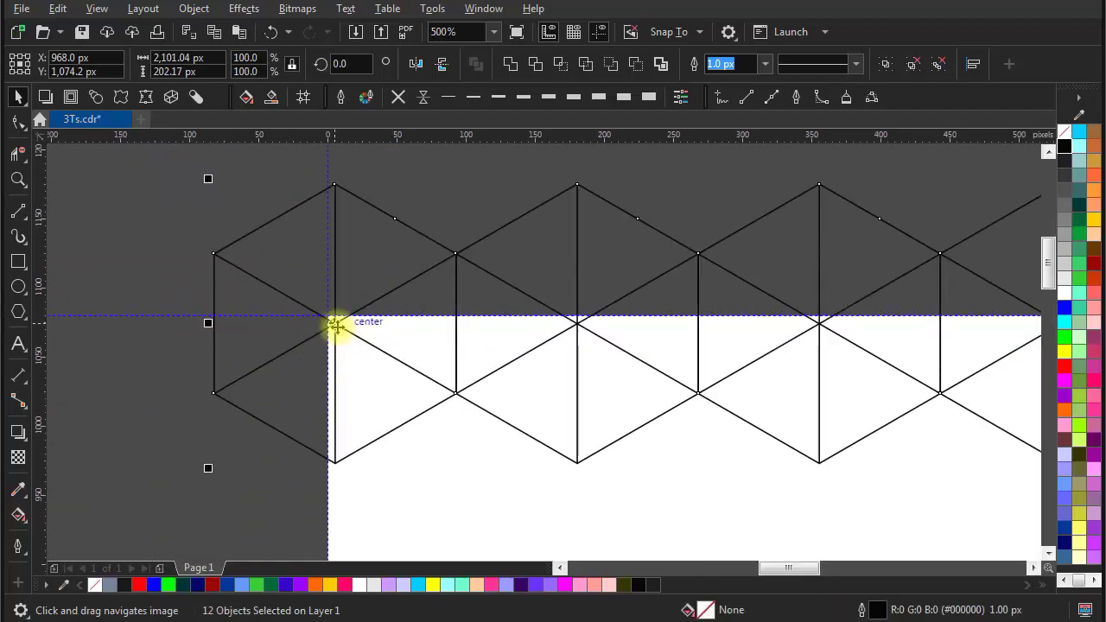
left_click_drag(335, 325, 327, 314)
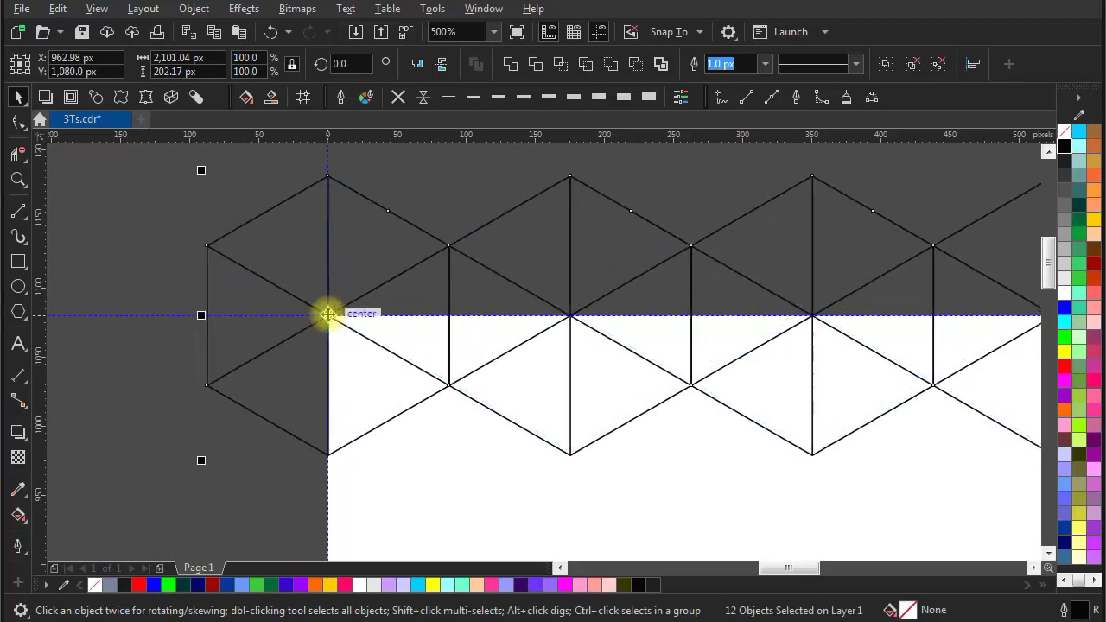
Shrink the hexagon row to about 2,095 px wide and shift it so its end centres meet both upper page corners
scroll(691, 328, "down", 7)
scroll(700, 321, "up", 5)
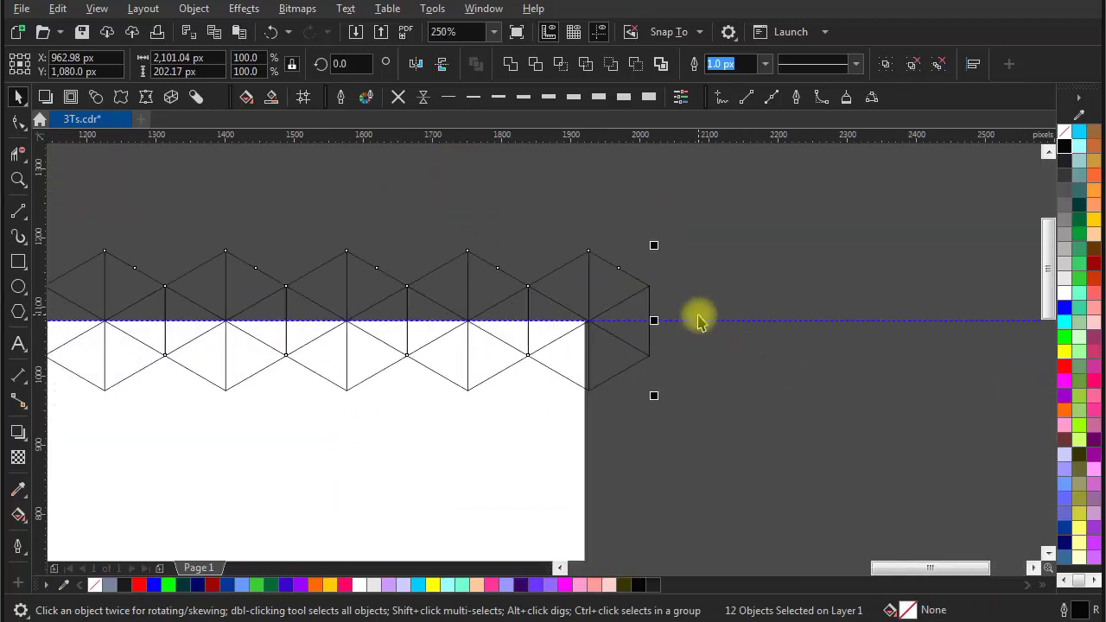
scroll(575, 328, "up", 2)
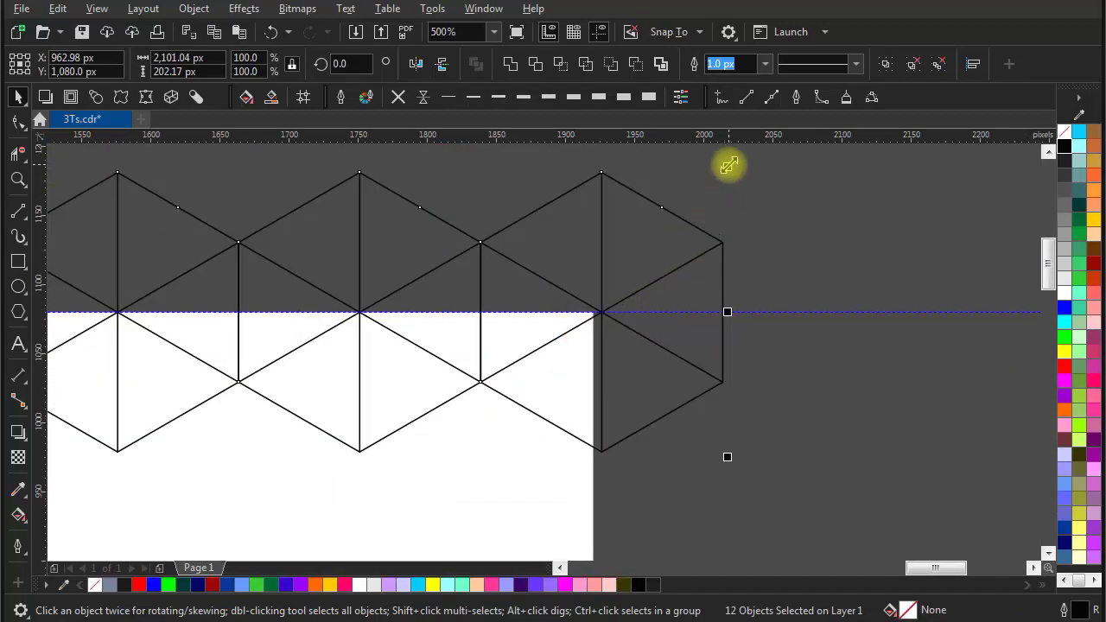
left_click_drag(726, 165, 733, 176)
left_click_drag(666, 462, 716, 486)
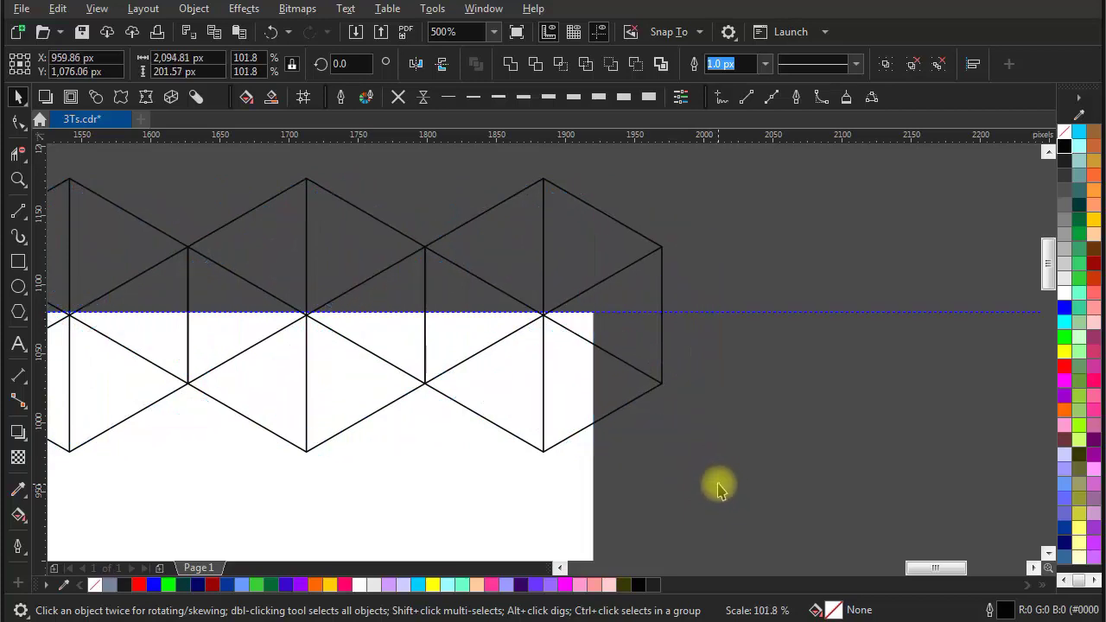
scroll(605, 302, "up", 4)
left_click_drag(558, 372, 536, 410)
scroll(550, 343, "down", 8)
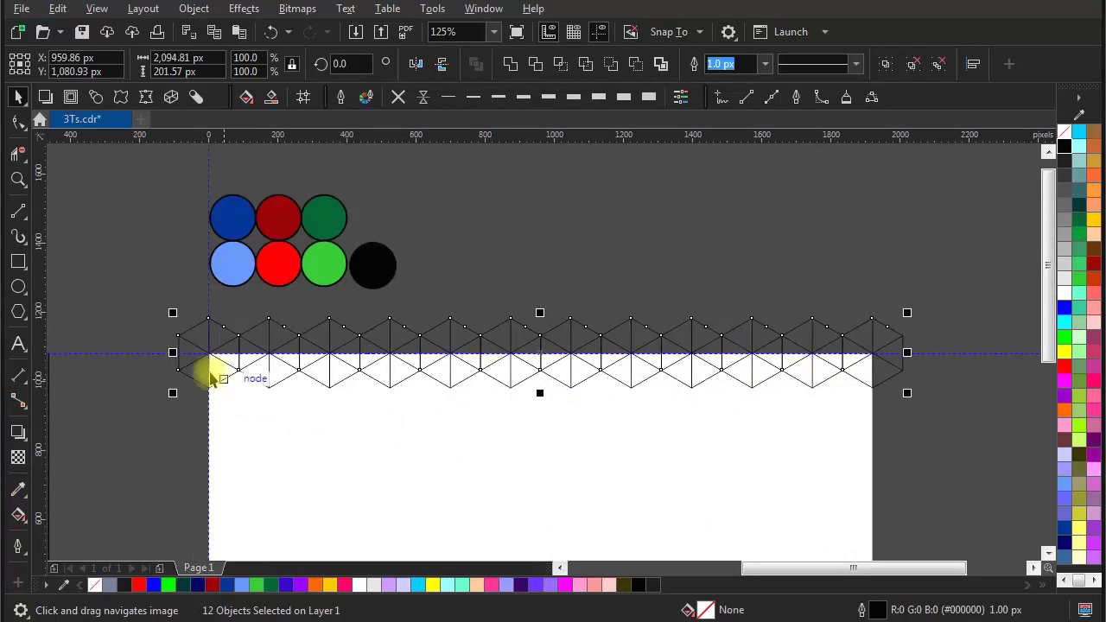
Copy the hexagon row half a hexagon left into the row below, centred at about X 872.6 px, Y 929.8 px
left_click_drag(144, 304, 987, 461)
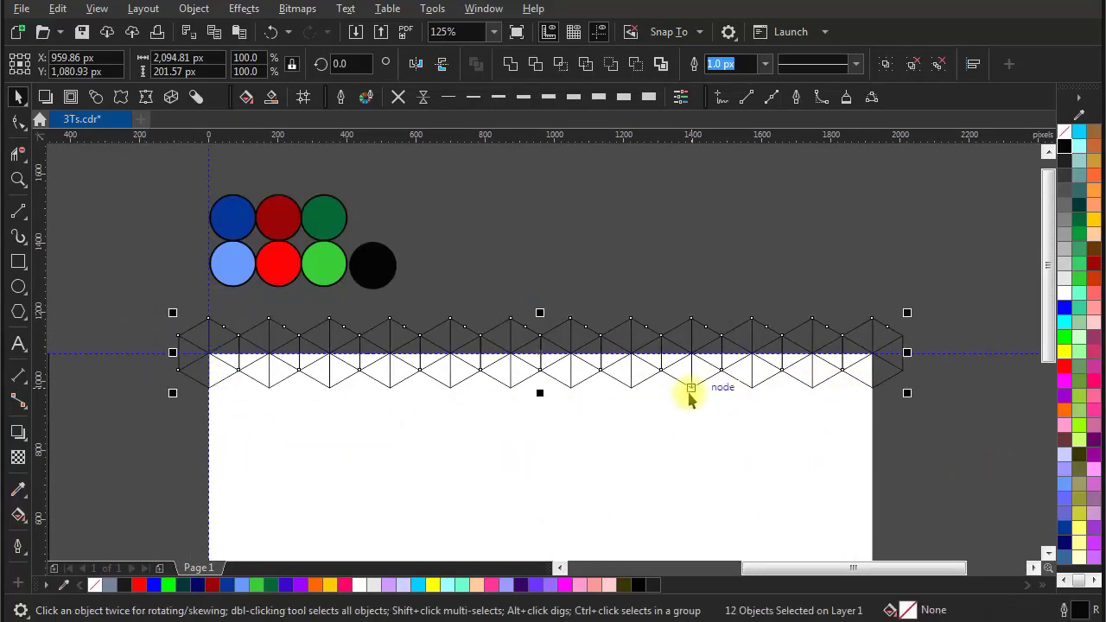
left_click_drag(281, 344, 476, 375)
scroll(526, 322, "up", 1)
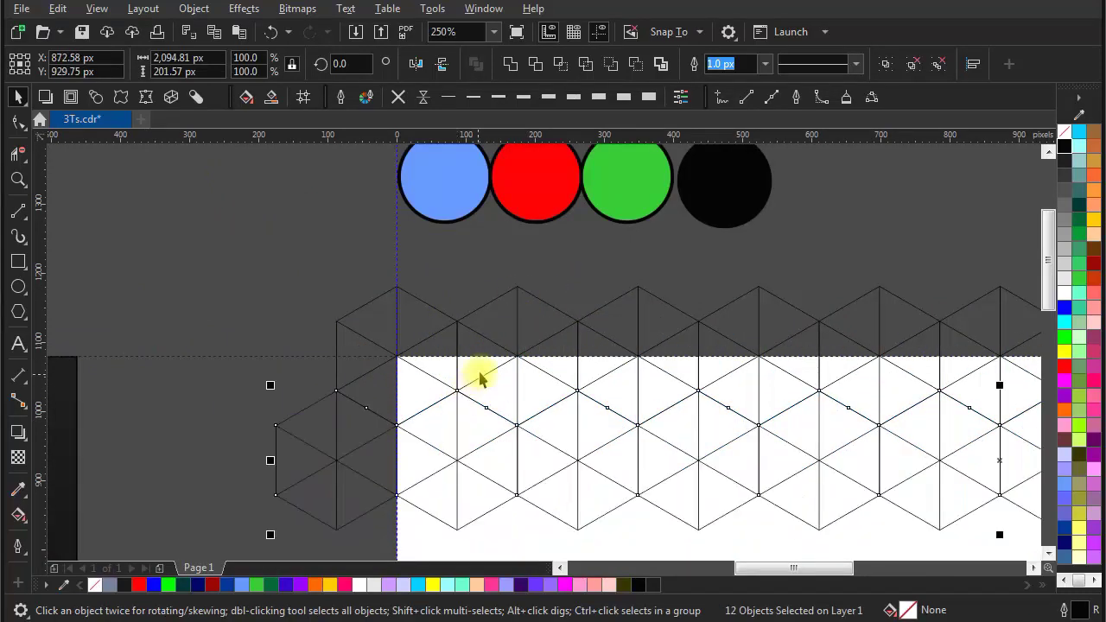
Delete the surplus hexagon at the left end of the second row, outside the page
scroll(458, 308, "down", 4)
left_click_drag(321, 306, 403, 420)
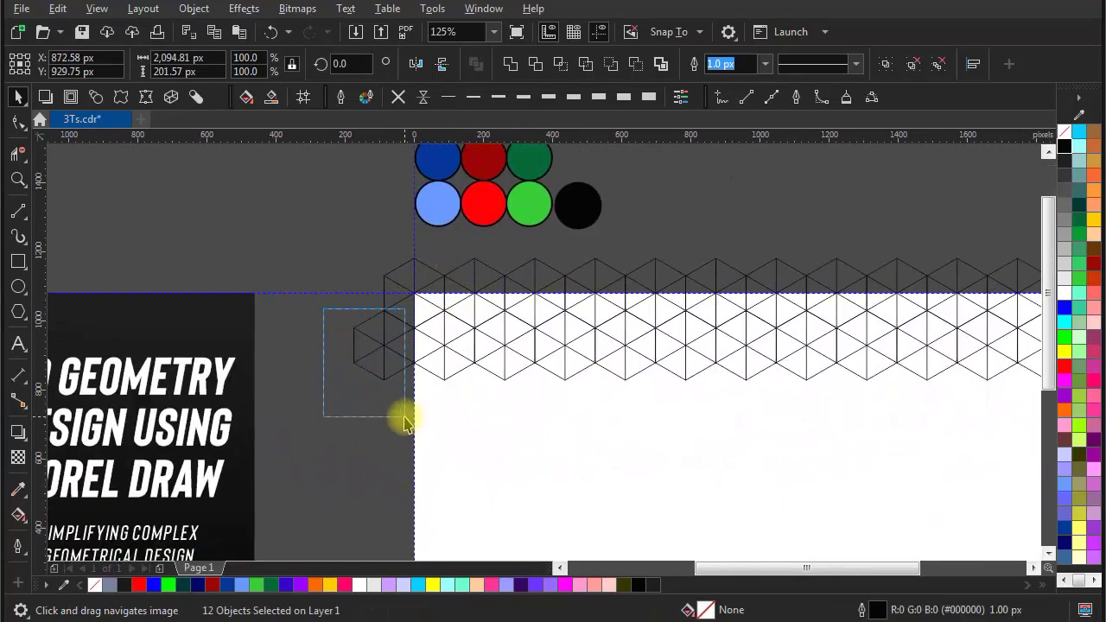
key("Delete")
left_click_drag(339, 309, 428, 404)
key("Delete")
Copy both hexagon rows straight down to Y about 703 px and repeat the duplication until the grid covers the page
scroll(357, 313, "down", 2)
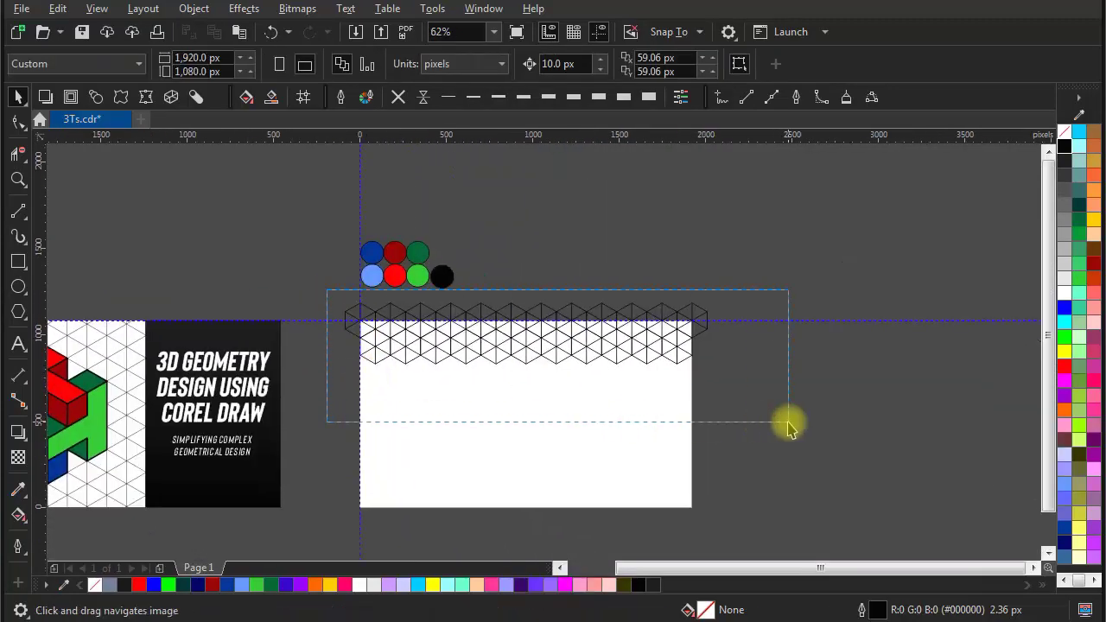
left_click_drag(788, 423, 788, 424)
scroll(517, 326, "up", 2)
scroll(524, 305, "up", 2)
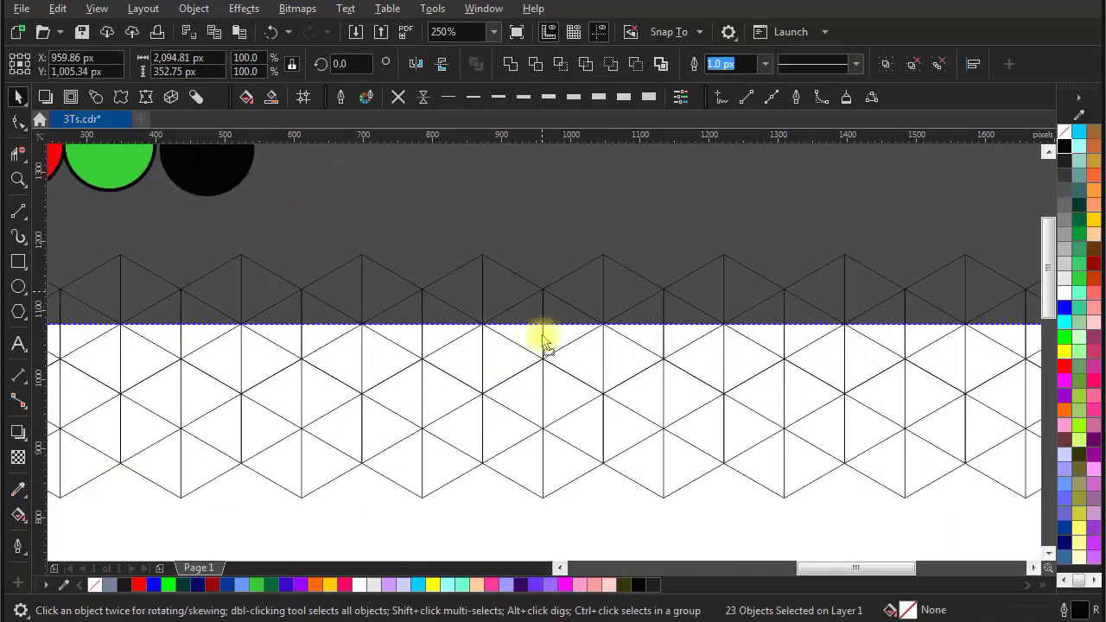
left_click_drag(543, 338, 543, 487)
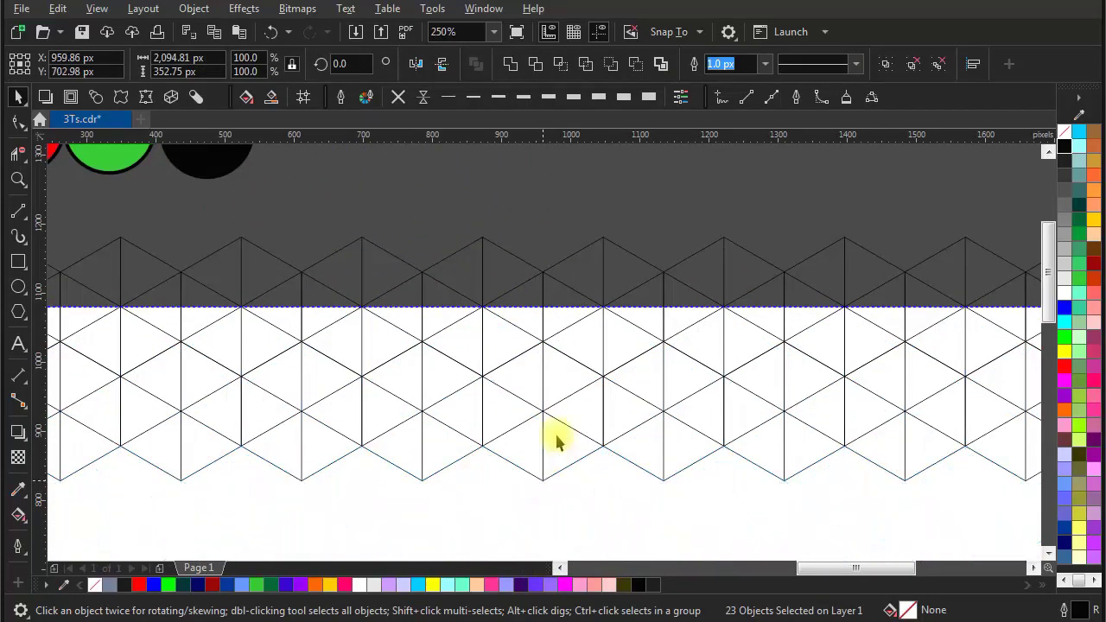
scroll(579, 366, "down", 2)
scroll(569, 304, "down", 2)
key("ctrl+d")
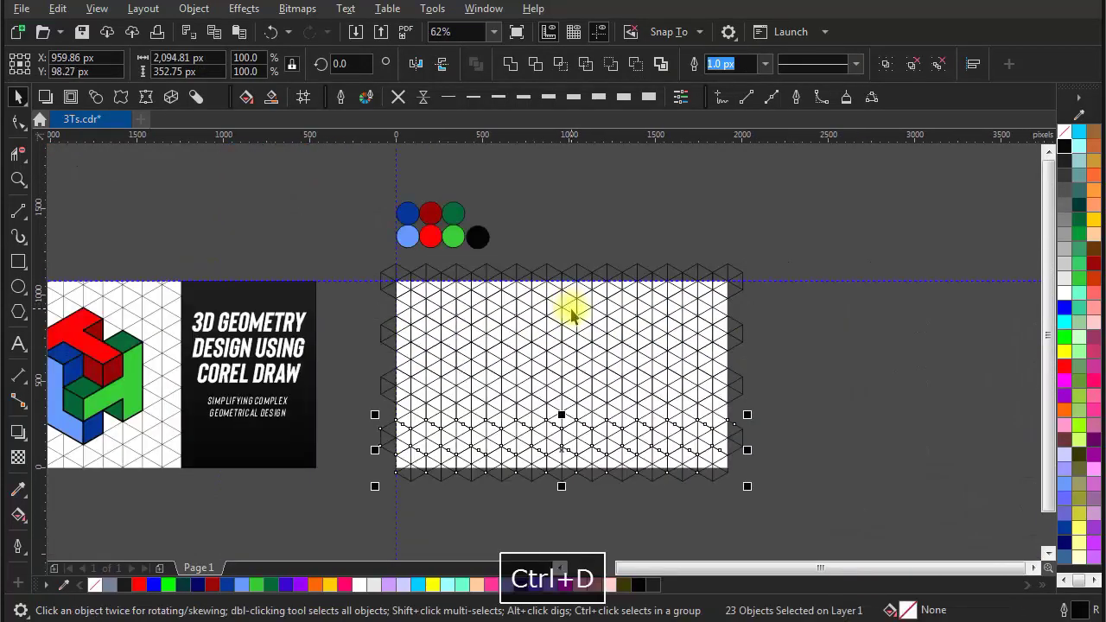
Move the colour swatch circles higher above the page, clear of the grid, and save the document
left_click(807, 388)
left_click_drag(364, 180, 459, 218)
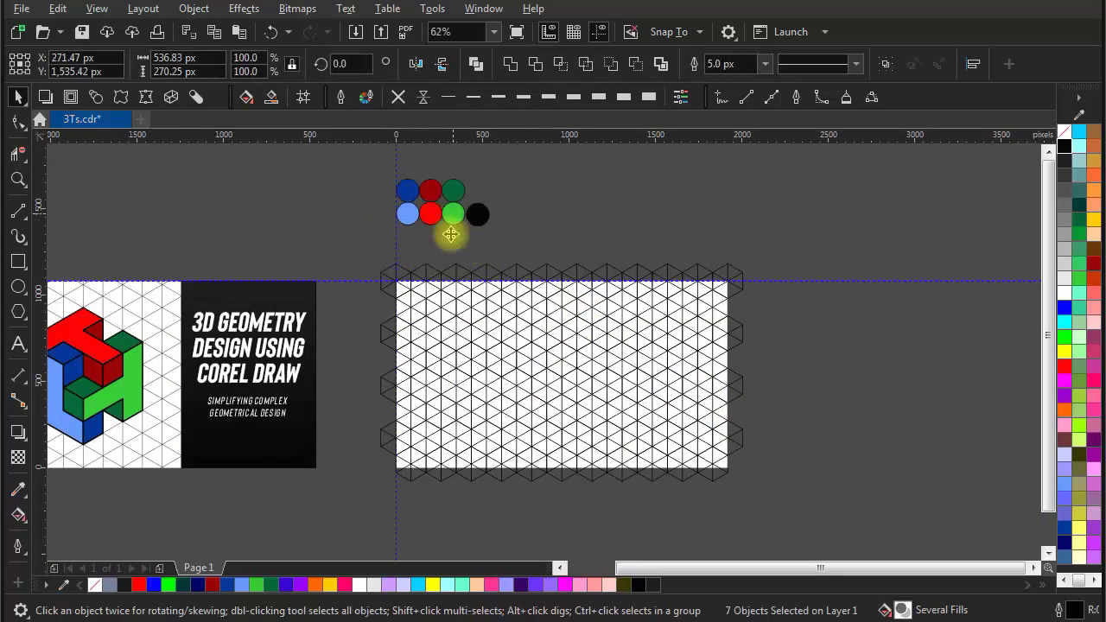
left_click_drag(591, 381, 588, 353)
left_click(766, 366)
key("ctrl+s")
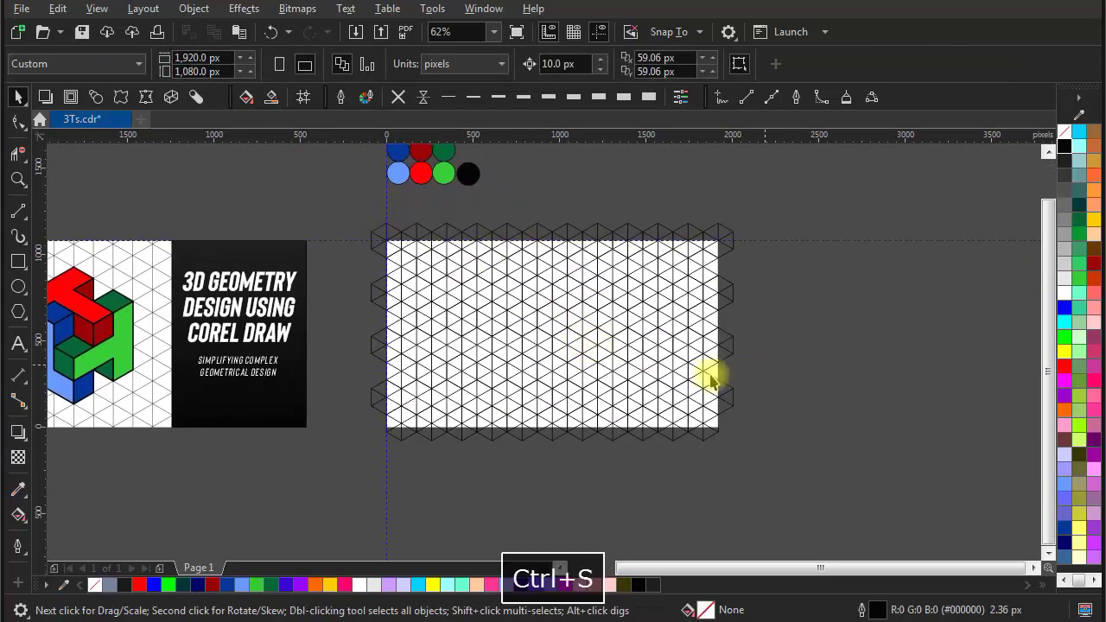
Examine how the three interlocking T shapes sit on the grid in the finished reference design
scroll(467, 298, "up", 2)
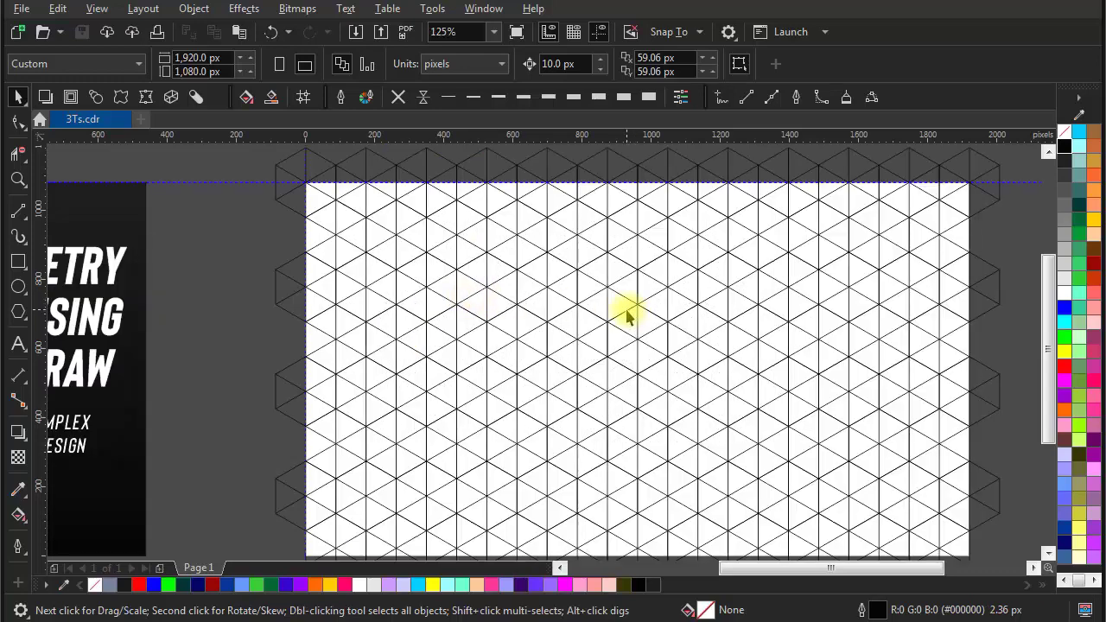
left_click_drag(627, 316, 732, 332)
left_click_drag(425, 354, 748, 350)
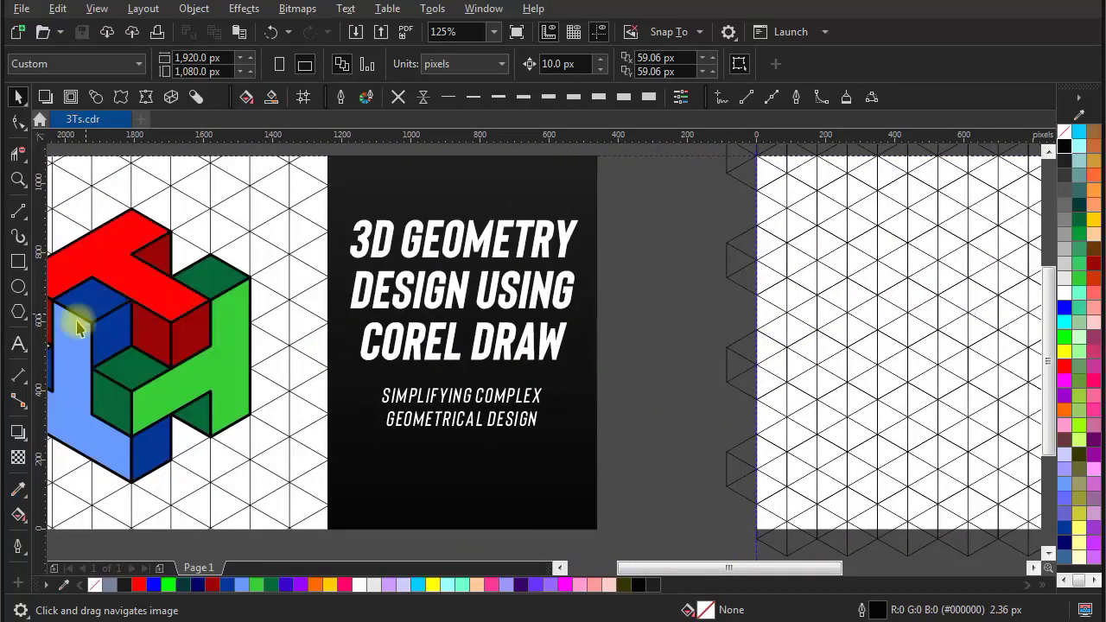
left_click_drag(78, 326, 265, 278)
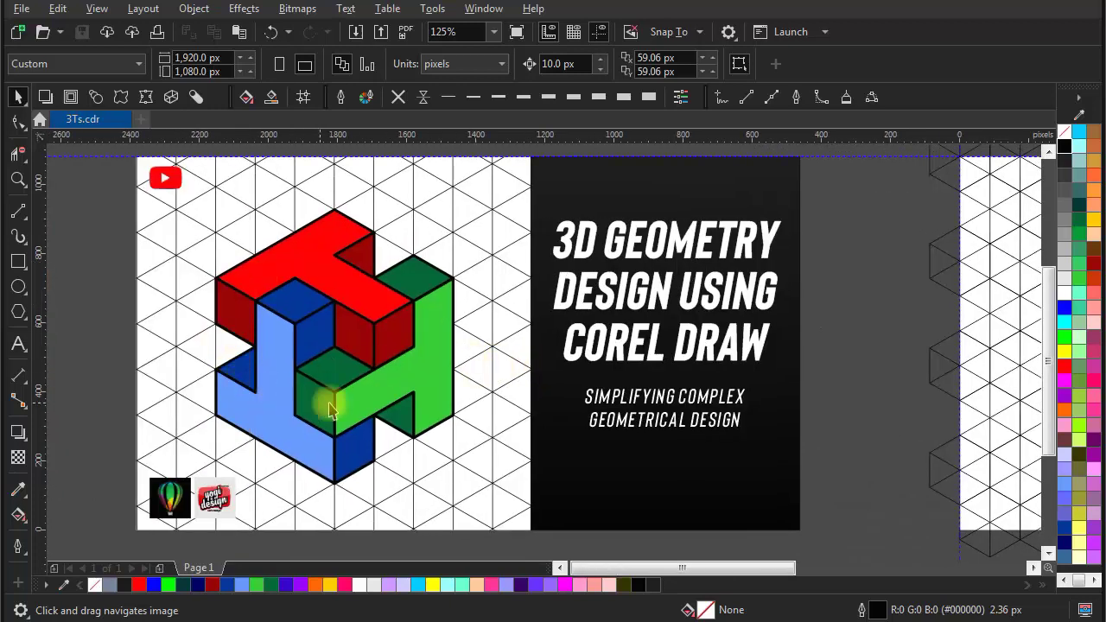
left_click_drag(781, 383, 476, 322)
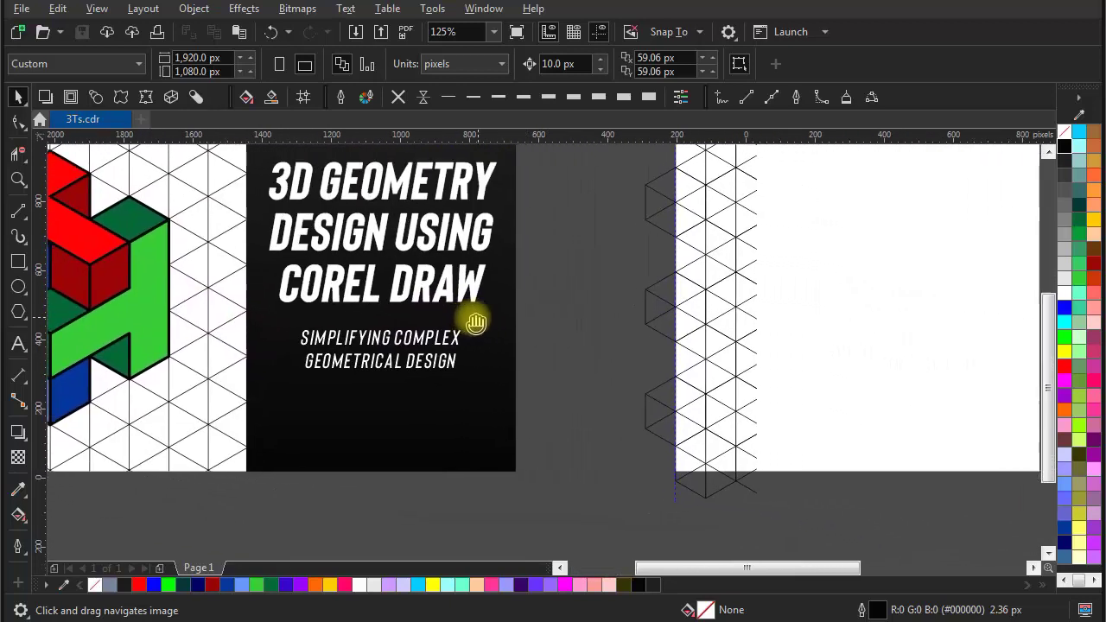
left_click_drag(849, 333, 476, 461)
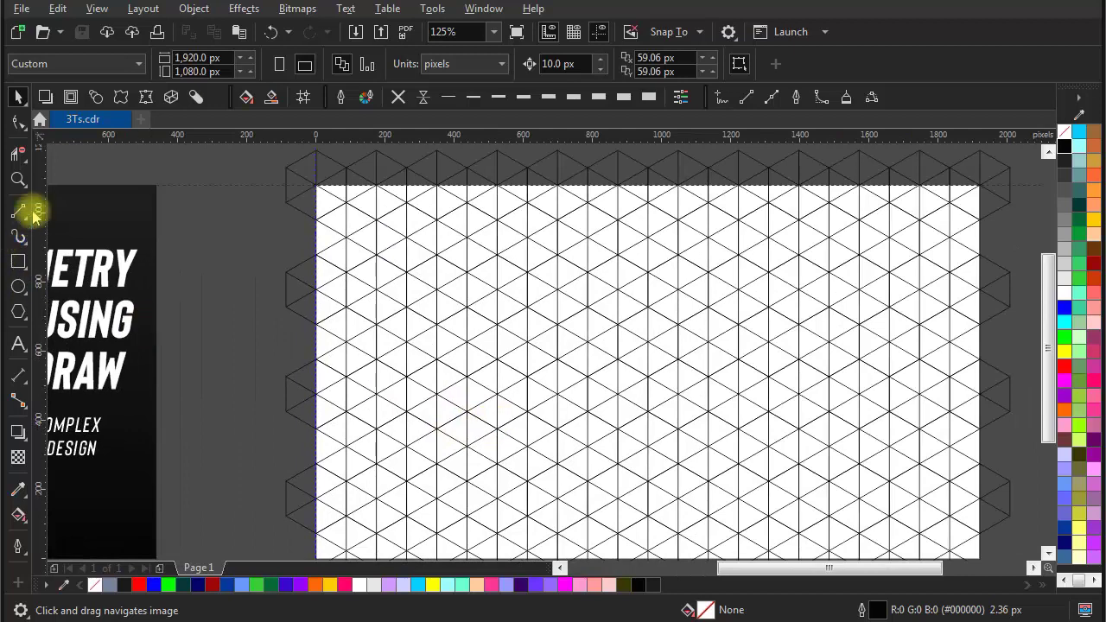
Use Smart Fill to colour the six triangles of one hexagon in the upper middle of the grid blue-grey
left_click(271, 98)
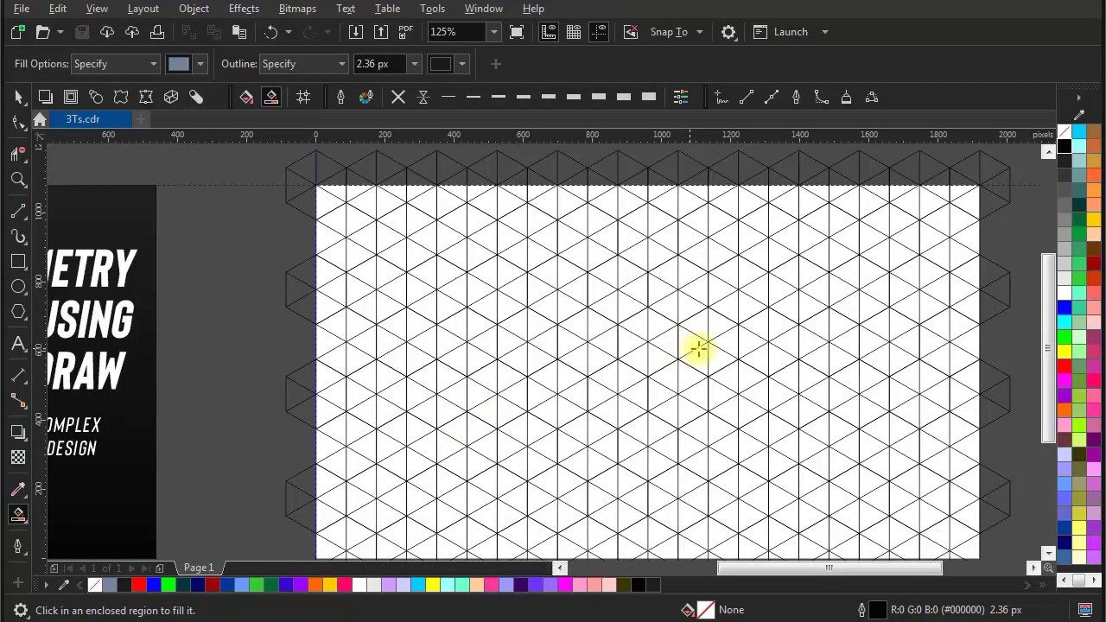
left_click_drag(650, 346, 600, 294)
left_click(601, 270)
scroll(600, 270, "up", 2)
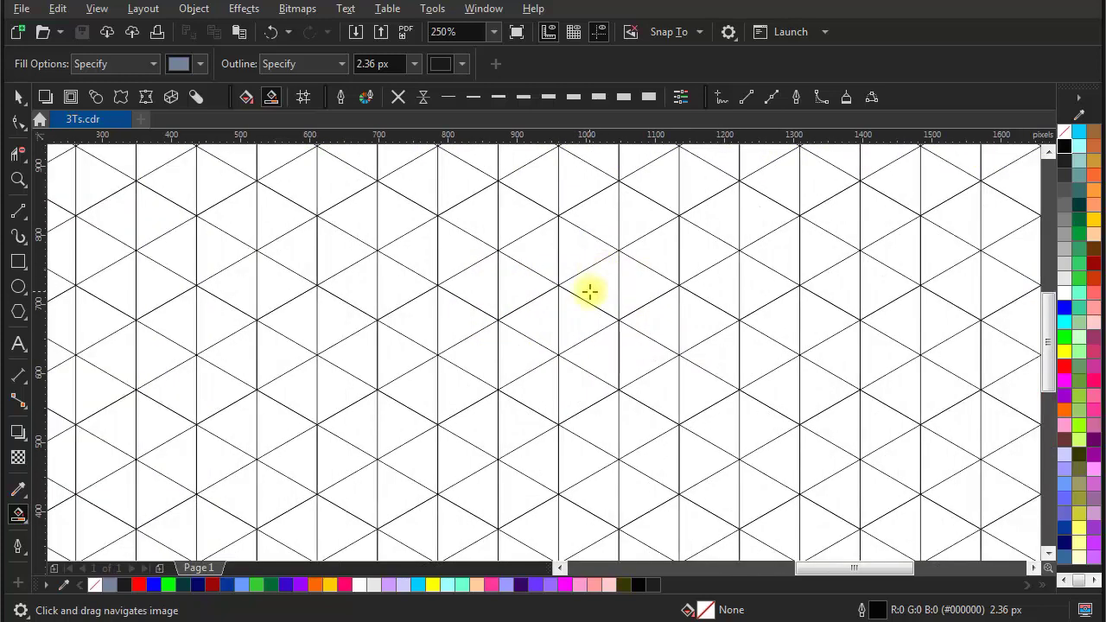
left_click(572, 323)
left_click(581, 253)
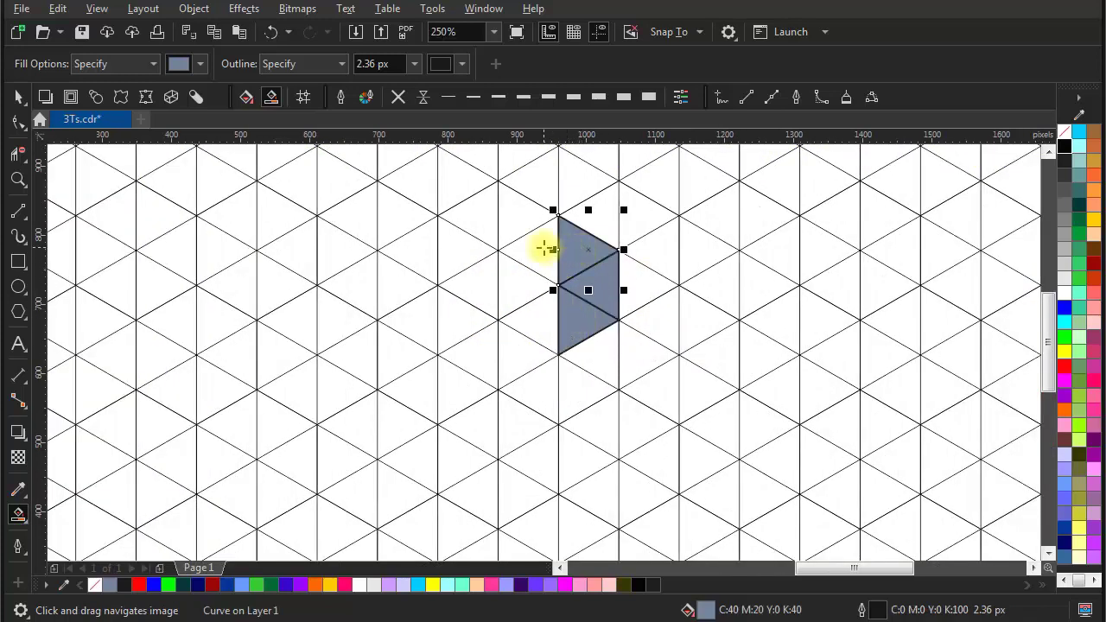
left_click(543, 247)
left_click(526, 279)
left_click(541, 315)
Extend the Smart Fill from the hexagon diagonally up-left, triangle by triangle, to form the stem of the T
scroll(543, 320, "down", 2)
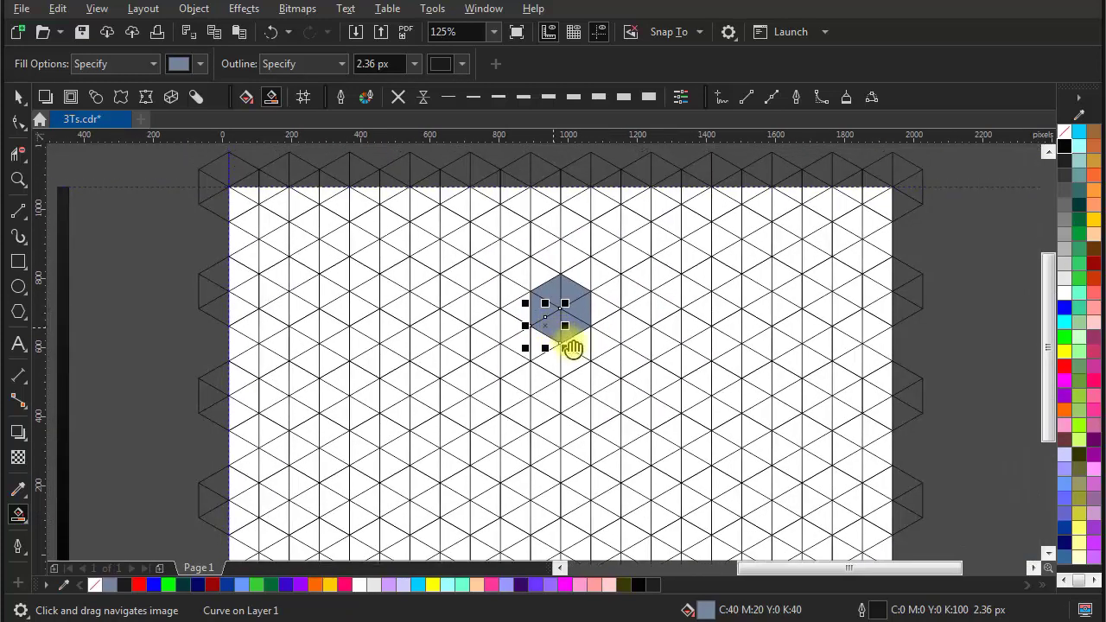
left_click(603, 350)
left_click(583, 350)
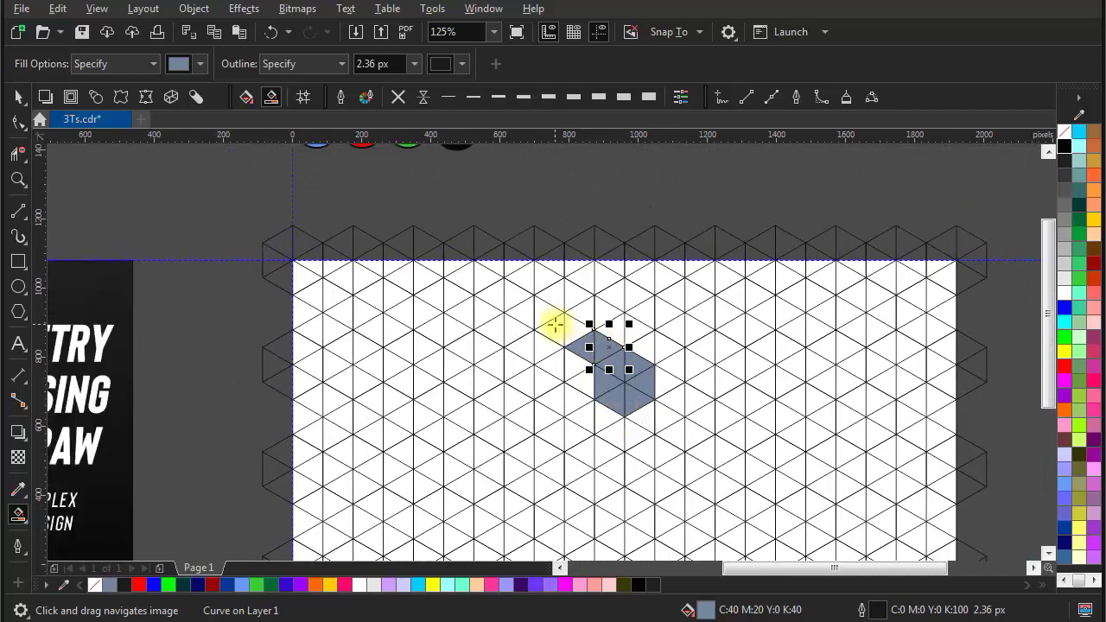
scroll(570, 330, "up", 2)
left_click(570, 338)
left_click(541, 365)
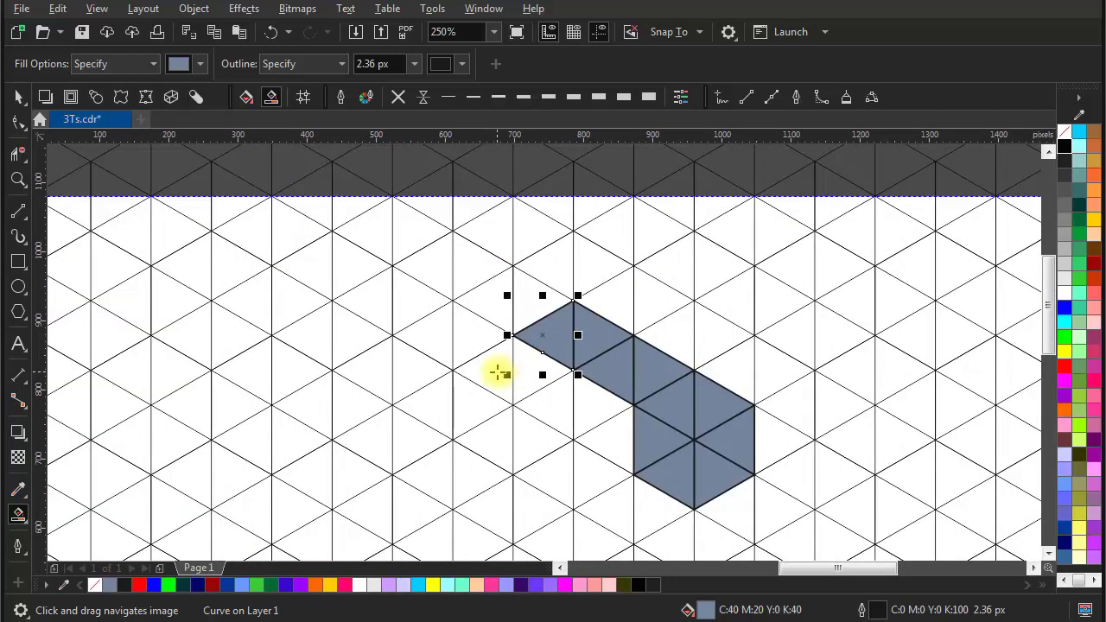
Smart Fill two triangles at each end of the stem's upper tip to complete the T's diagonal crossbar
left_click(499, 373)
left_click(532, 369)
left_click(600, 299)
left_click(659, 309)
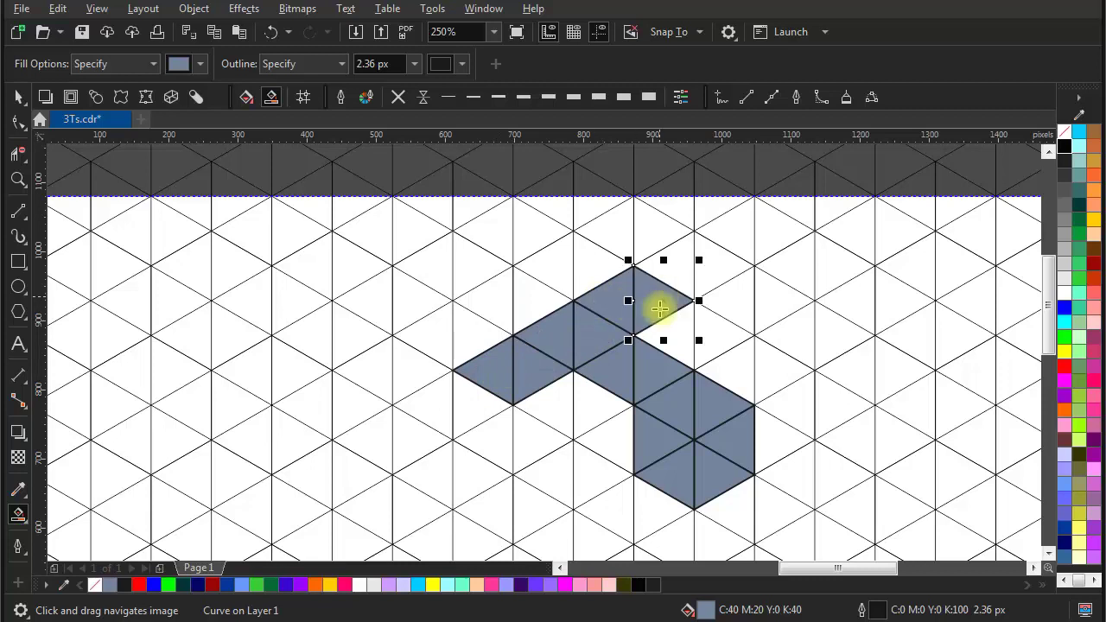
Smart Fill the two side-face triangles below the crossbar's left end and the one triangle below its right end
left_click(476, 400)
left_click(500, 444)
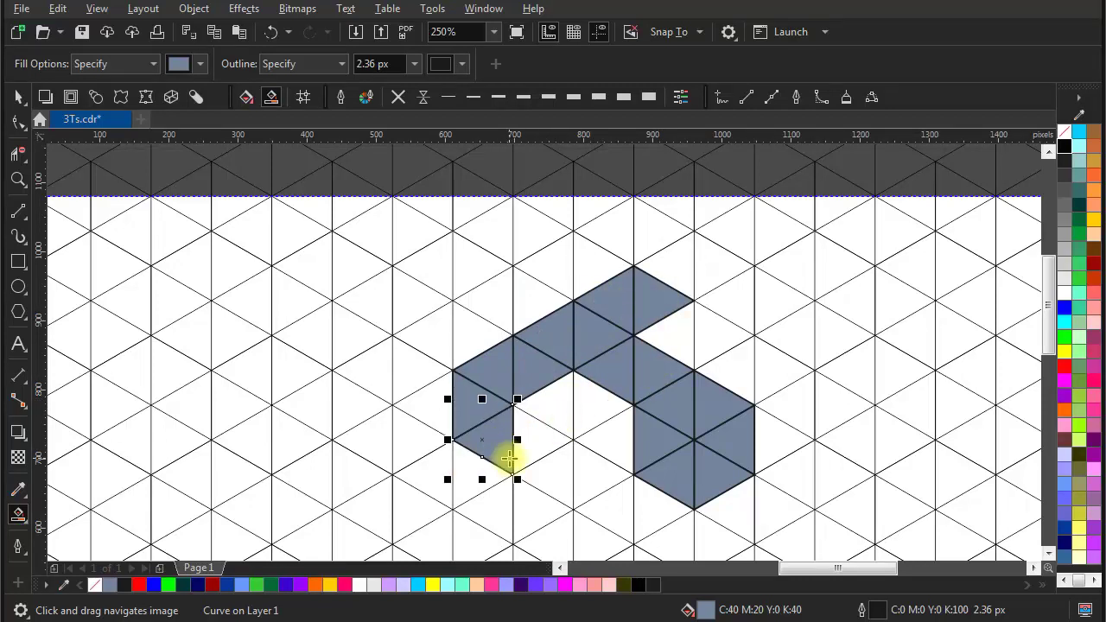
left_click(672, 350)
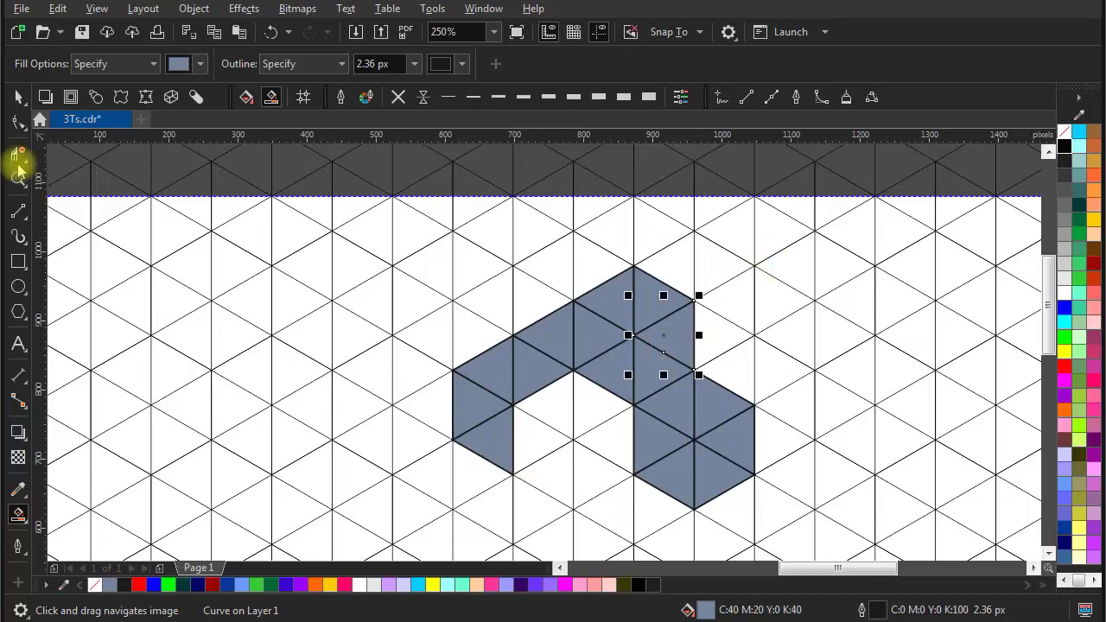
Select the filled triangles of the T shape together with the Pick tool
left_click(17, 98)
left_click(711, 353)
left_click(673, 331)
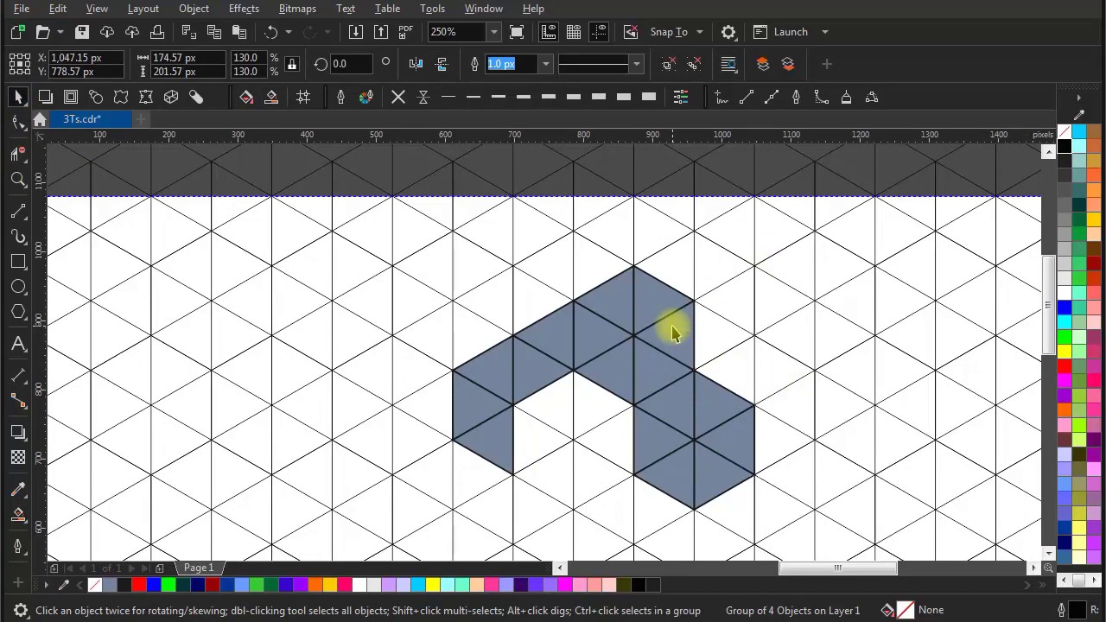
left_click(640, 287, "shift")
left_click(602, 333, "shift")
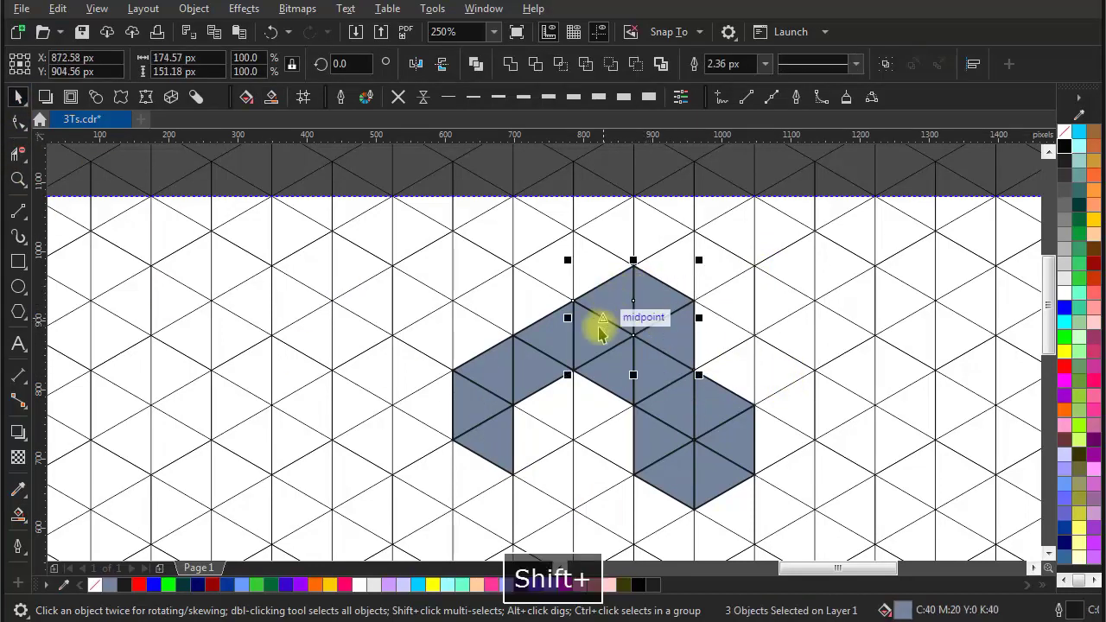
left_click(548, 346, "shift")
left_click(538, 375, "shift")
left_click(495, 369, "shift")
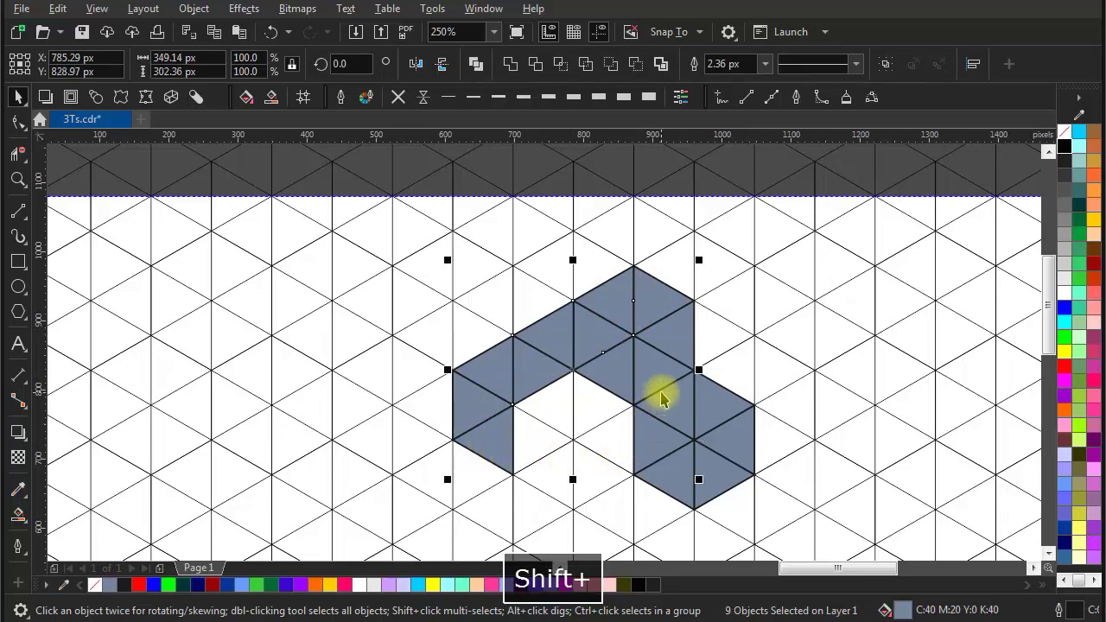
left_click(615, 370, "shift")
left_click(672, 410, "shift")
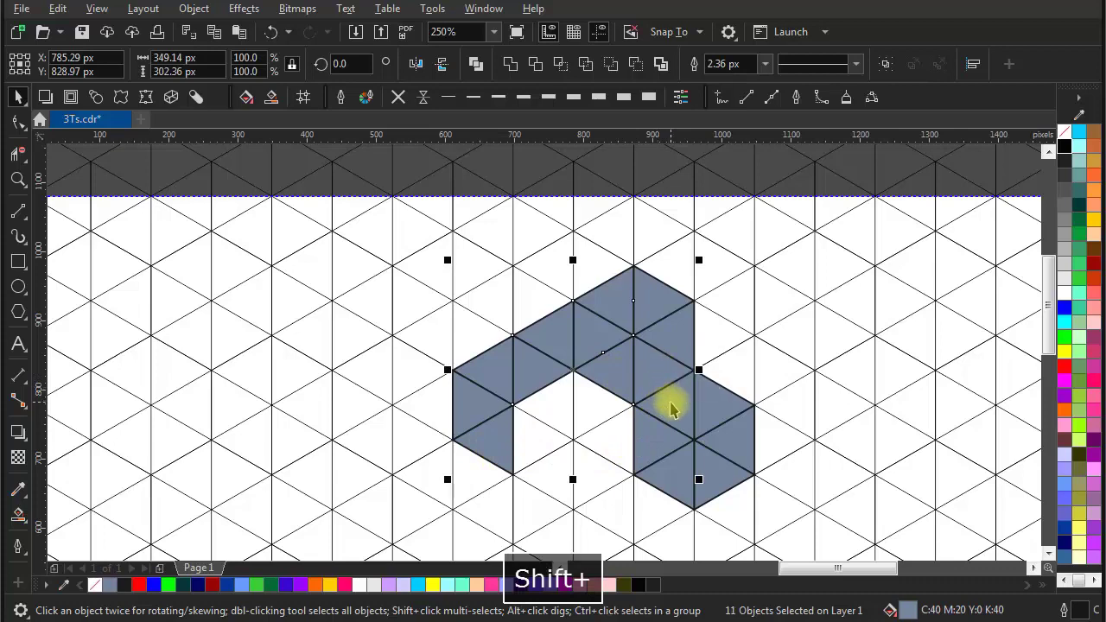
left_click(675, 482, "shift")
left_click(731, 458, "shift")
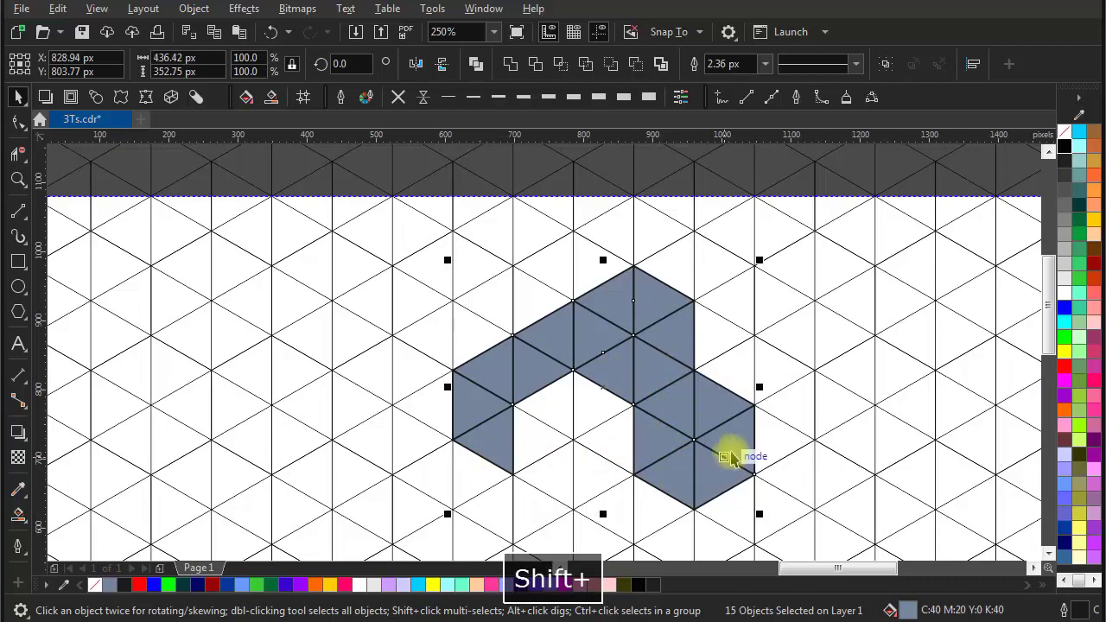
Try to move the selected triangles straight down off the T's position and undo each attempt
scroll(733, 440, "down", 5)
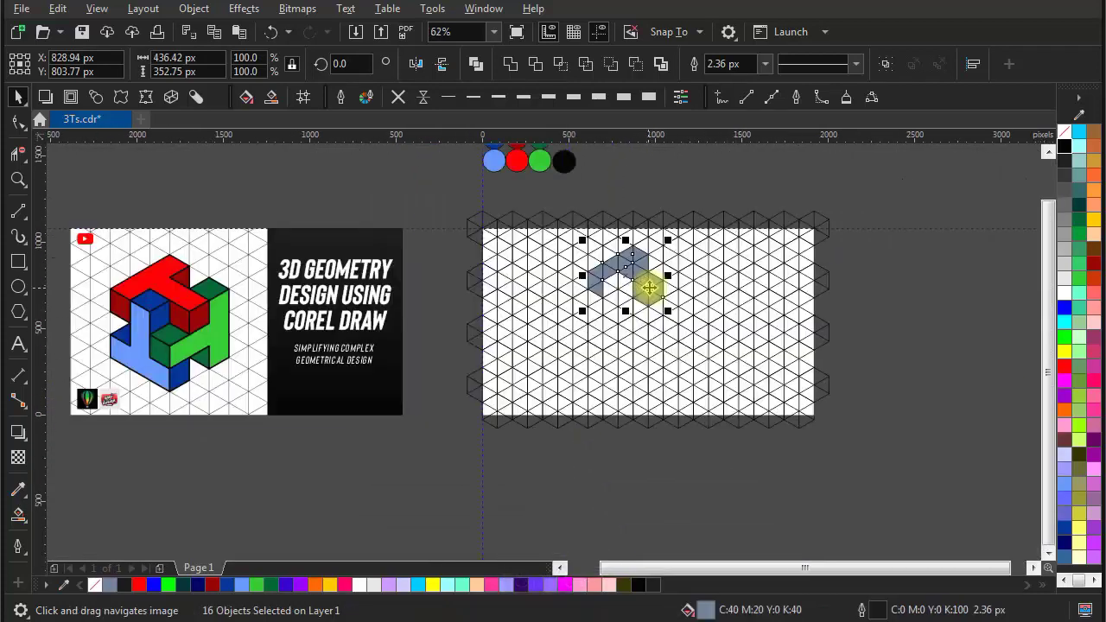
left_click_drag(633, 280, 637, 497)
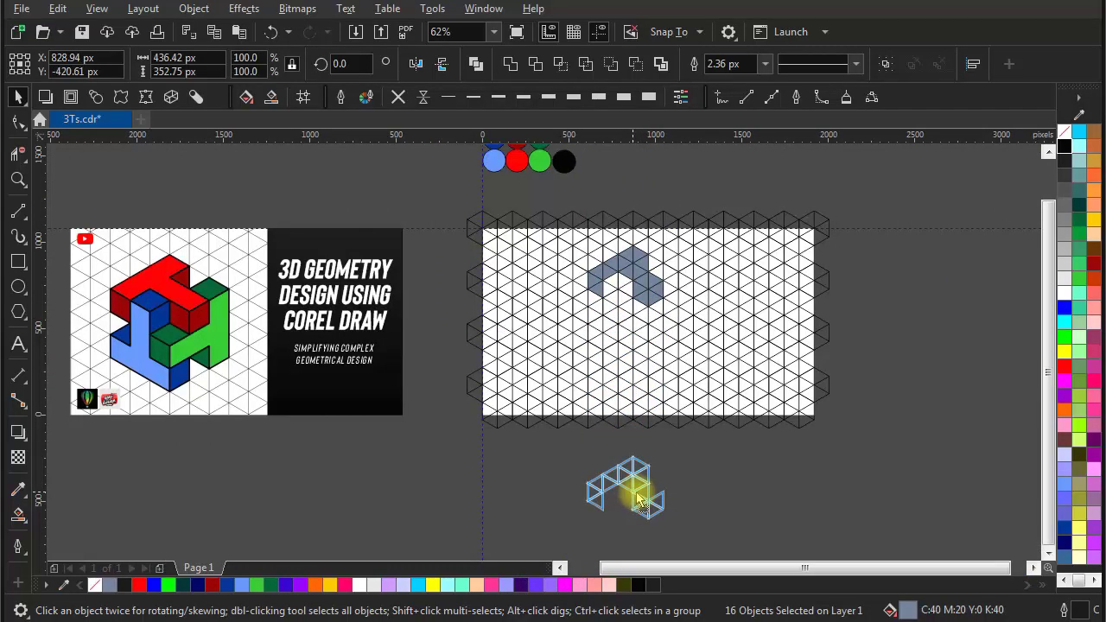
left_click_drag(637, 499, 634, 492)
key("ctrl+z")
scroll(654, 284, "up", 2)
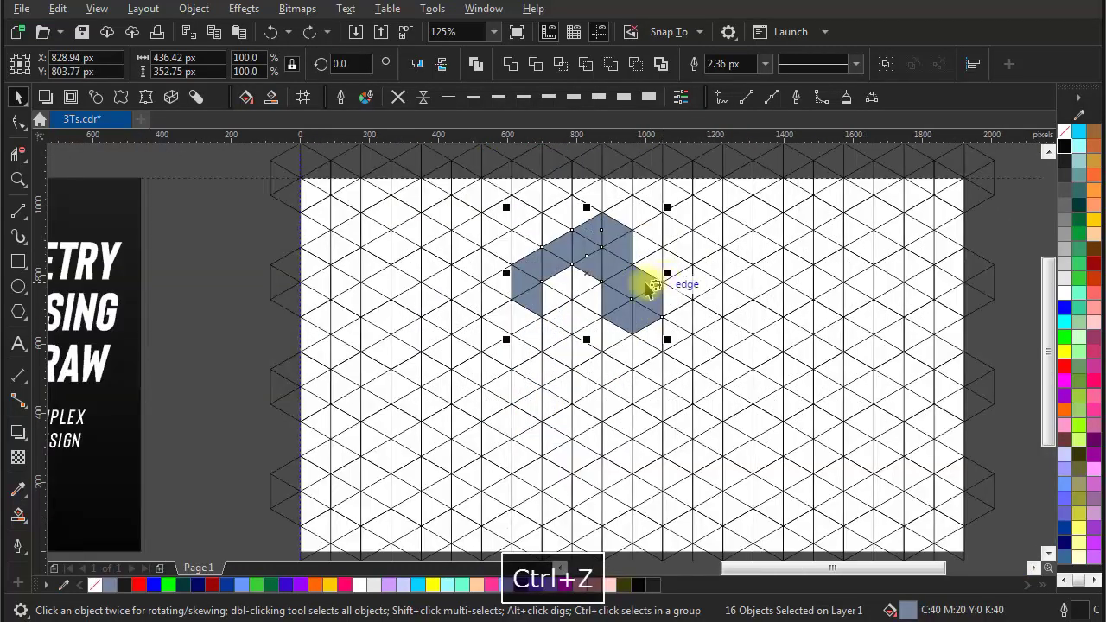
left_click(654, 284, "shift")
left_click_drag(659, 307, 667, 447)
key("ctrl+z")
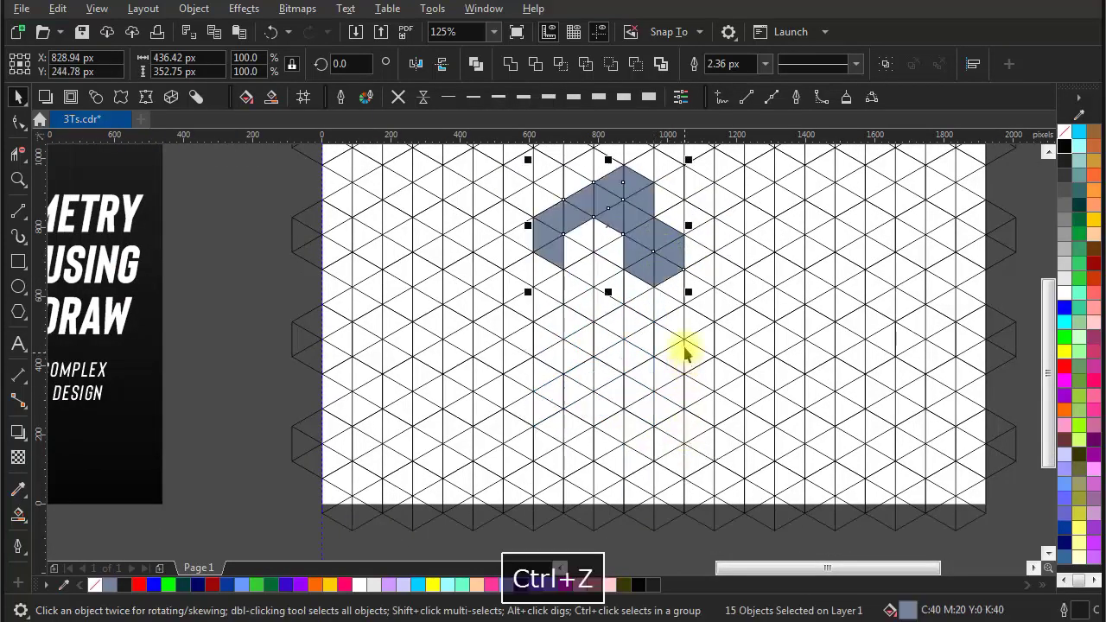
Add the hexagon's missing triangle to the selection and move the whole T below the page, to Y about -490 px
scroll(665, 250, "up", 2)
left_click(674, 232, "shift")
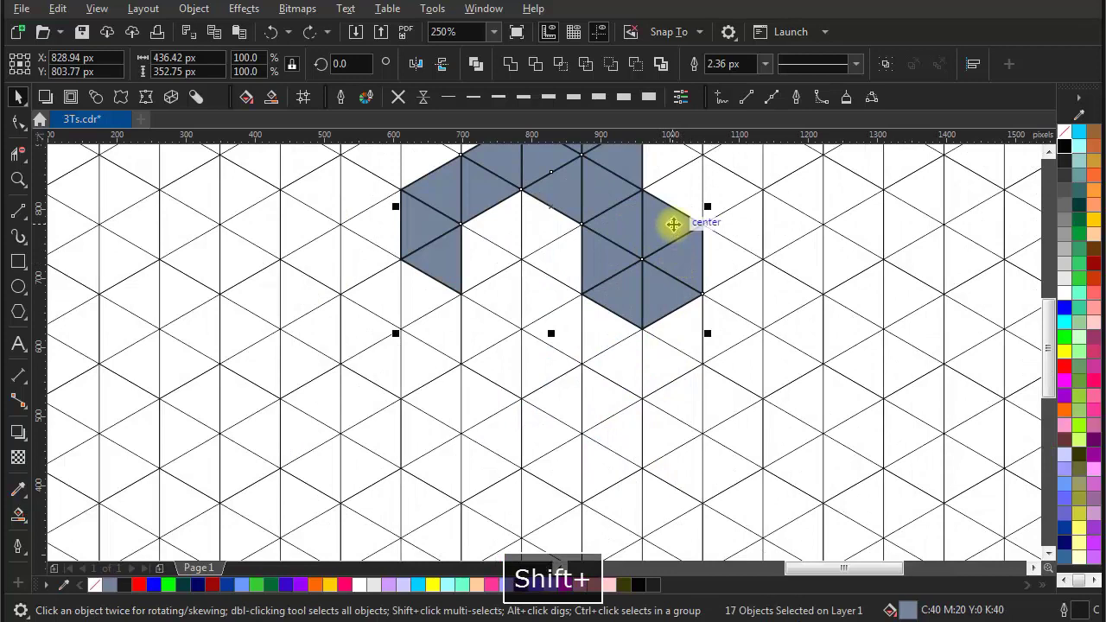
scroll(674, 225, "down", 3)
left_click_drag(661, 234, 658, 366)
right_click(664, 458)
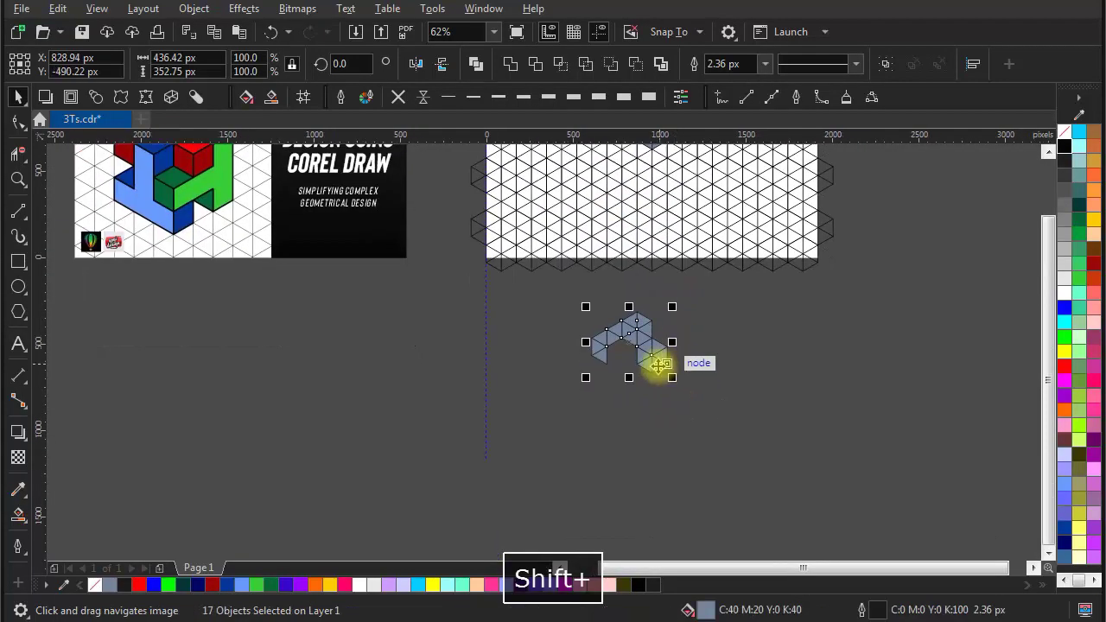
scroll(659, 366, "up", 2)
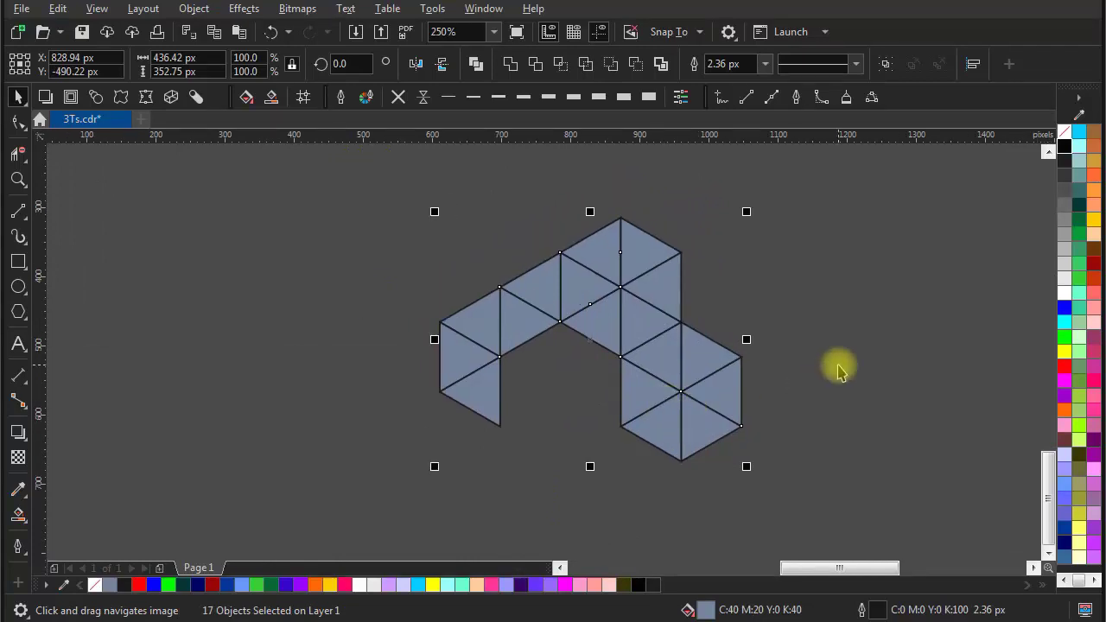
Recolour all the triangles of the moved T with the blue fill #6699FF, trying black shades first
left_click(334, 202)
left_click_drag(334, 182, 842, 510)
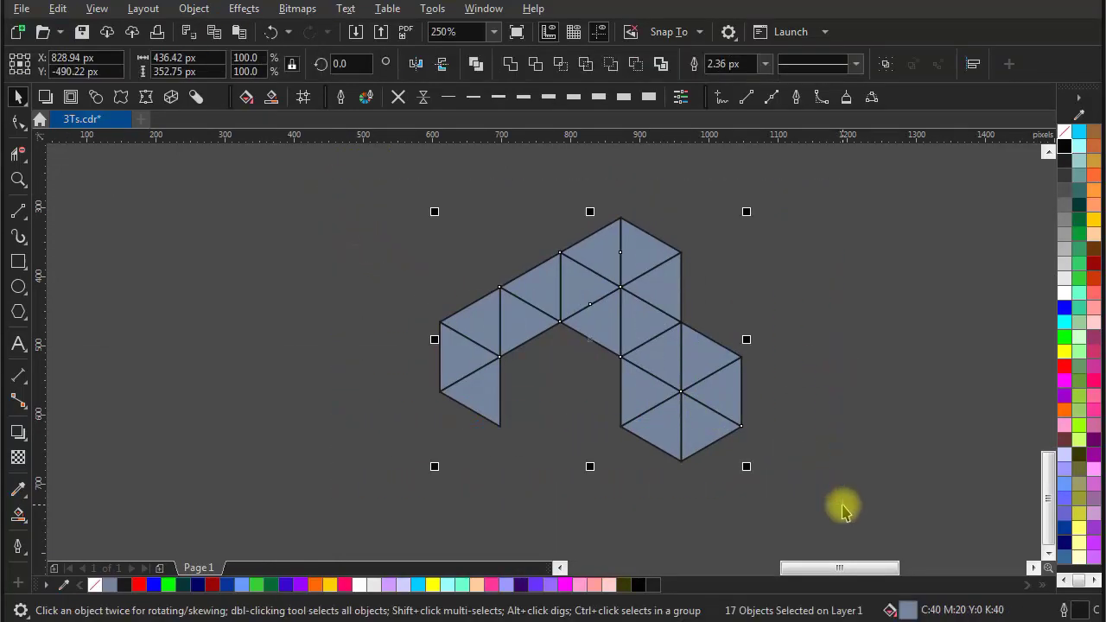
left_click(1064, 161)
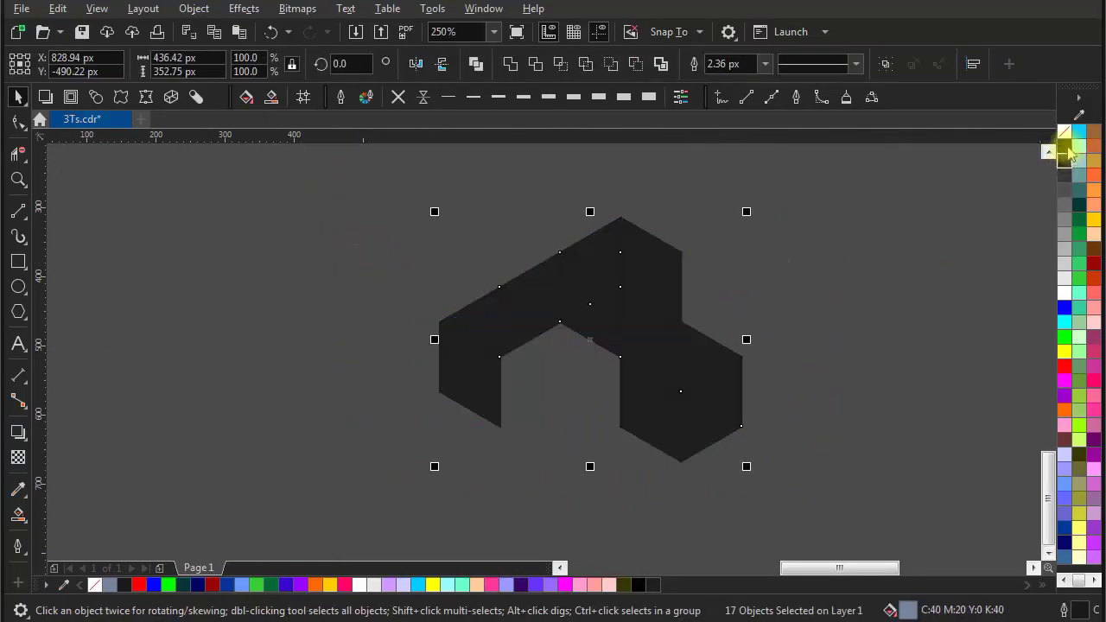
left_click(1065, 149)
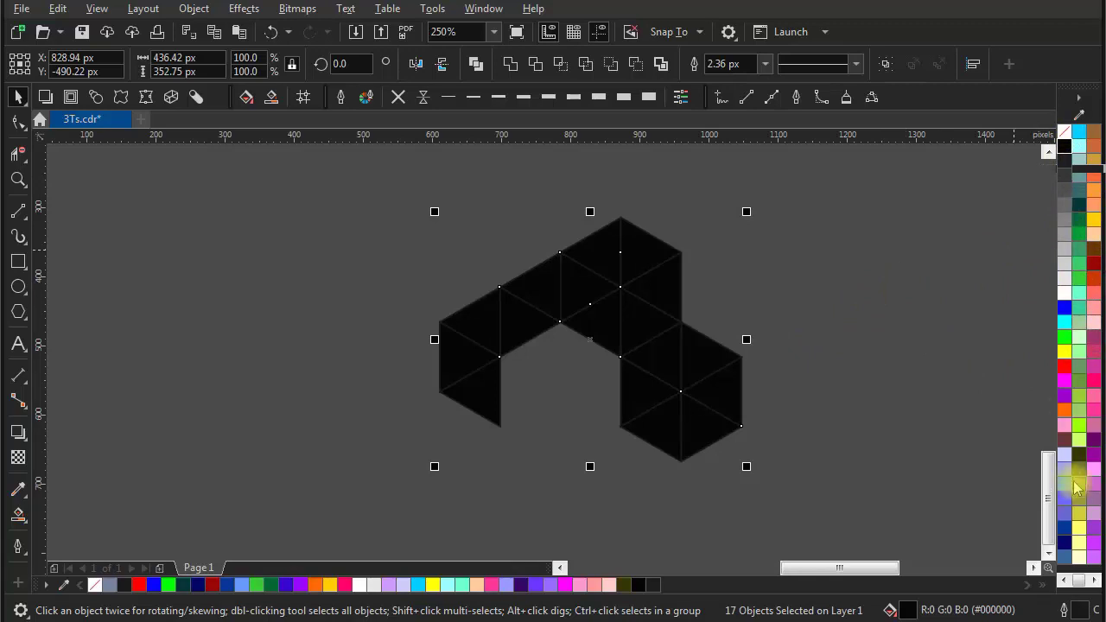
left_click(1068, 484)
left_click(471, 348)
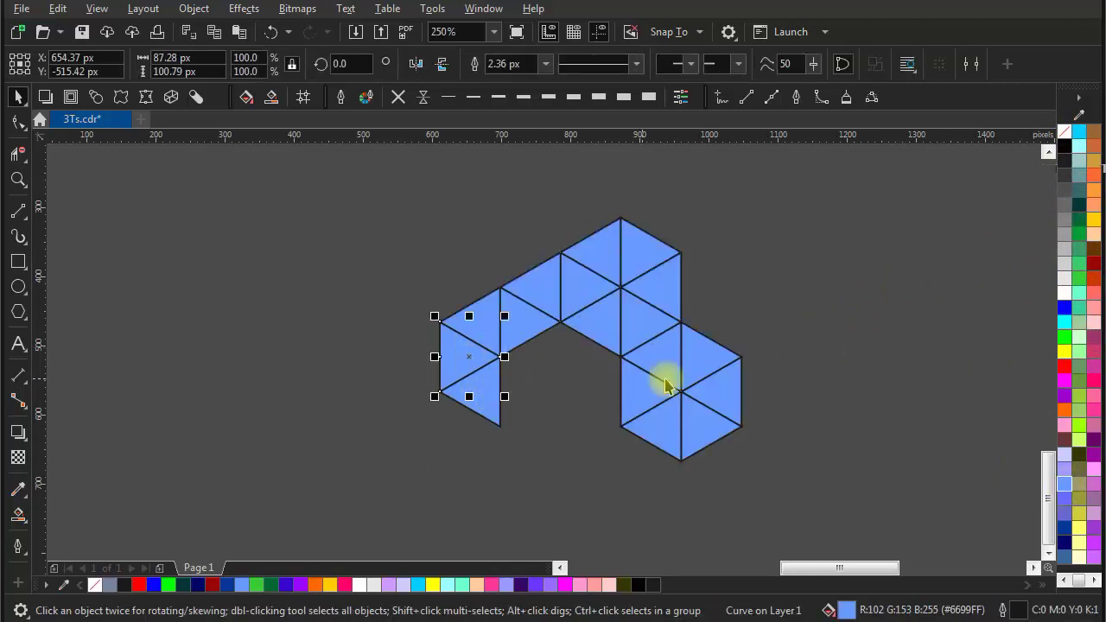
left_click(513, 414)
Select the ten triangles that form the T's top face and weld them into one shape
scroll(499, 341, "up", 2)
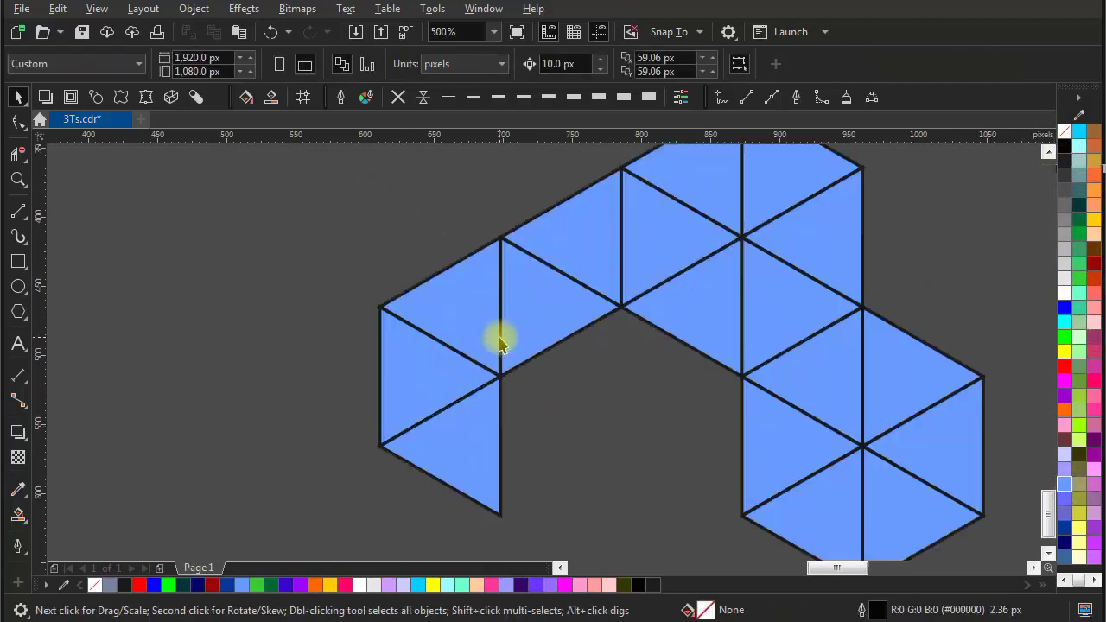
left_click(461, 312)
left_click(545, 302, "shift")
left_click(575, 243, "shift")
left_click(658, 240, "shift")
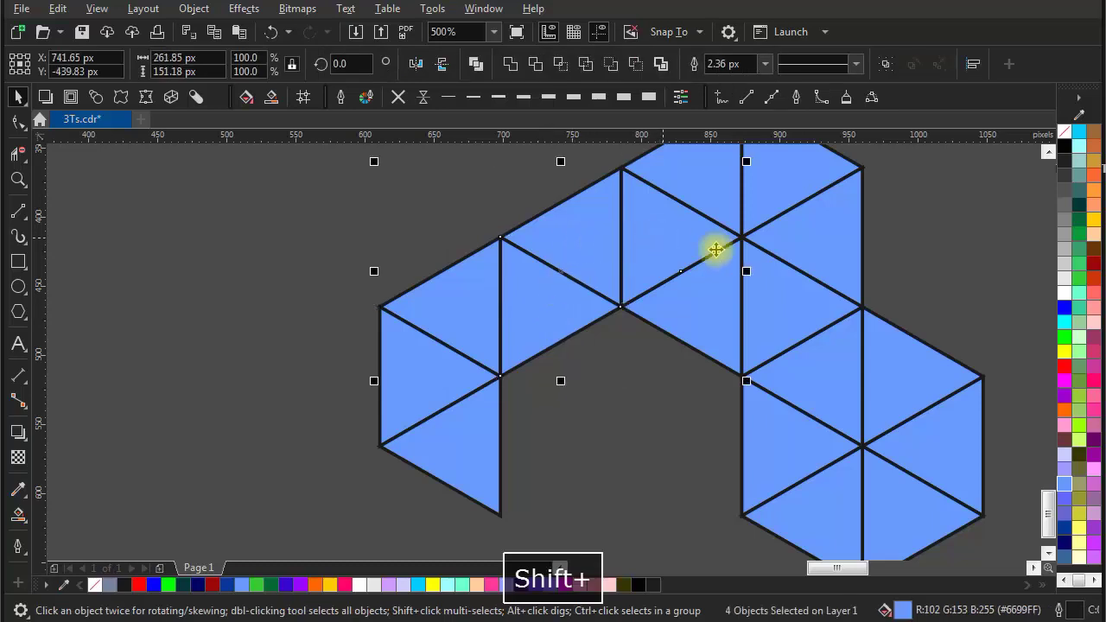
left_click_drag(740, 238, 714, 316)
left_click(733, 267, "shift")
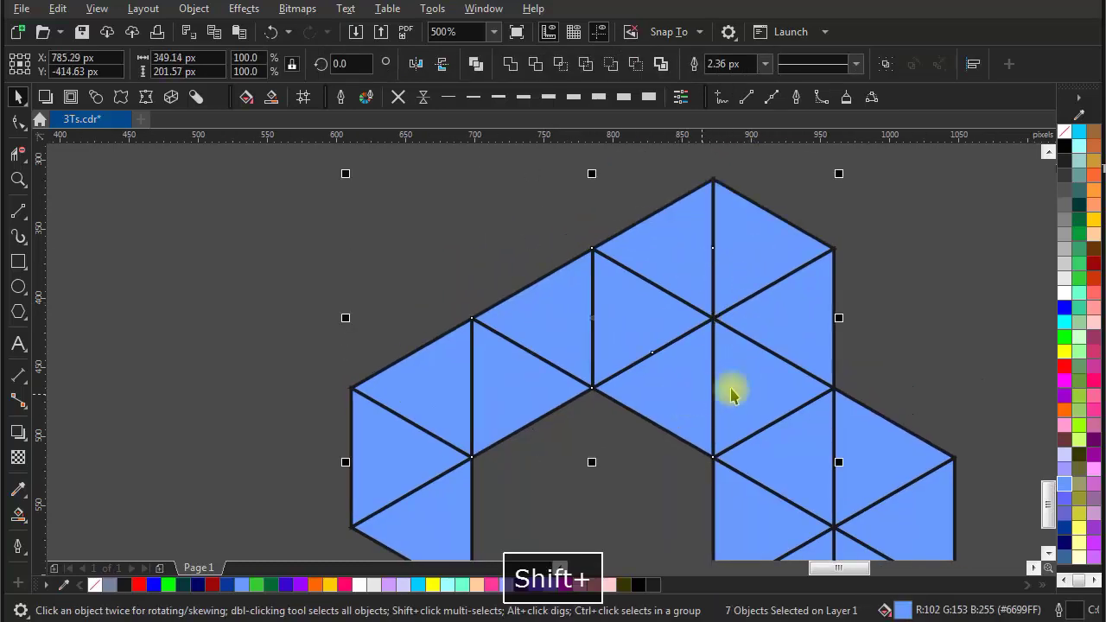
left_click(876, 438, "shift")
scroll(839, 358, "down", 2)
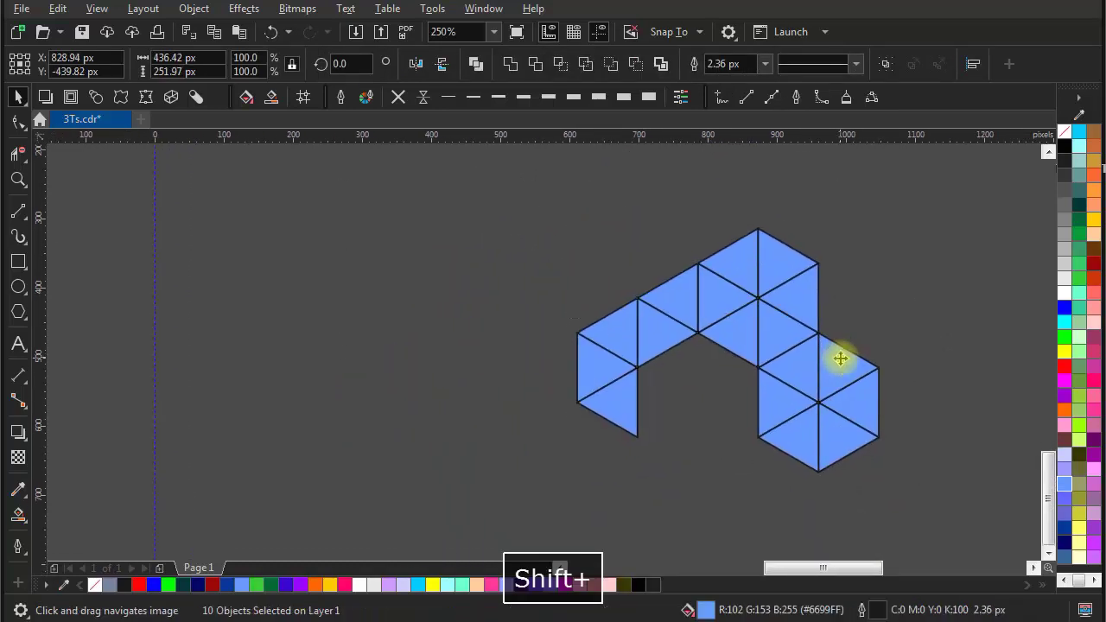
left_click(511, 65)
Delete the stray node protruding into the welded top face at the T's inner corner with the Shape tool
scroll(773, 304, "up", 2)
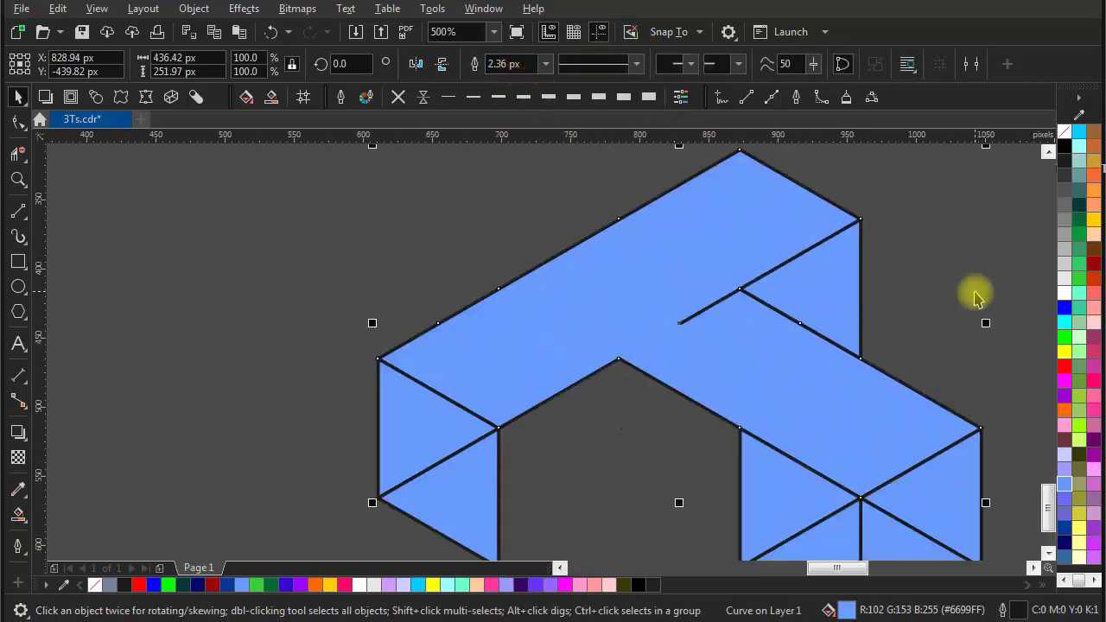
key("Escape")
left_click(732, 358)
left_click(18, 121)
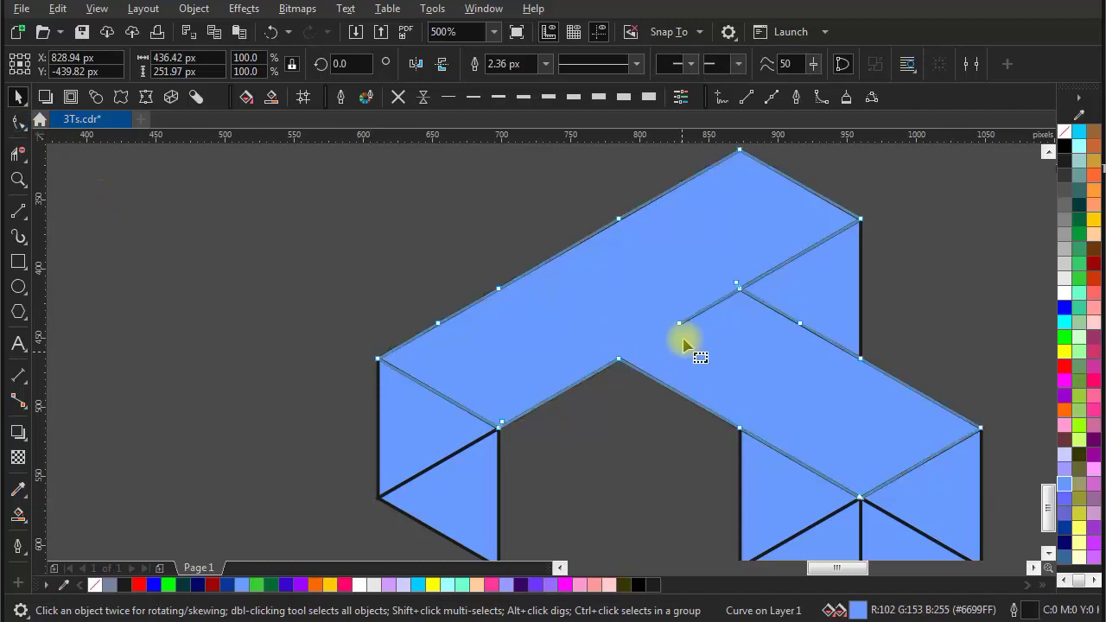
key("Delete")
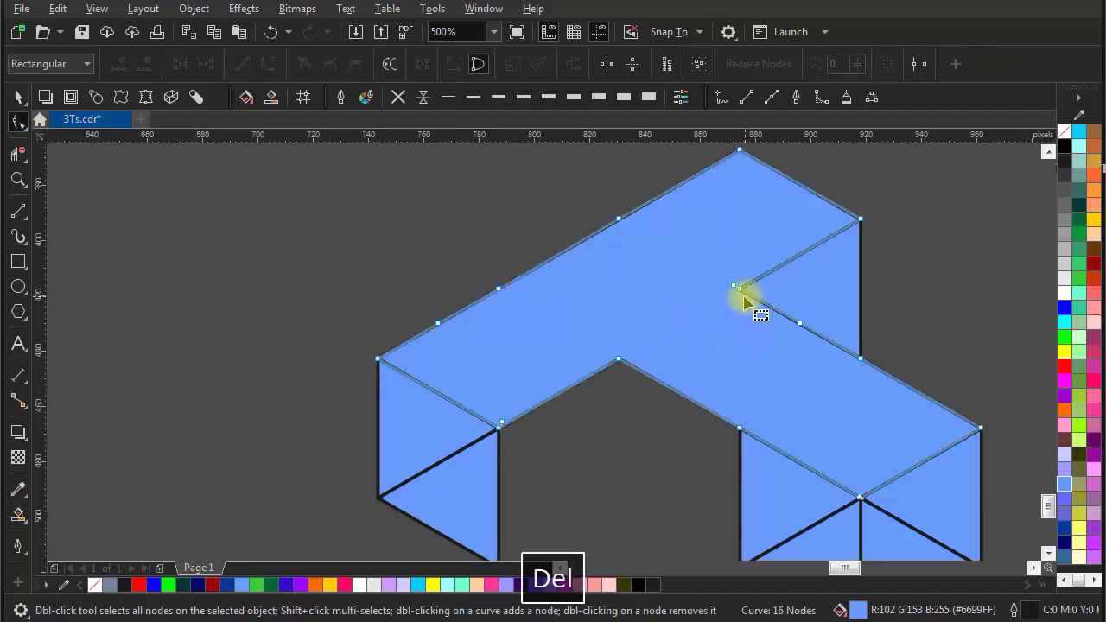
Delete the duplicate node sitting beside the top face's inner corner node
scroll(735, 289, "up", 8)
scroll(715, 303, "up", 4)
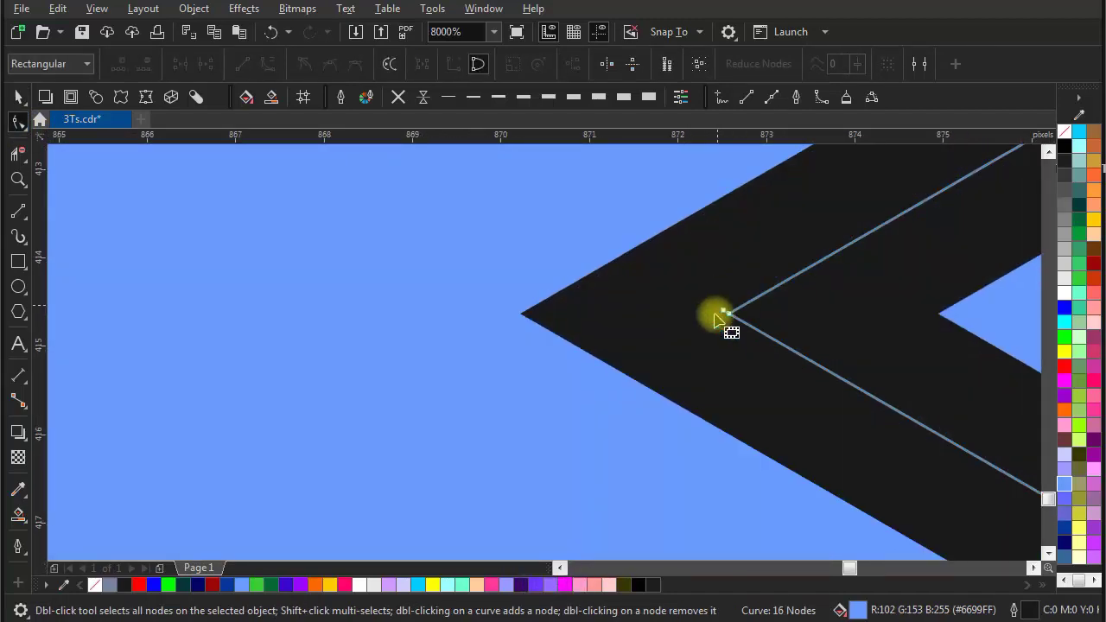
left_click(726, 315)
scroll(726, 339, "up", 4)
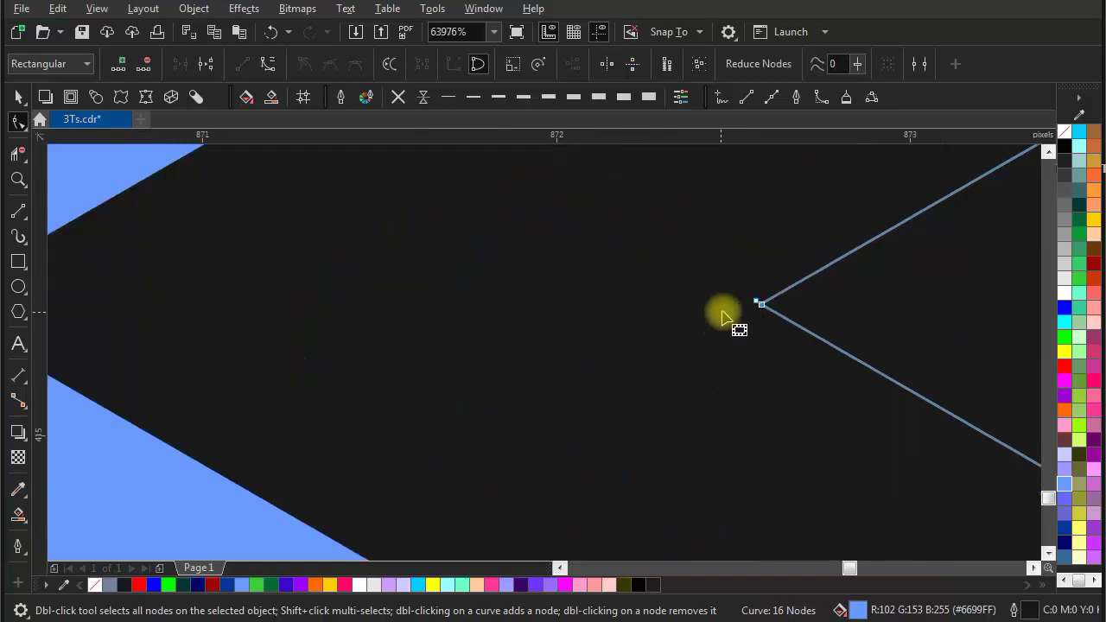
key("Delete")
scroll(750, 313, "down", 16)
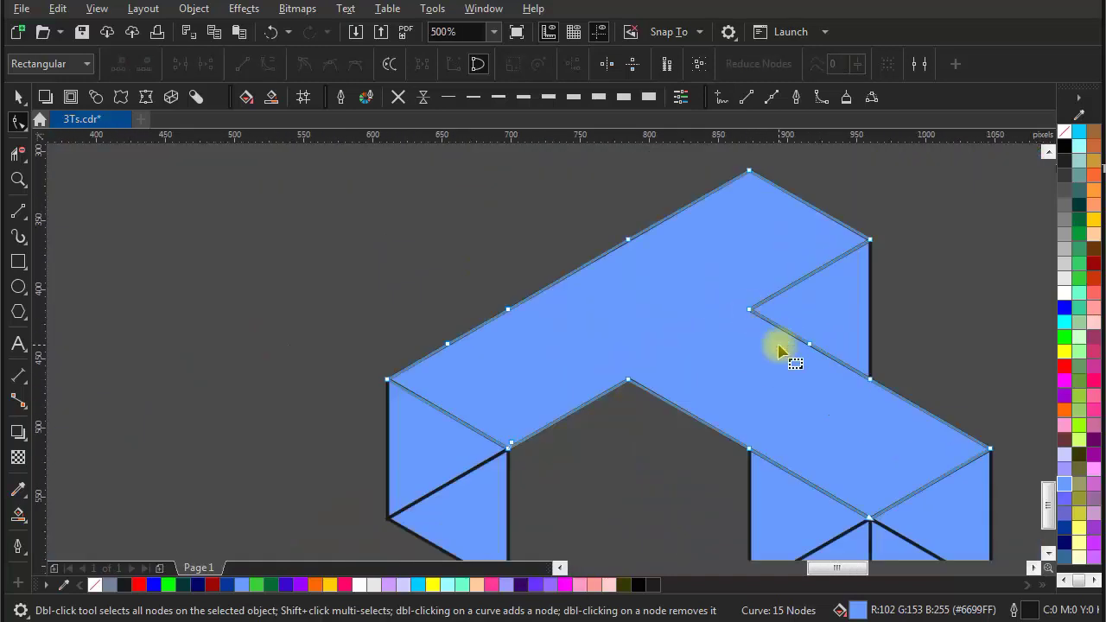
scroll(812, 250, "up", 2)
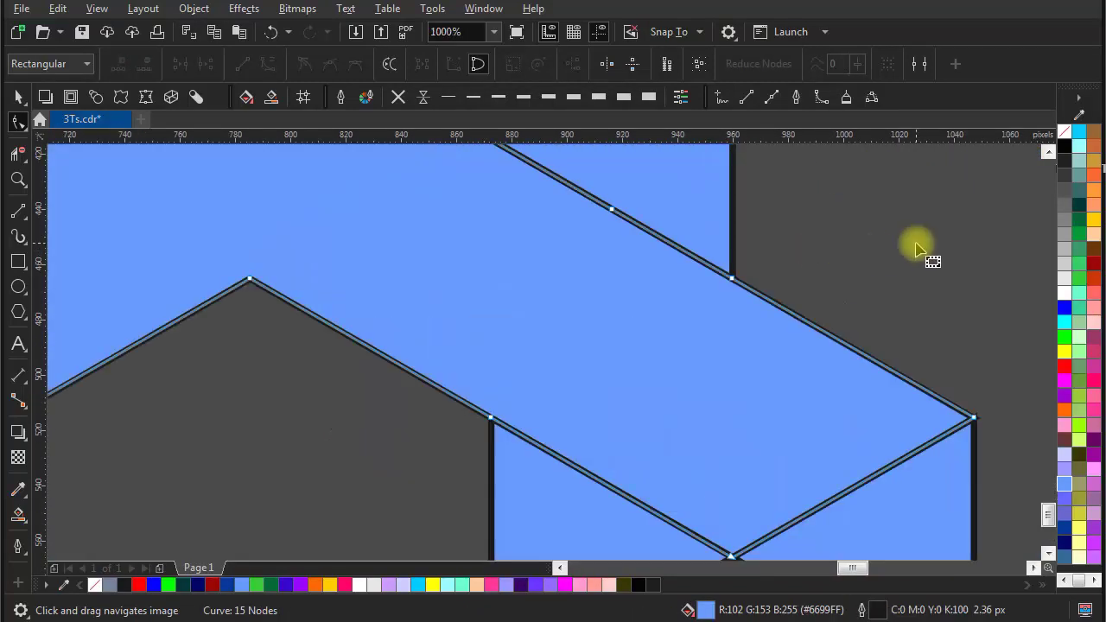
scroll(914, 246, "down", 4)
Try to weld the seven side-face triangles beneath the T's top face together
left_click(23, 98)
left_click_drag(812, 375, 592, 359)
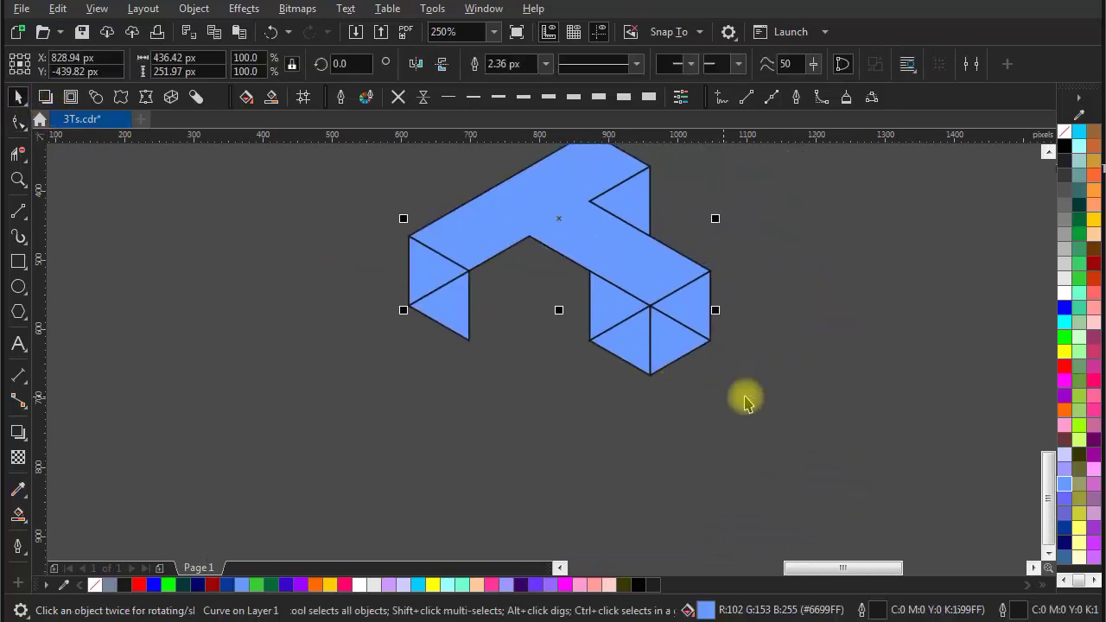
key("Escape")
left_click_drag(352, 229, 517, 398)
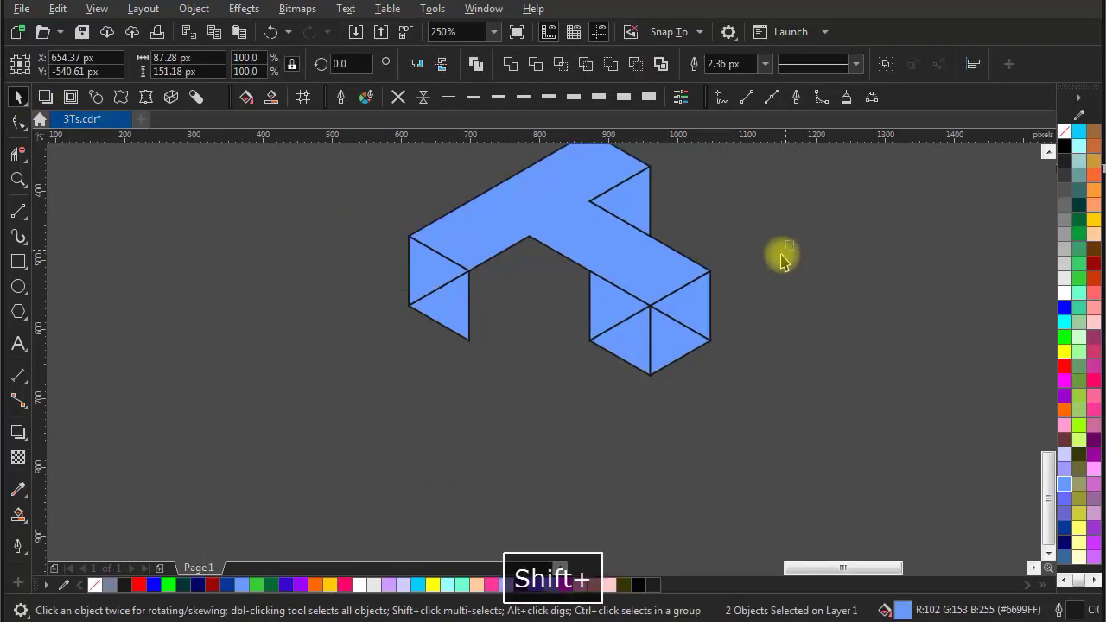
left_click_drag(795, 240, 540, 403)
left_click(629, 183, "shift")
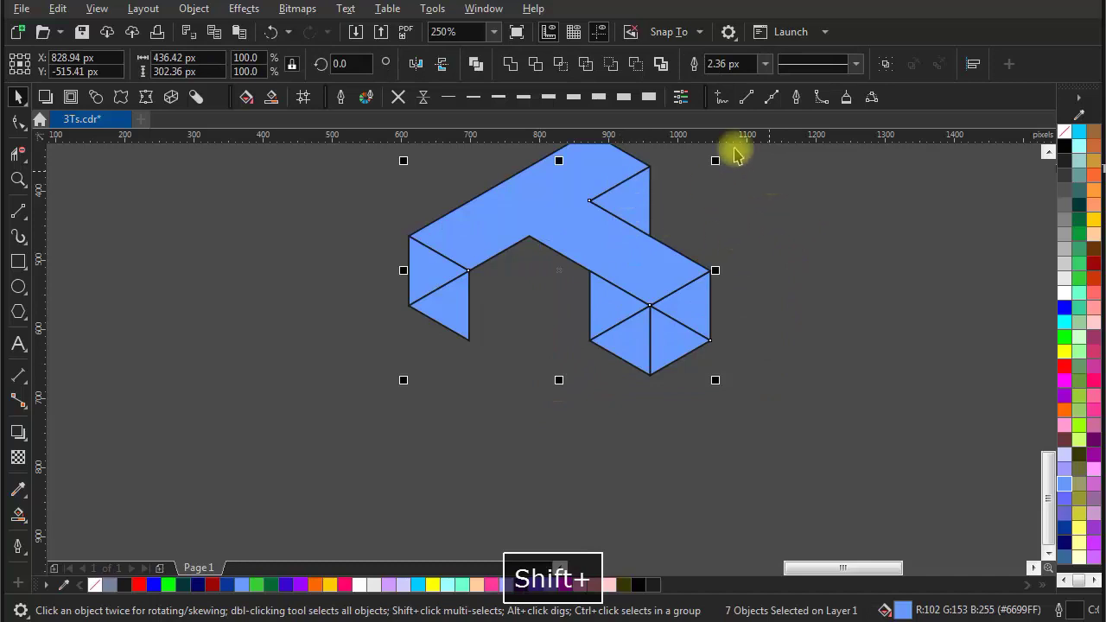
left_click(511, 65)
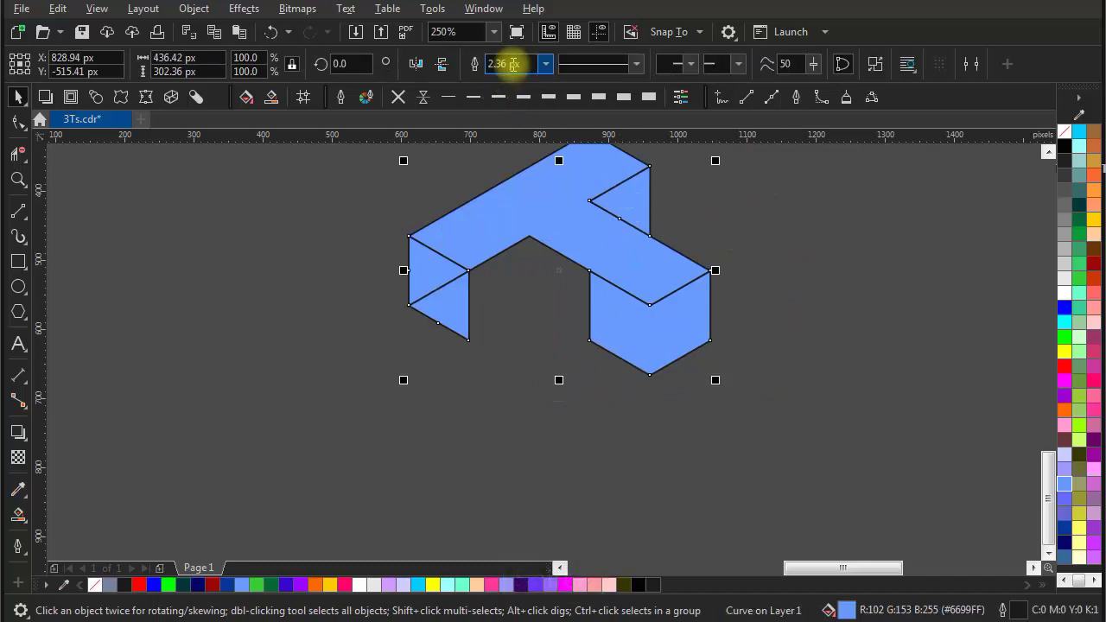
Undo the side-face weld, and test-move the lower triangle under the T's left end and undo that move
left_click(478, 394)
left_click(449, 321)
key("ctrl+z")
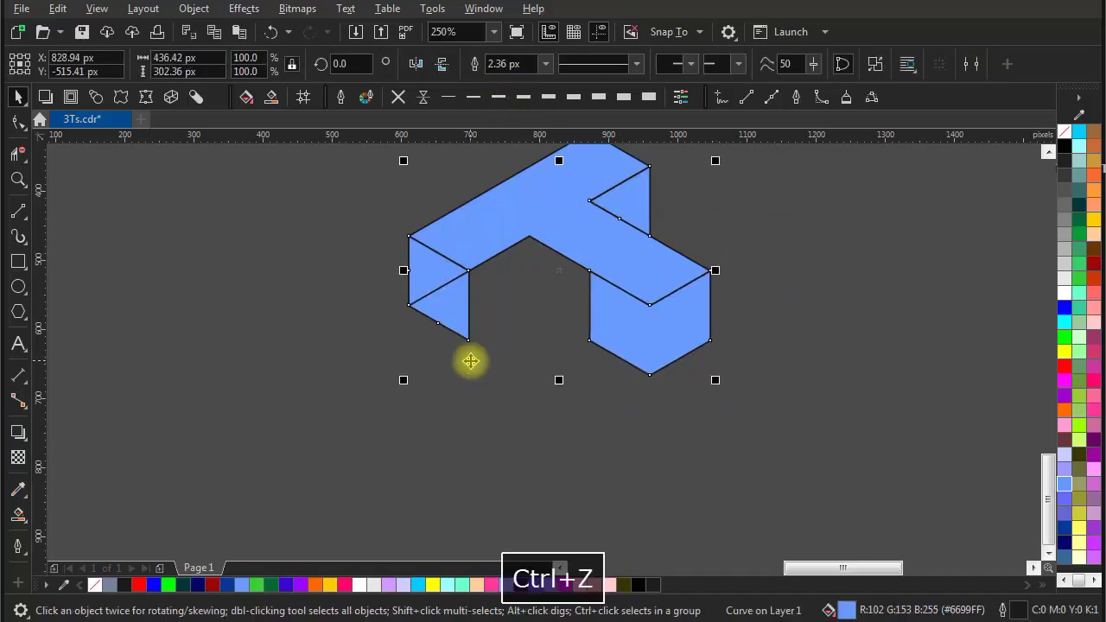
scroll(424, 279, "up", 3)
left_click(497, 369)
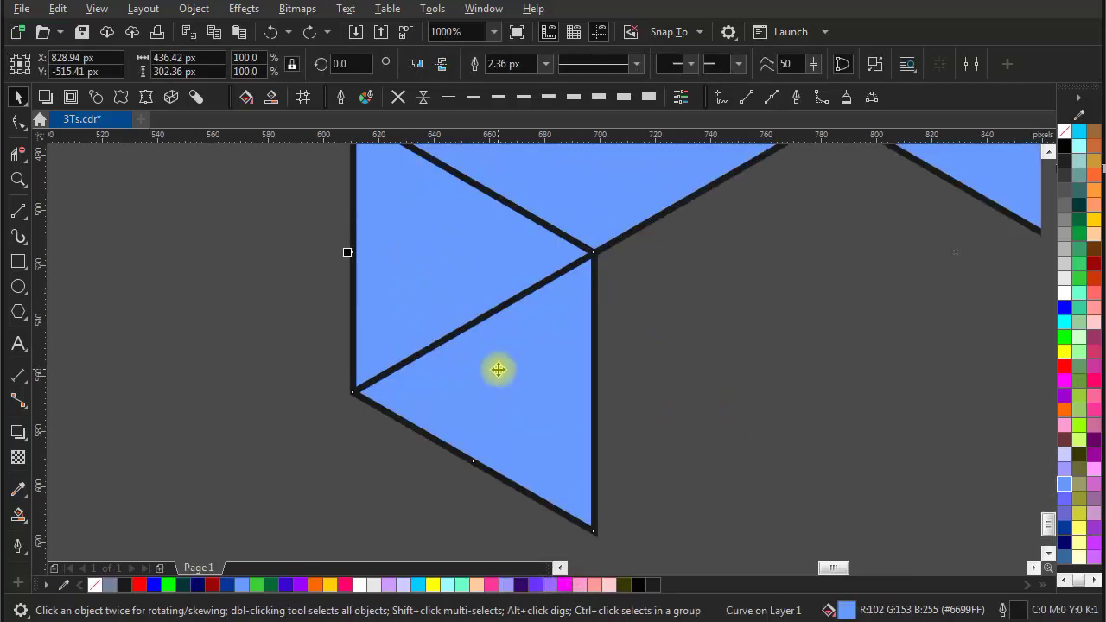
key("ctrl+z")
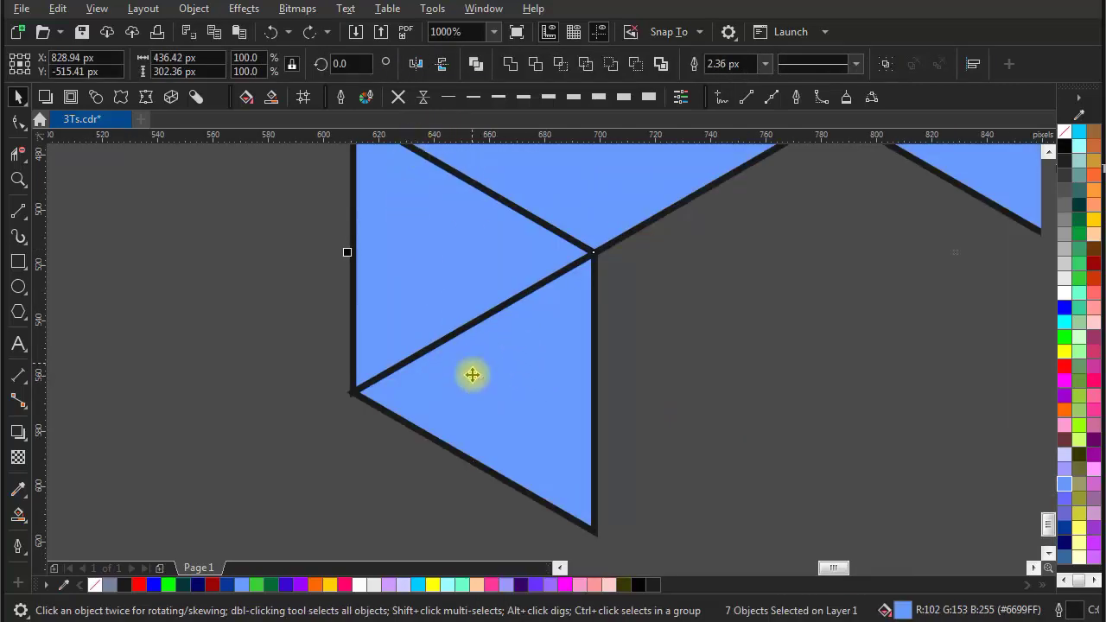
left_click_drag(509, 340, 573, 427)
key("ctrl+z")
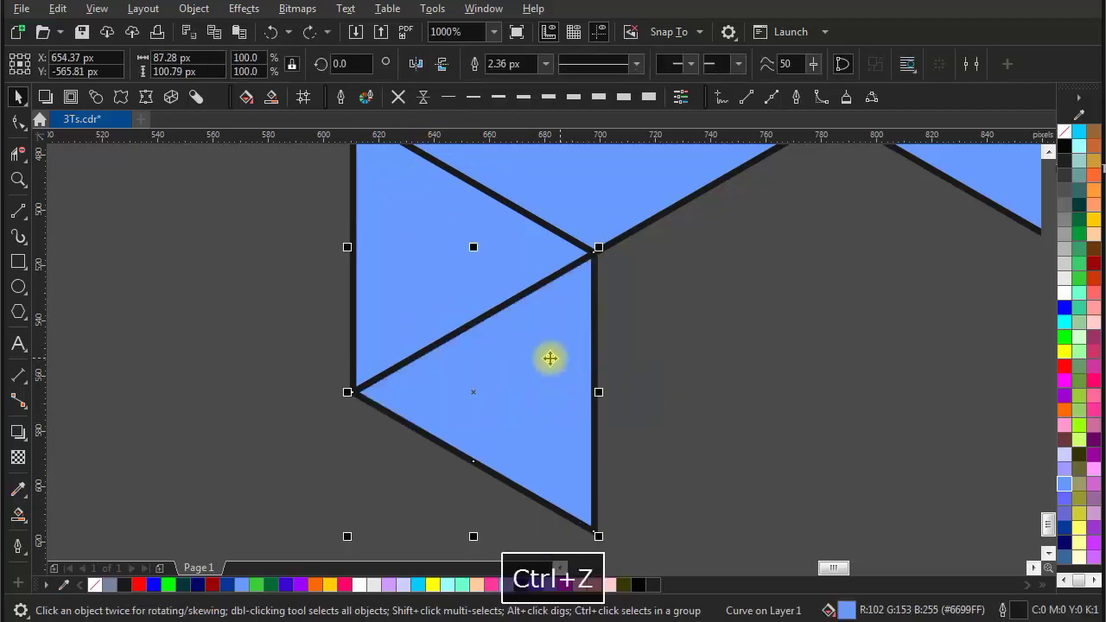
Try to weld only the two side-face triangles under the T's left end
scroll(586, 206, "up", 3)
scroll(637, 398, "down", 1)
left_click_drag(643, 528, 628, 351)
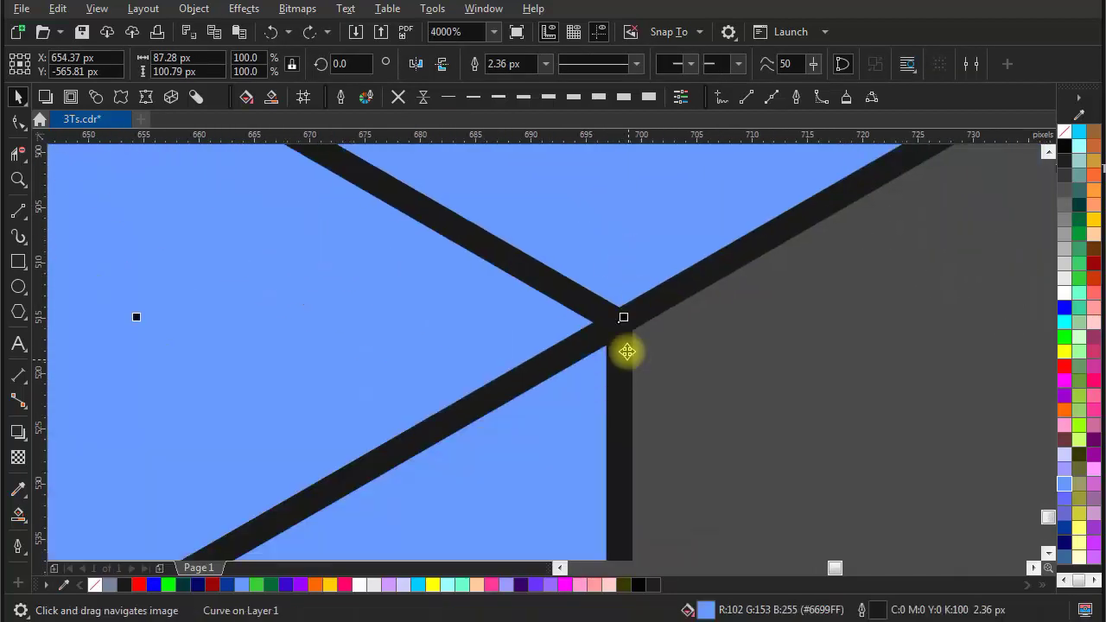
scroll(611, 335, "down", 4)
left_click(452, 296, "shift")
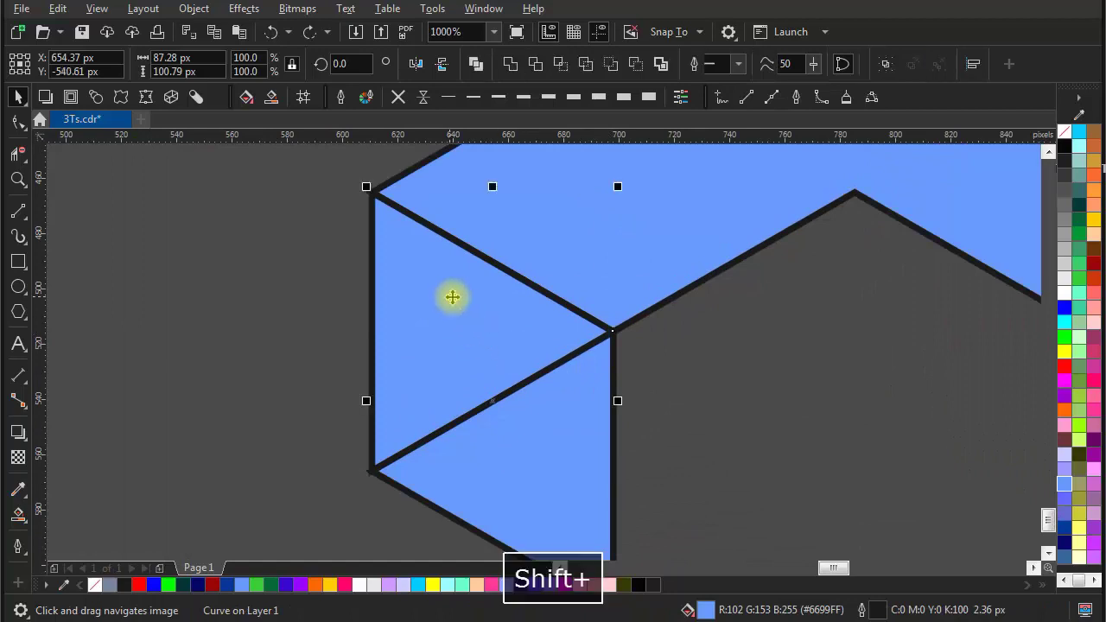
left_click(509, 65)
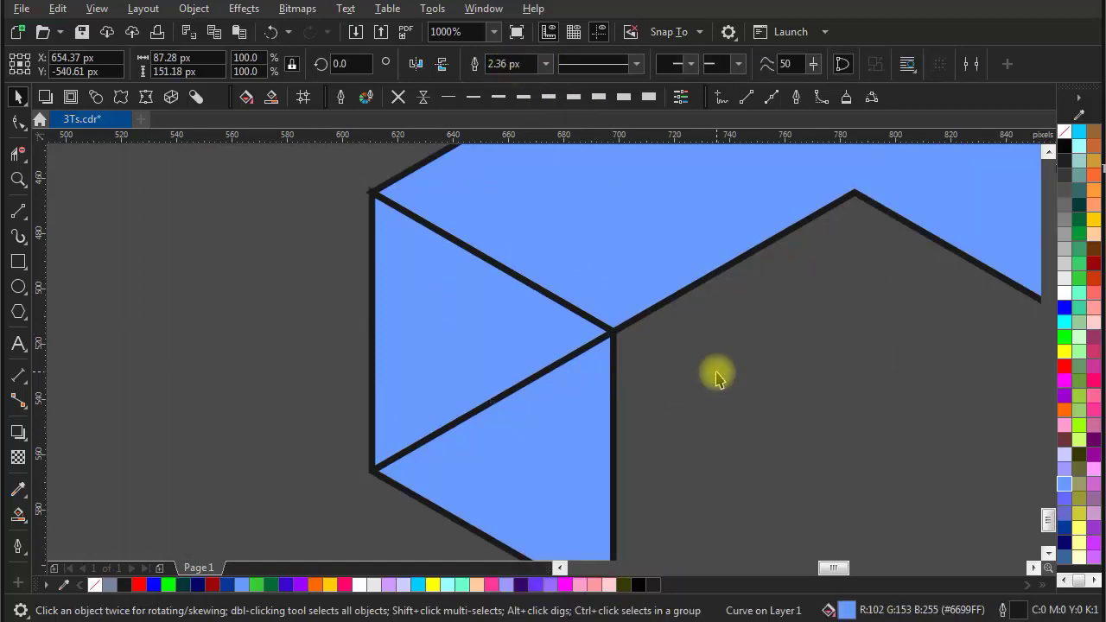
Undo the weld of the two left-end triangles and test-move the lower one away before restoring its position
left_click(716, 372)
scroll(716, 372, "down", 2)
left_click_drag(716, 373, 510, 309)
key("space")
key("ctrl+z")
key("ctrl+z")
left_click(551, 276)
scroll(499, 275, "up", 2)
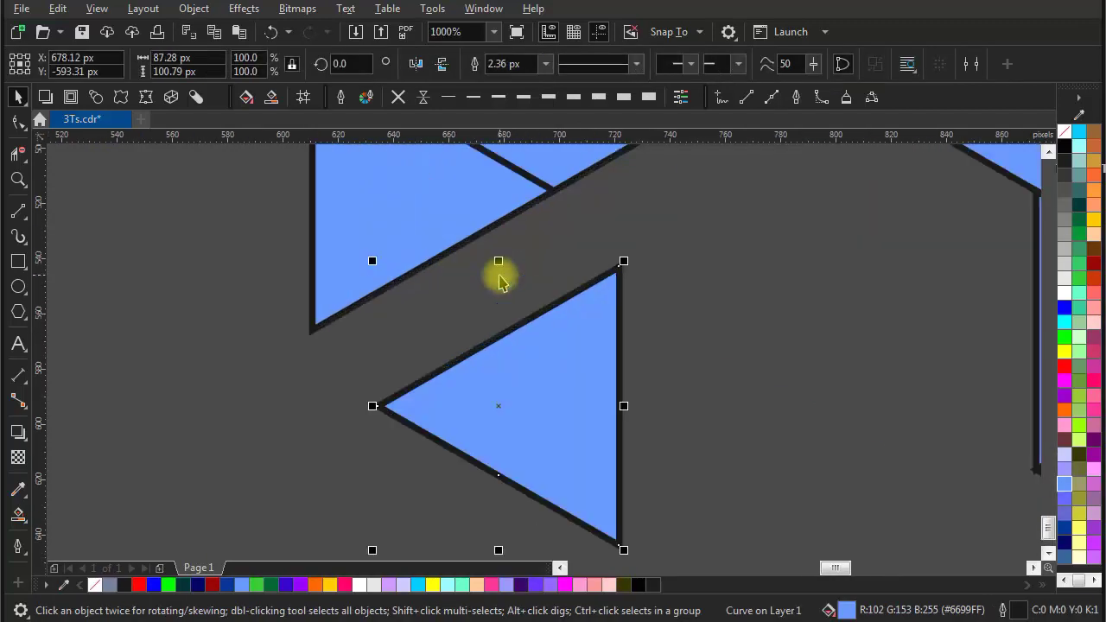
key("ctrl+z")
Realign the lower left-end triangle's upper corner with the meeting corner of the adjoining faces
left_click_drag(565, 247, 666, 403)
scroll(652, 361, "up", 3)
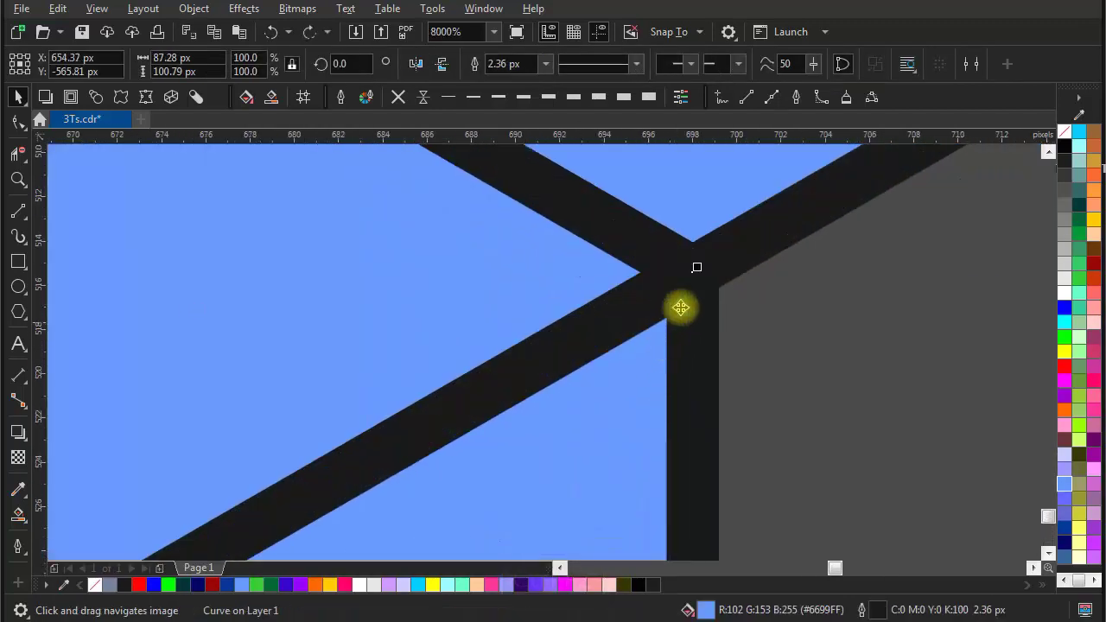
key("space")
mouse_move(694, 272)
left_mouse_down()
mouse_move(699, 313)
mouse_move(693, 267)
left_mouse_up()
scroll(693, 267, "down", 2)
left_click_drag(315, 485, 629, 304)
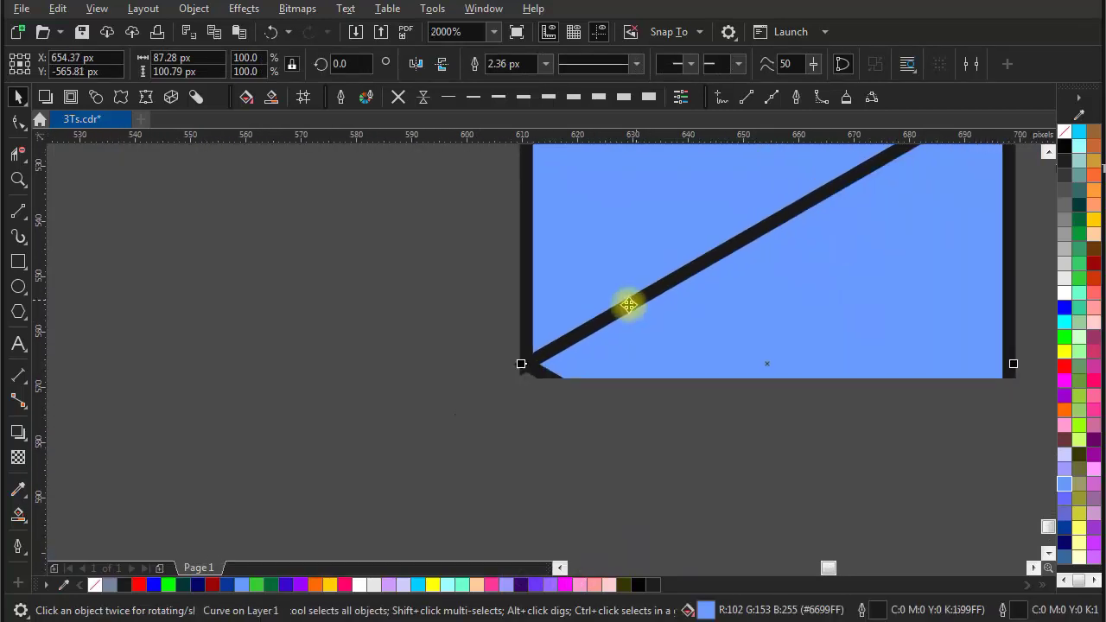
Weld the two side-face triangles under the T's left end as a test and undo the weld
scroll(545, 370, "up", 6)
left_click(282, 251, "shift")
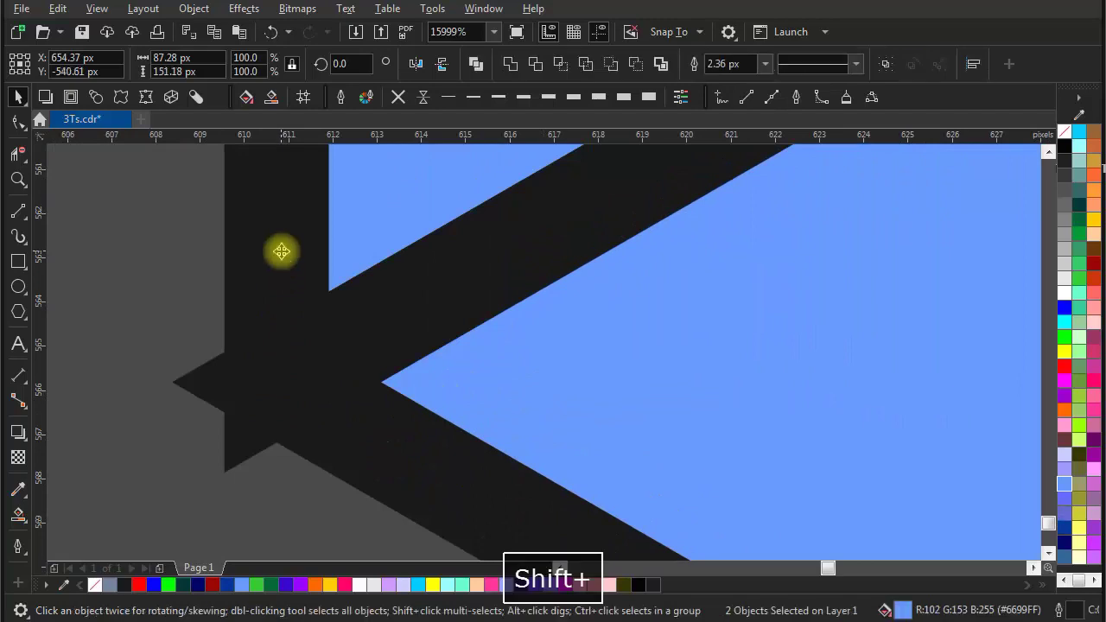
left_click(508, 67)
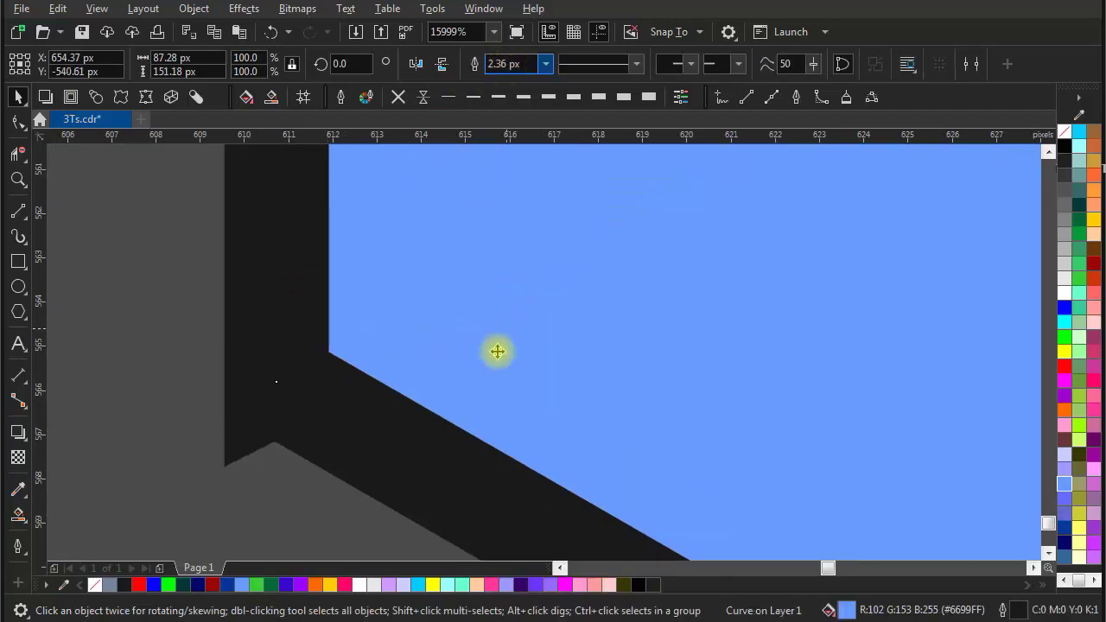
scroll(496, 351, "down", 10)
left_click_drag(714, 326, 585, 396)
scroll(529, 387, "down", 2)
key("ctrl+z")
key("Escape")
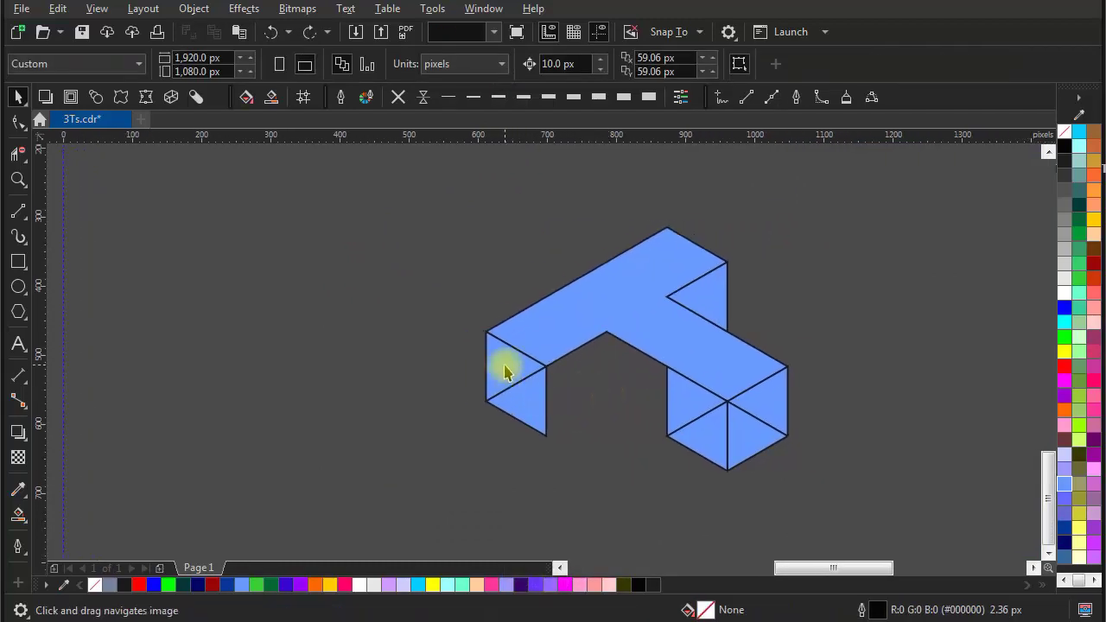
Select all the side-face triangles at both ends and beside the inner corner, and weld them into solid faces
left_click(506, 372)
left_click(544, 415, "shift")
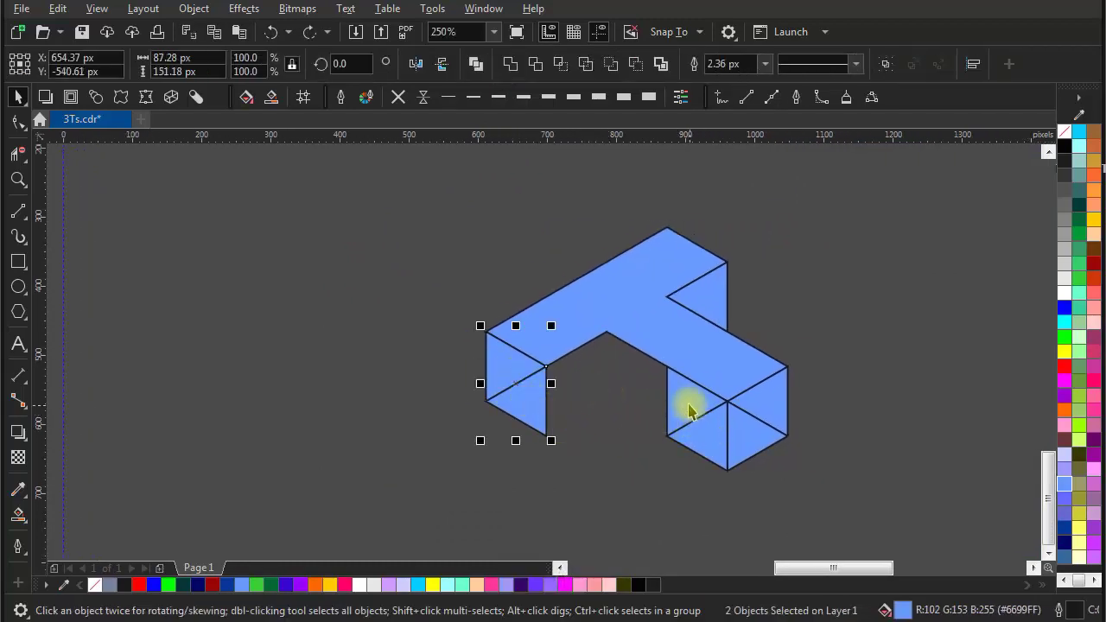
left_click(705, 442, "shift")
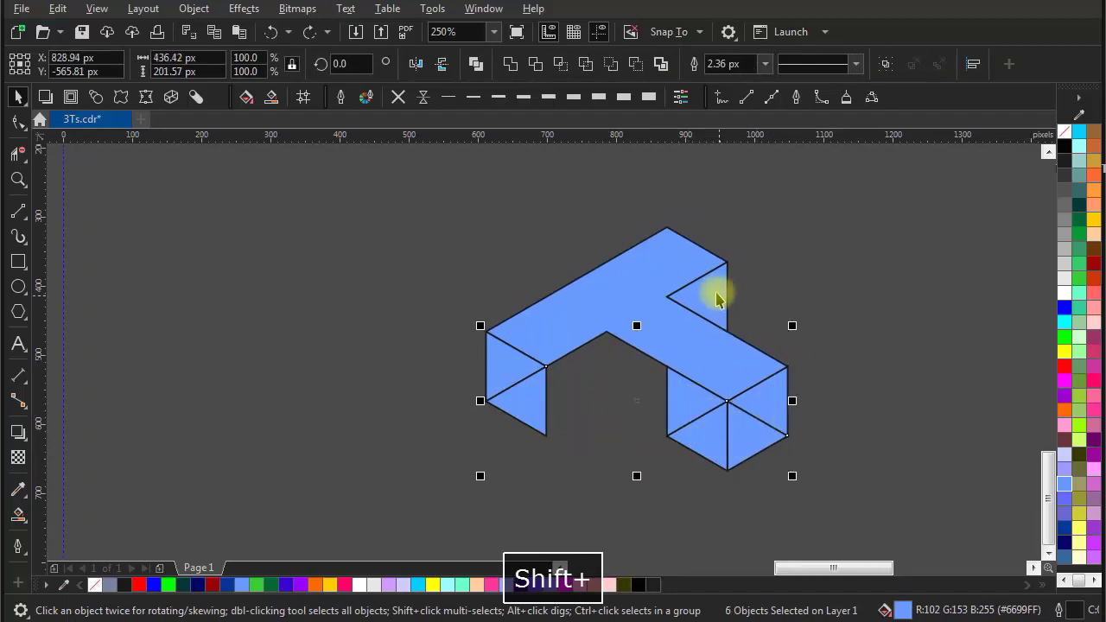
left_click(512, 76)
left_click(768, 353)
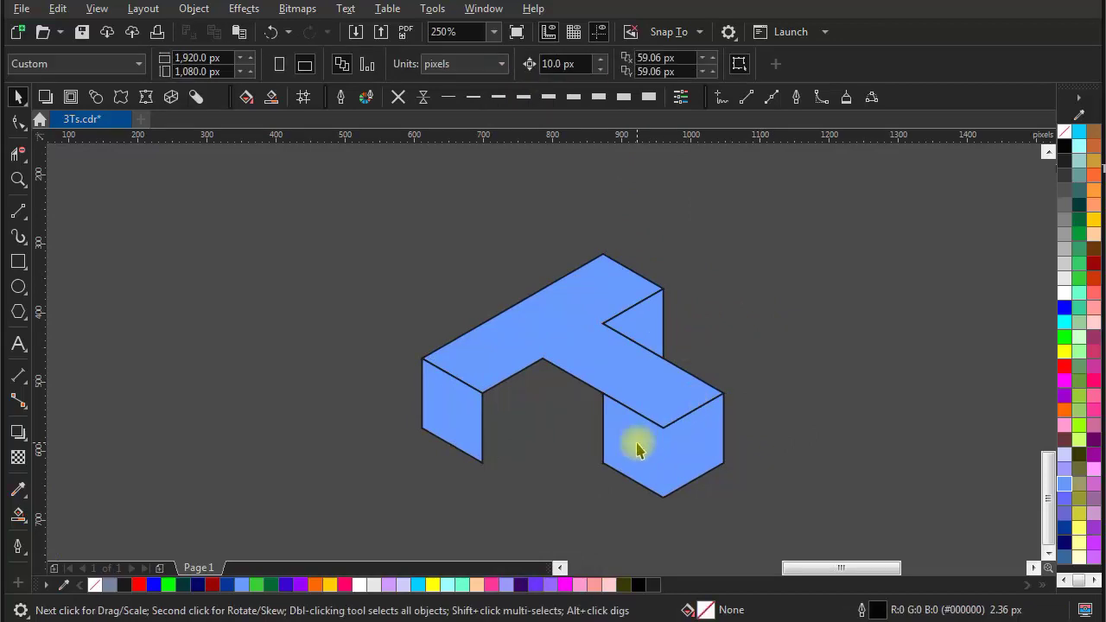
Undo the weld that joined all the side-face triangles and clear the selection
left_click(637, 449)
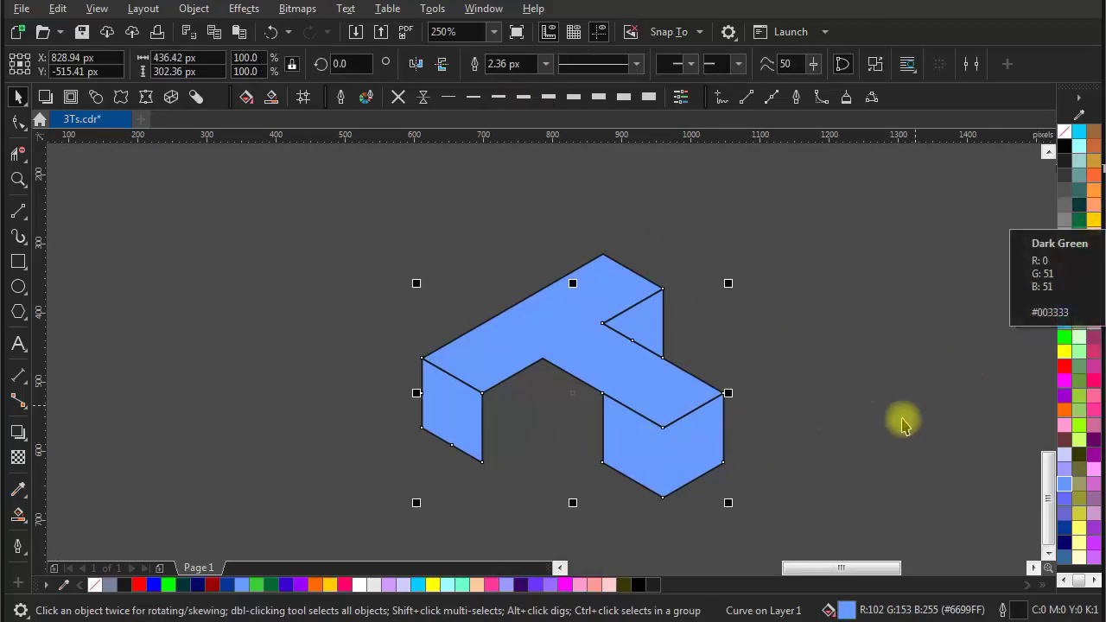
key("ctrl+z")
key("Escape")
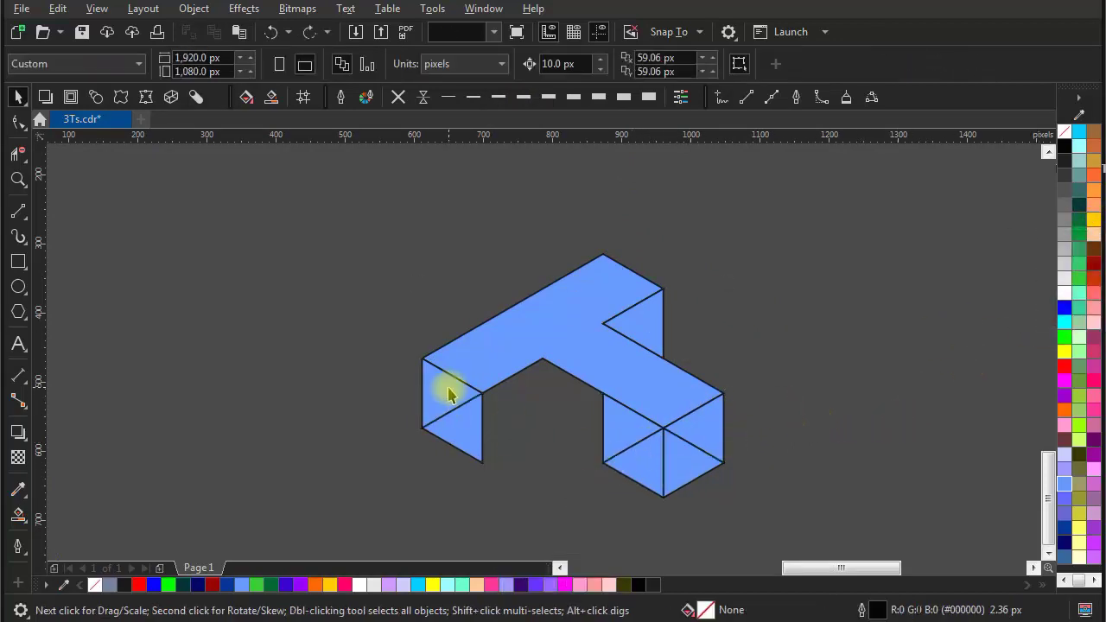
Weld the five left-facing side triangles at the left end, front end and inner corner, leaving out the right-facing end triangles
left_click(448, 394)
left_click(461, 432, "shift")
left_click(630, 436, "shift")
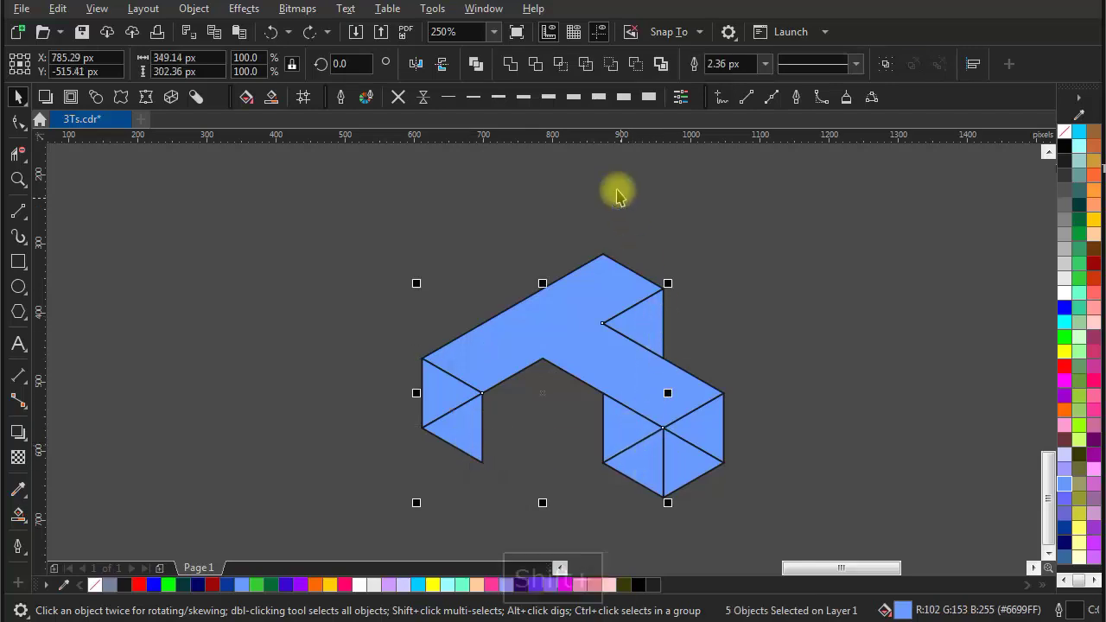
left_click(513, 70)
left_click(780, 346)
Weld the two right-facing triangles at the T's front end into one separate face
left_click(678, 467)
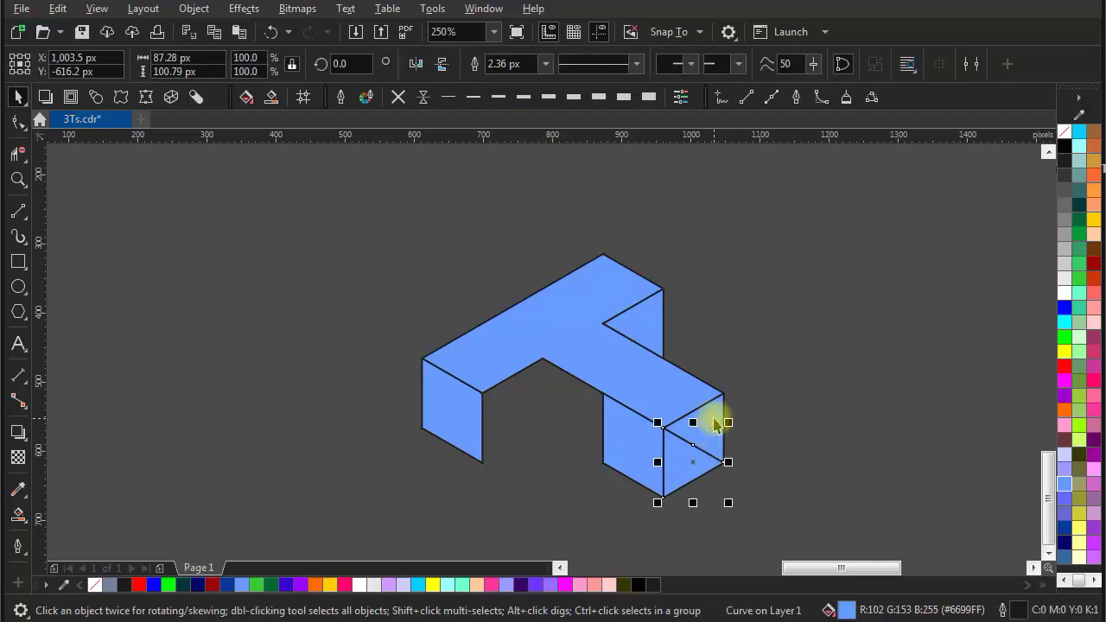
left_click(716, 421, "shift")
left_click(510, 62)
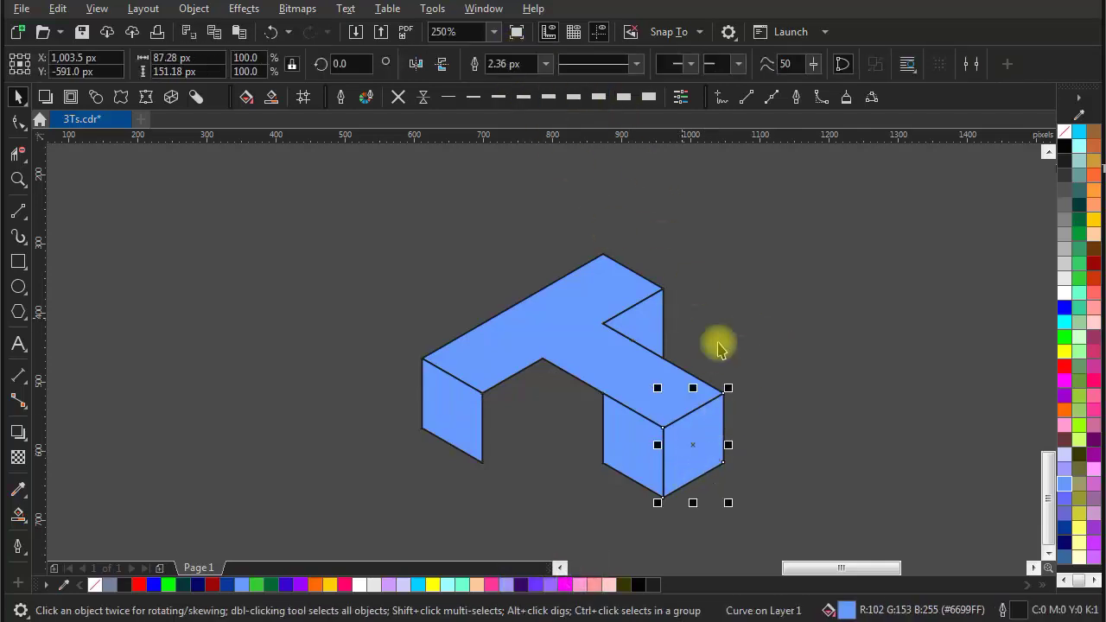
left_click(773, 363)
key("h")
left_click_drag(774, 365, 766, 359)
key("space")
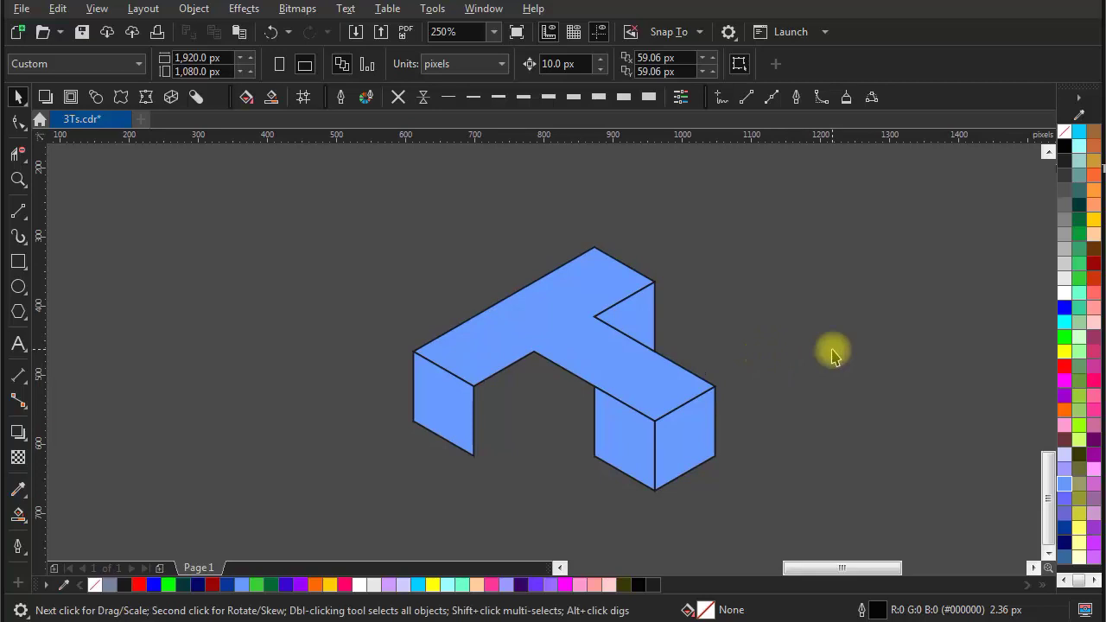
Fill the T's side faces with dark red and its top face with bright red
left_click(451, 423)
left_click(684, 440, "shift")
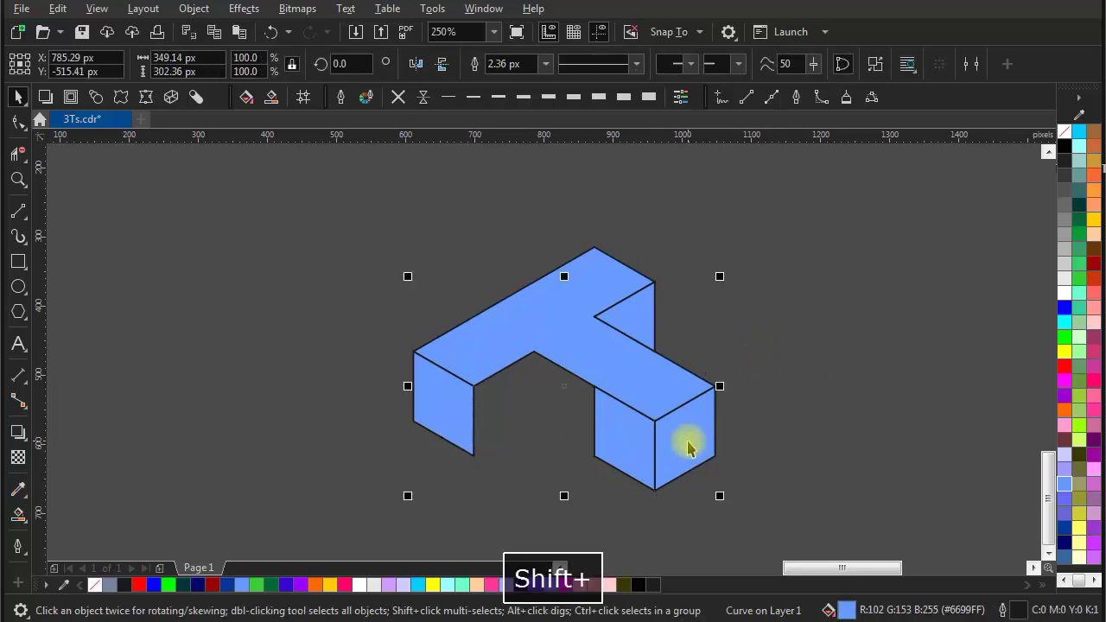
left_click(1098, 272)
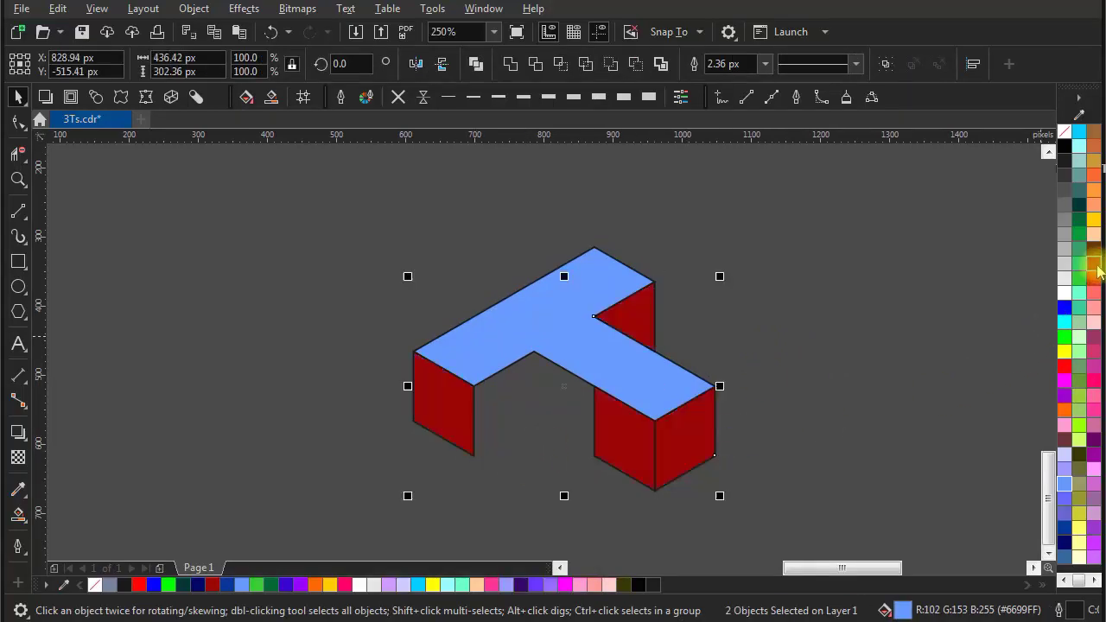
left_click(570, 360)
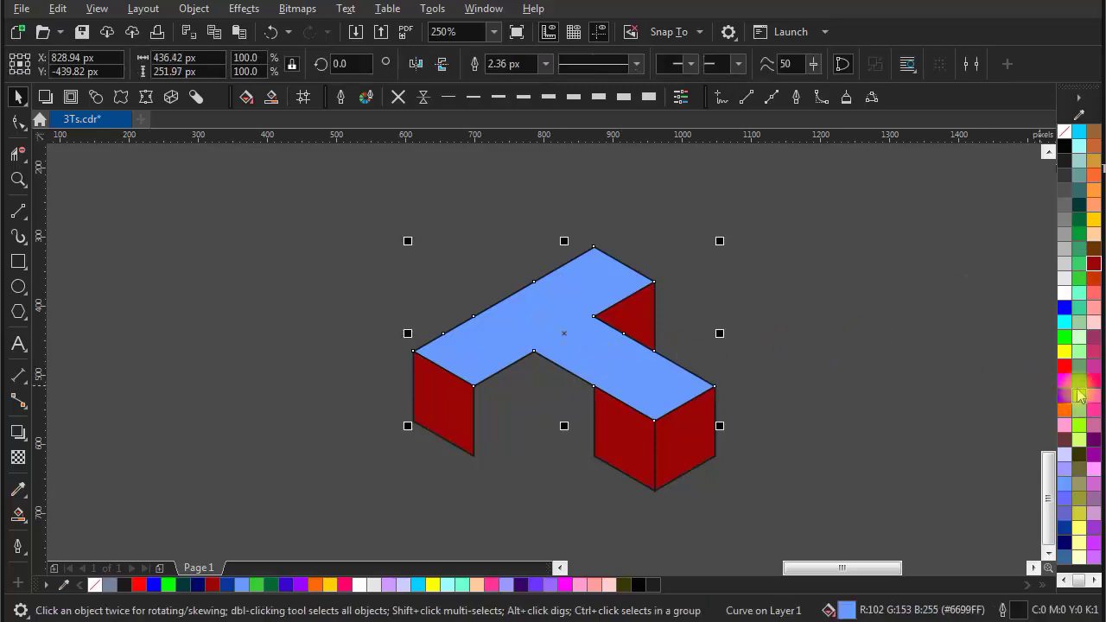
left_click(1064, 365)
left_click(785, 332)
Set the whole T's rotation centre on the lower-left corner of the front end's left-facing side, and rotate a copy by 120°
left_click_drag(781, 338, 713, 294)
left_click_drag(337, 290, 736, 504)
left_click(562, 333)
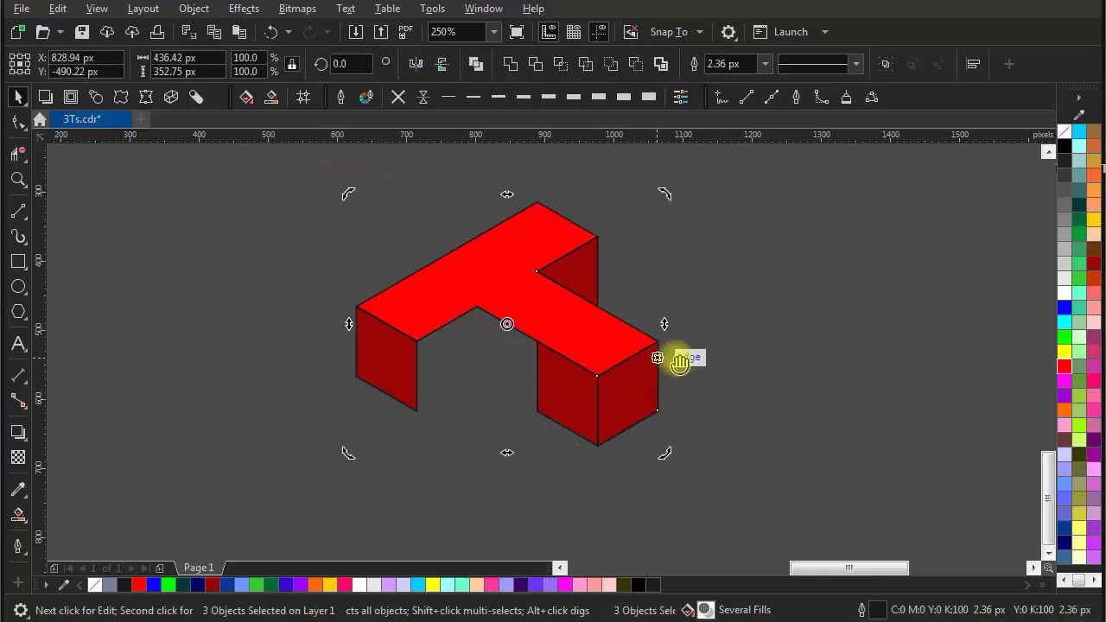
scroll(616, 331, "up", 2)
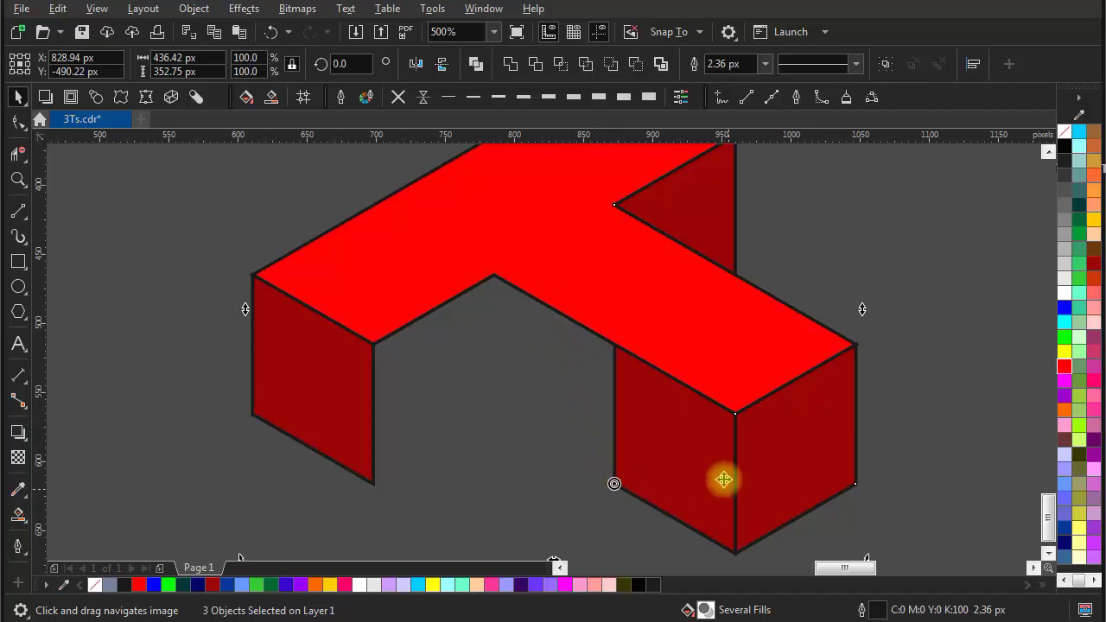
scroll(724, 480, "down", 2)
left_click_drag(687, 406, 662, 340)
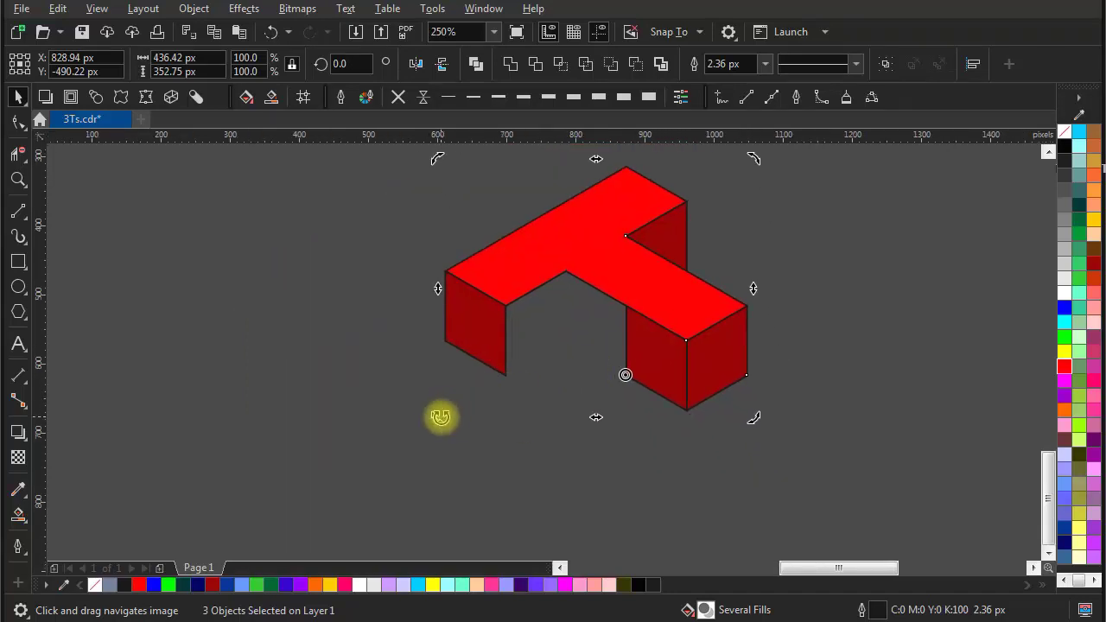
left_click_drag(441, 417, 788, 570)
right_click(788, 572)
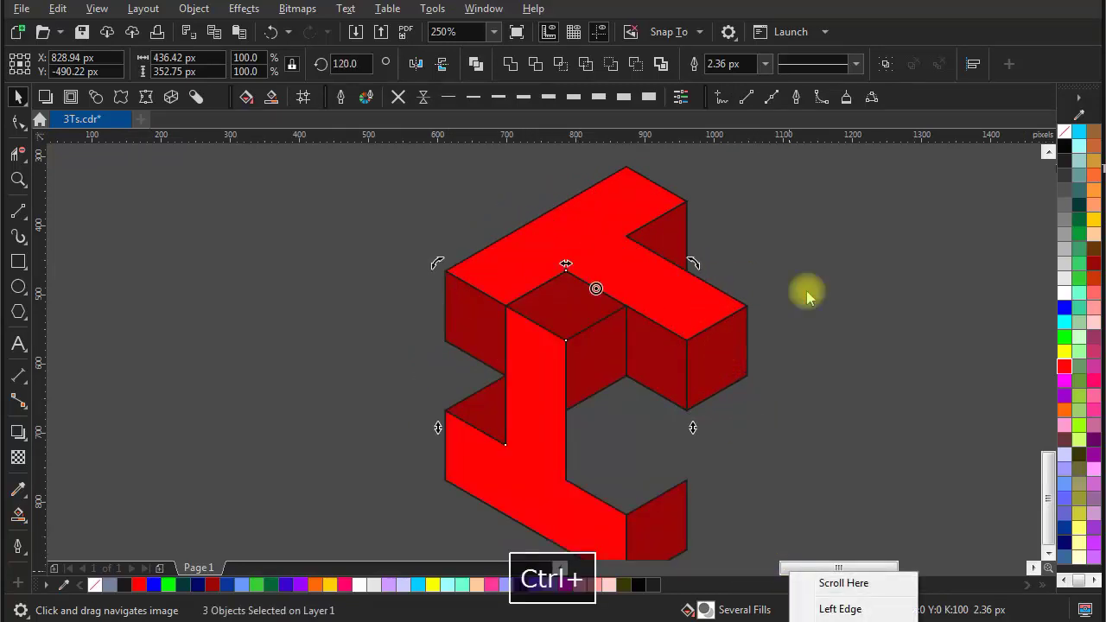
left_click(820, 336)
scroll(812, 338, "down", 1)
left_click_drag(809, 340, 596, 256)
scroll(491, 289, "up", 1)
Select the rotated T's three faces and rotate a copy another 120° about the same corner node to complete the interlocking figure
left_click(489, 227)
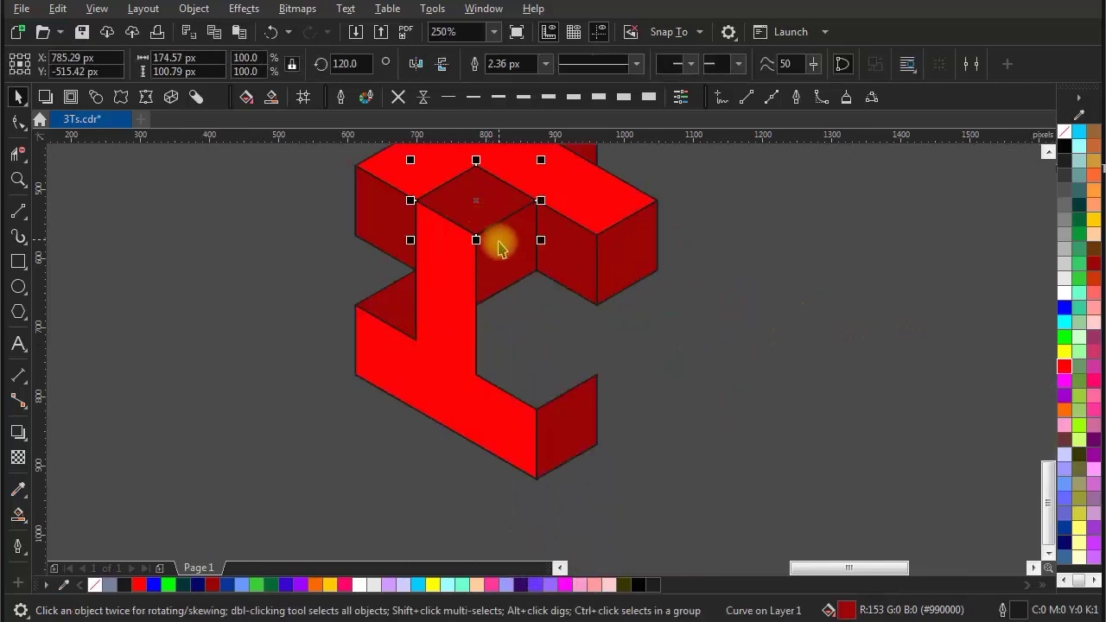
left_click(506, 275, "shift")
left_click(548, 448, "shift")
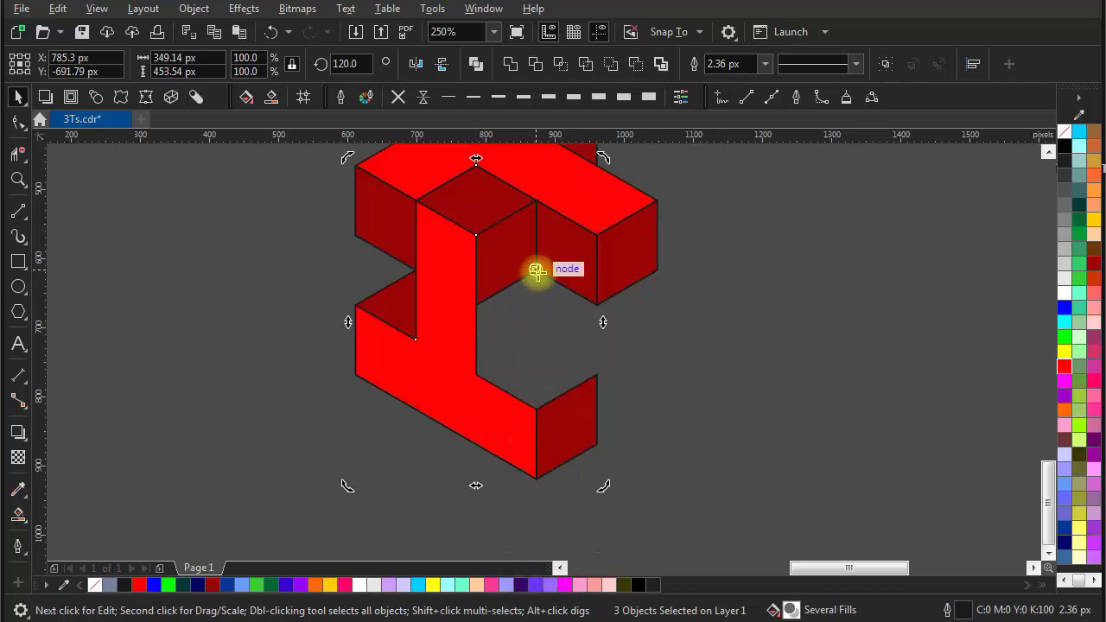
left_click_drag(622, 519, 699, 151)
right_click(699, 151)
left_click_drag(698, 359, 722, 446)
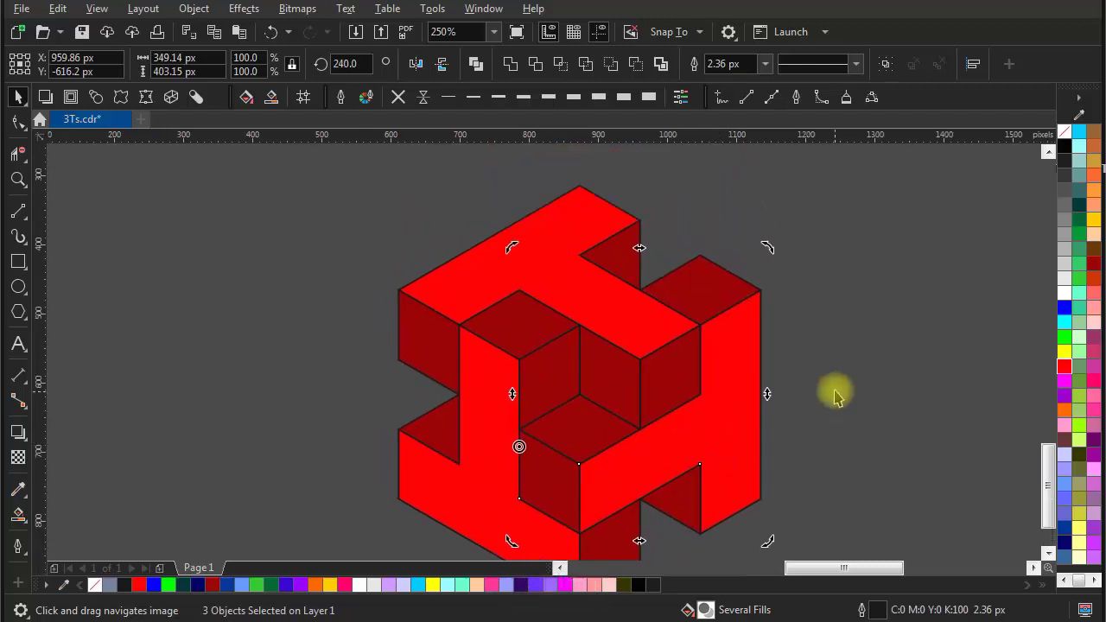
left_click(807, 378)
scroll(807, 377, "down", 2)
left_click_drag(807, 378, 765, 339)
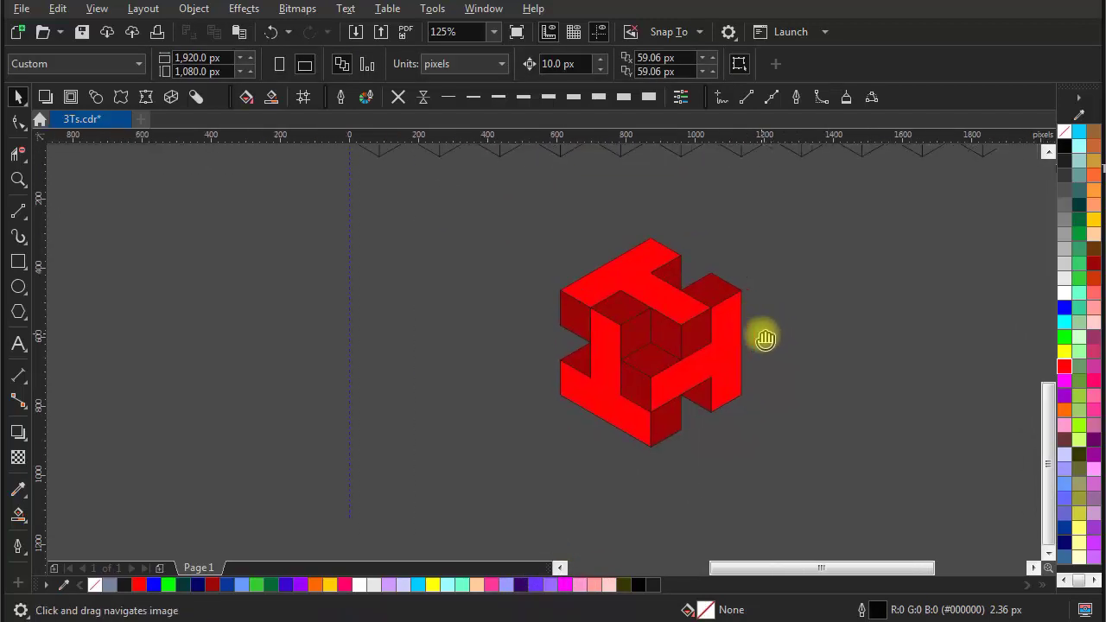
left_click(743, 398)
left_click(806, 377)
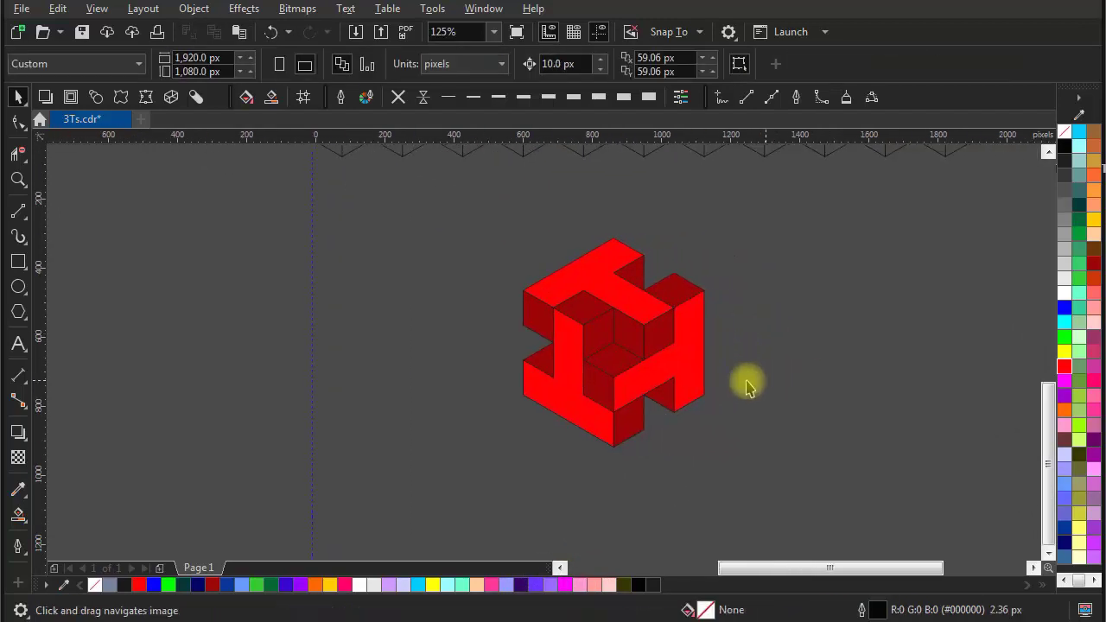
Move the seven colour swatch circles from above the page to just beside the red three-T figure below it
scroll(739, 386, "down", 1)
left_click_drag(737, 382, 654, 465)
left_click_drag(589, 318, 597, 391)
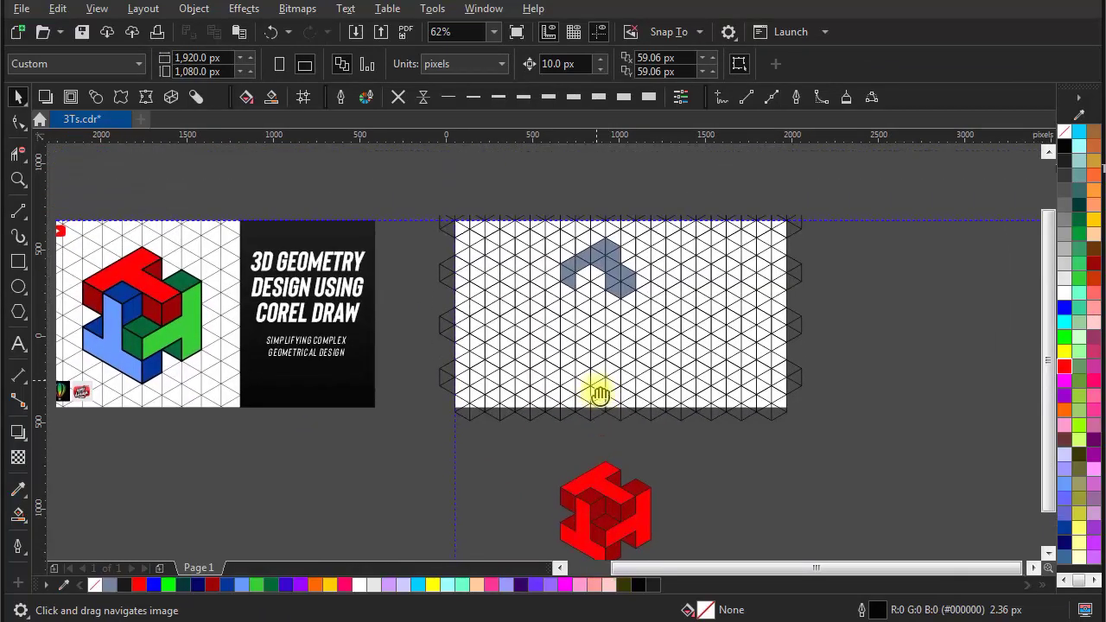
left_click_drag(579, 181, 447, 154)
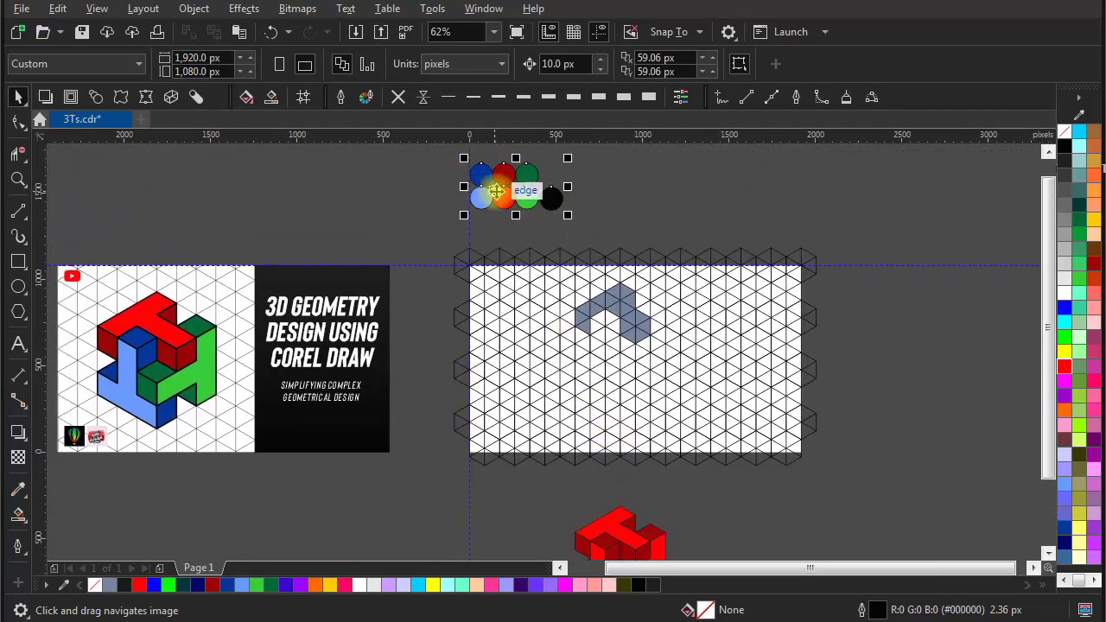
left_click_drag(664, 277, 699, 210)
left_click_drag(563, 184, 563, 230)
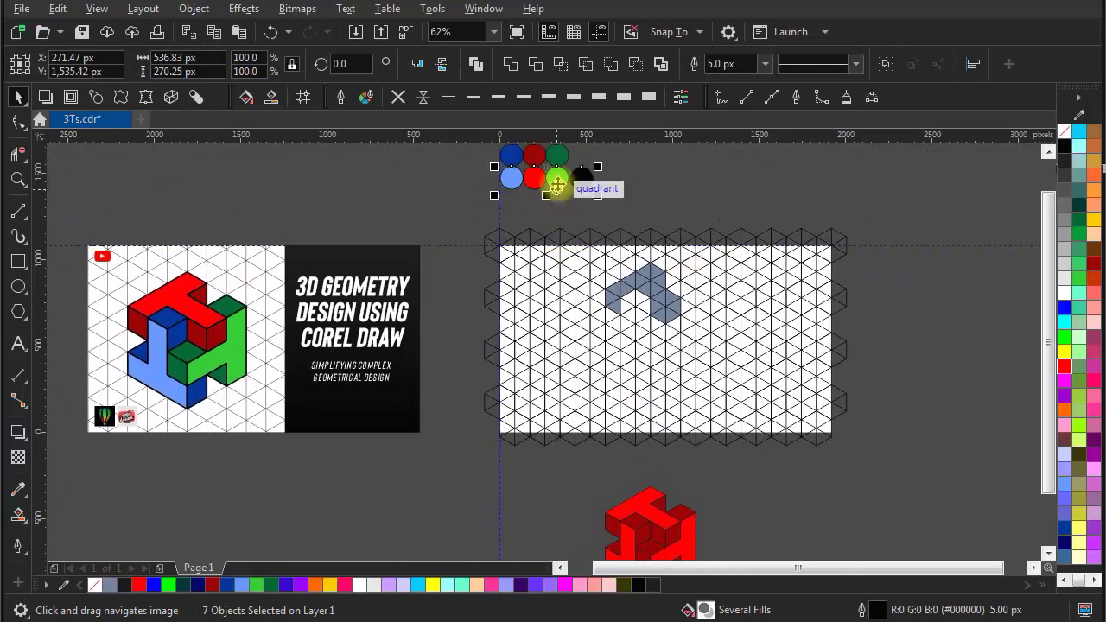
left_click_drag(556, 183, 572, 514)
scroll(642, 526, "up", 5)
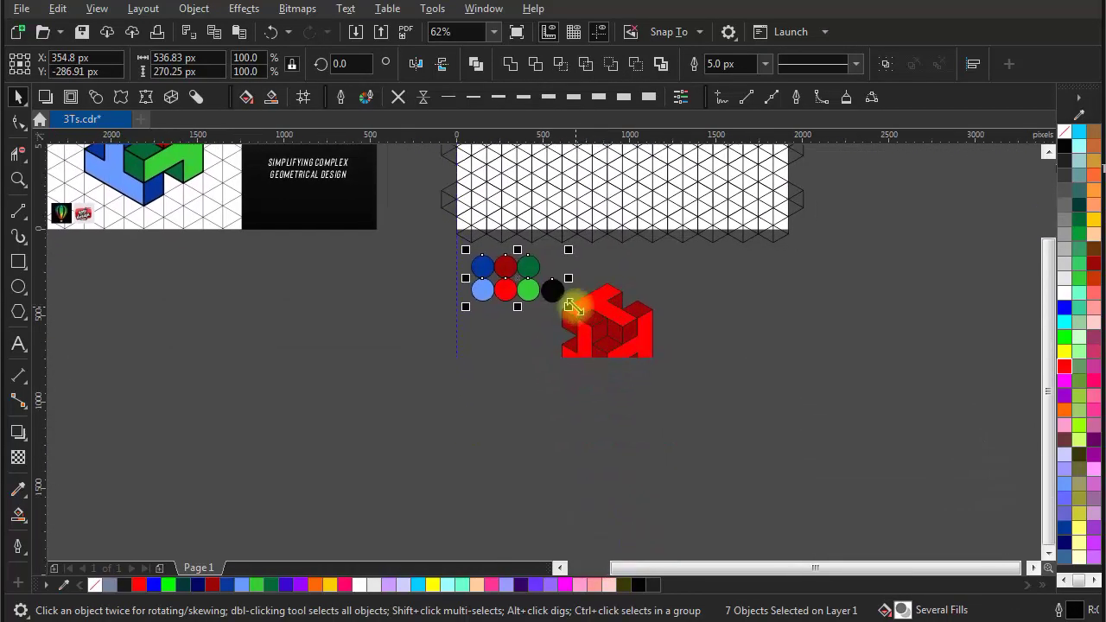
left_click_drag(605, 334, 717, 390)
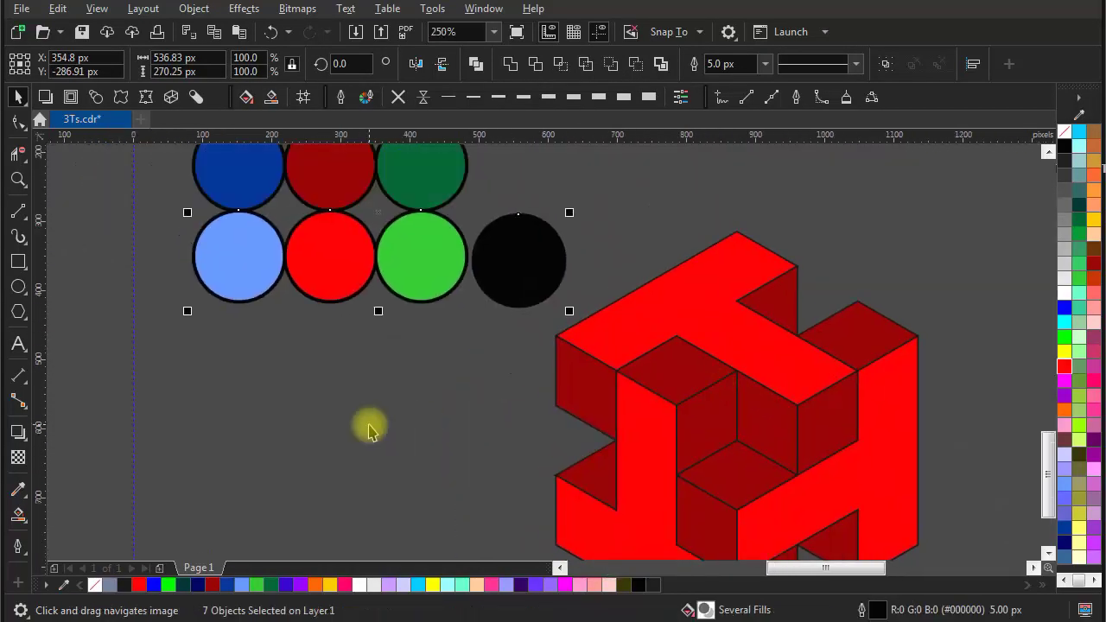
left_click(522, 406)
Sample the light green swatch and apply it to the side faces of the lower-left T
left_click_drag(517, 396, 451, 307)
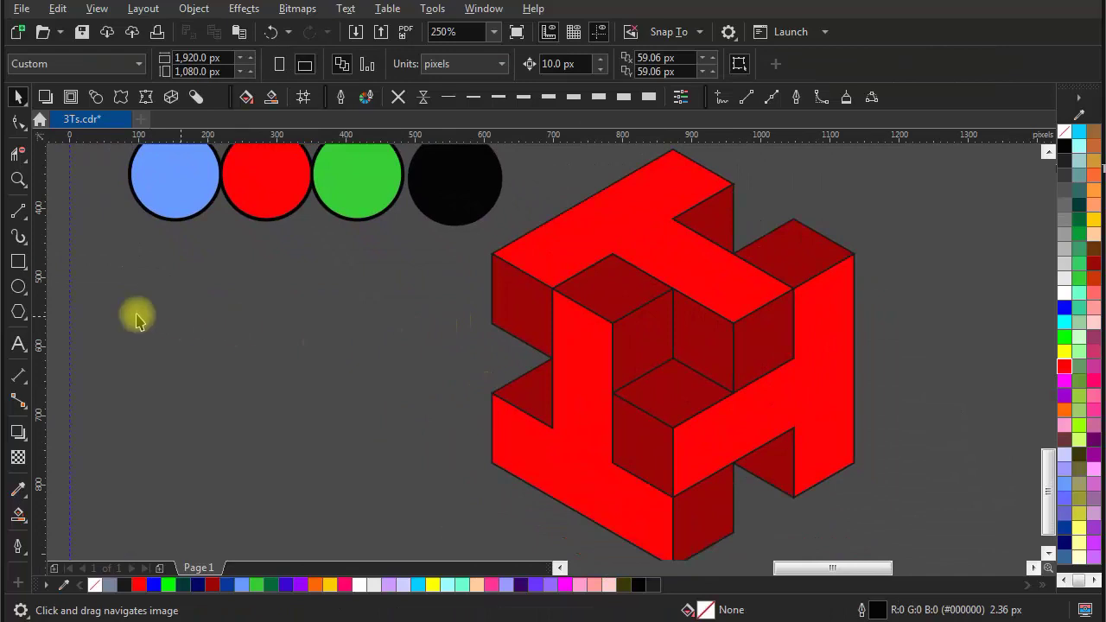
left_click(17, 490)
left_click(358, 178)
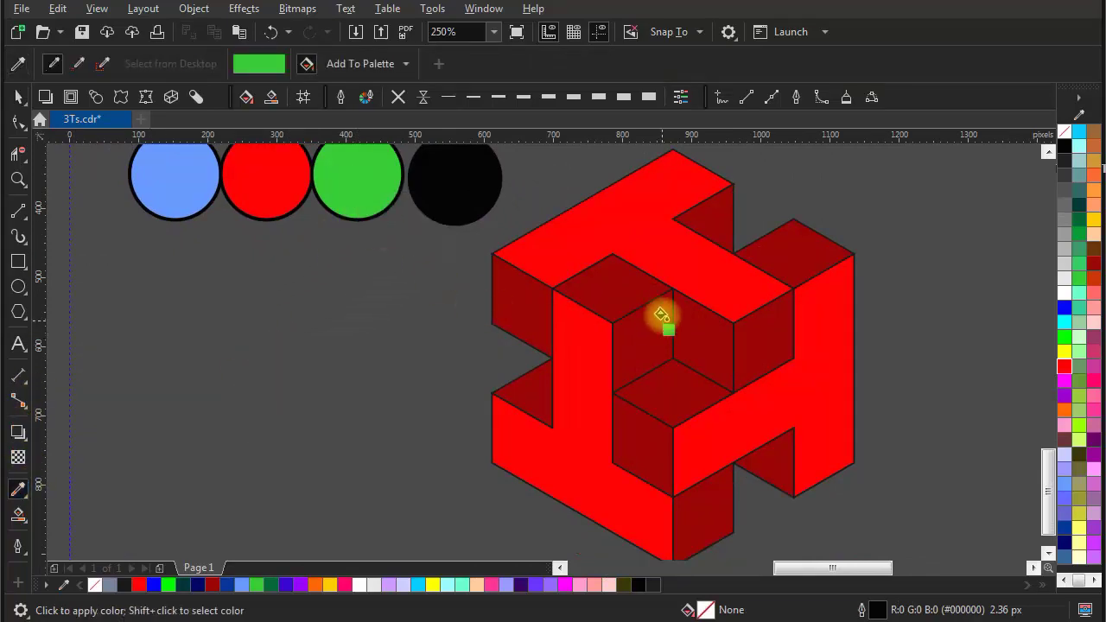
left_click(620, 293)
left_click(619, 350)
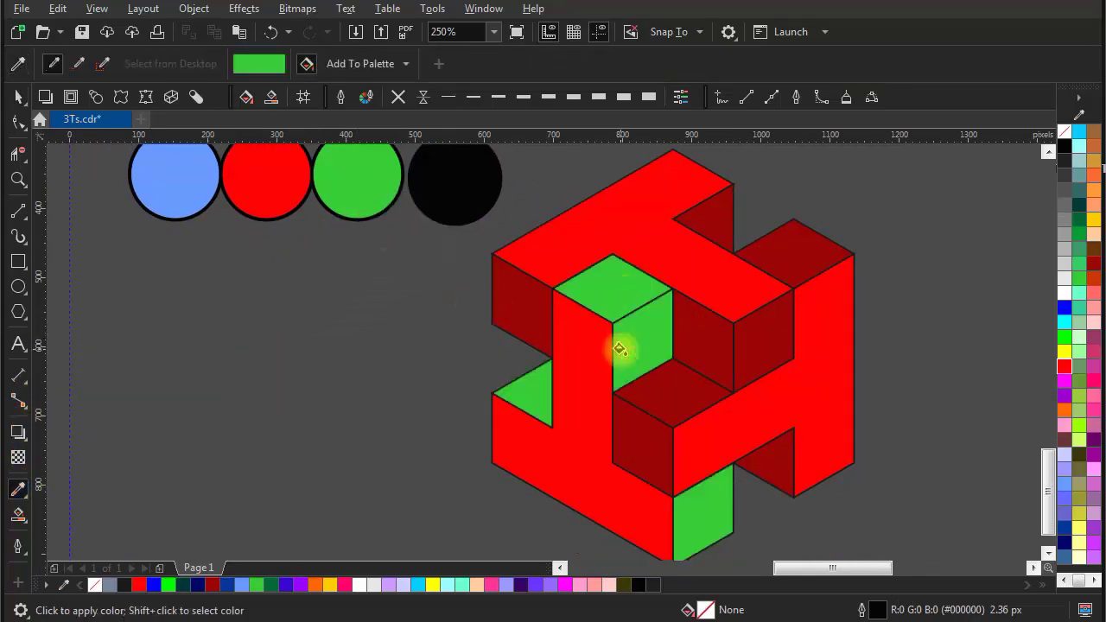
scroll(564, 398, "down", 2)
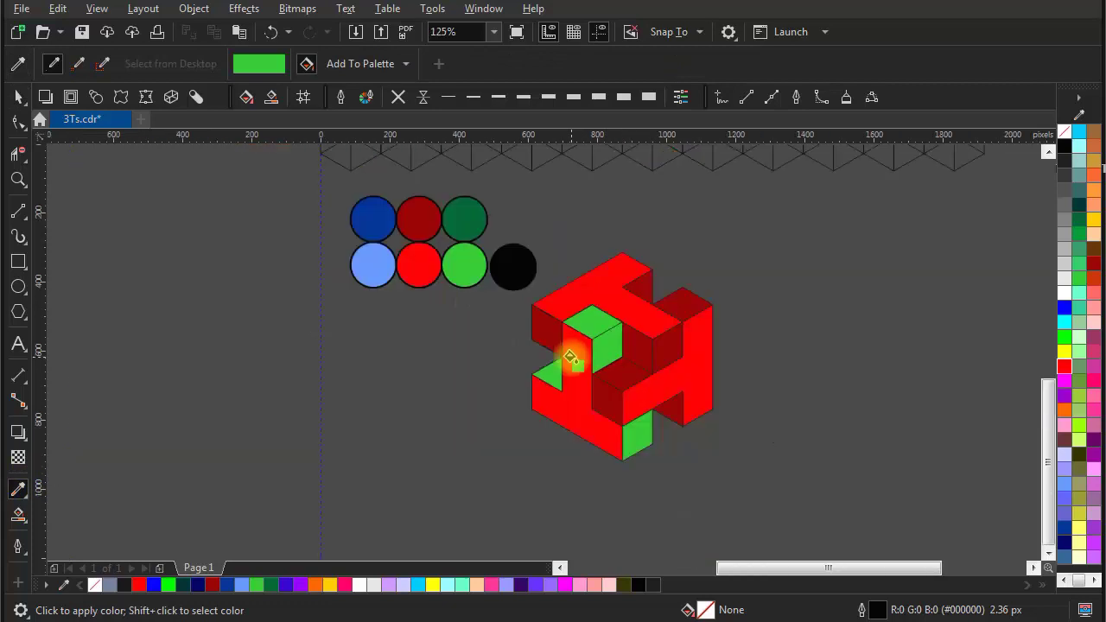
Sample the dark green swatch and apply it to the front face of the lower-left T
left_click(19, 490)
left_click(458, 241)
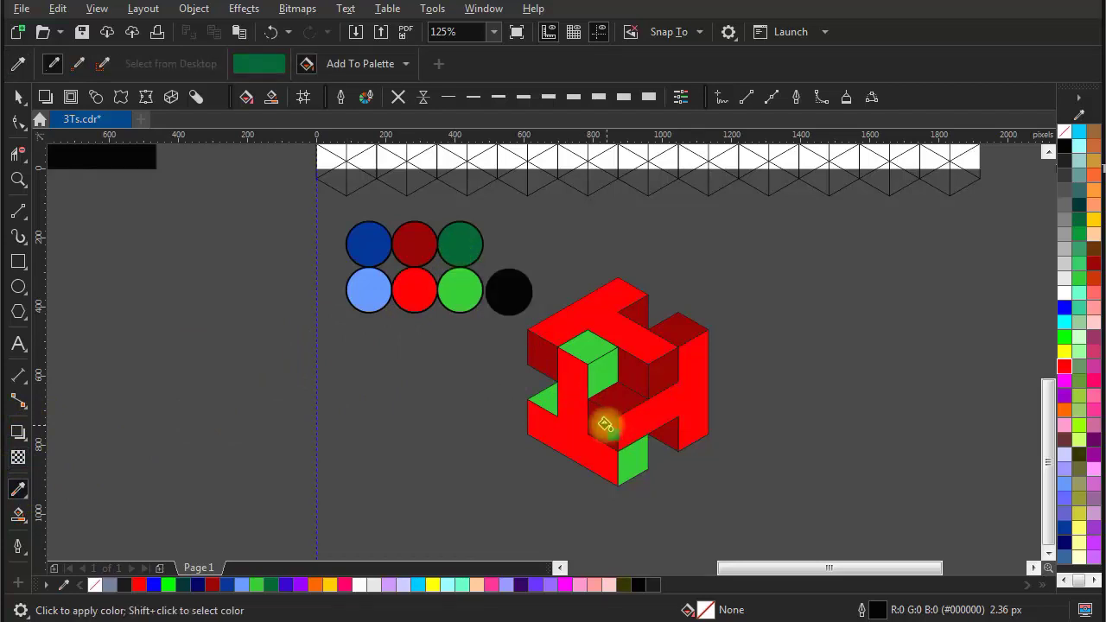
scroll(605, 424, "up", 2)
left_click(562, 393)
scroll(566, 431, "down", 2)
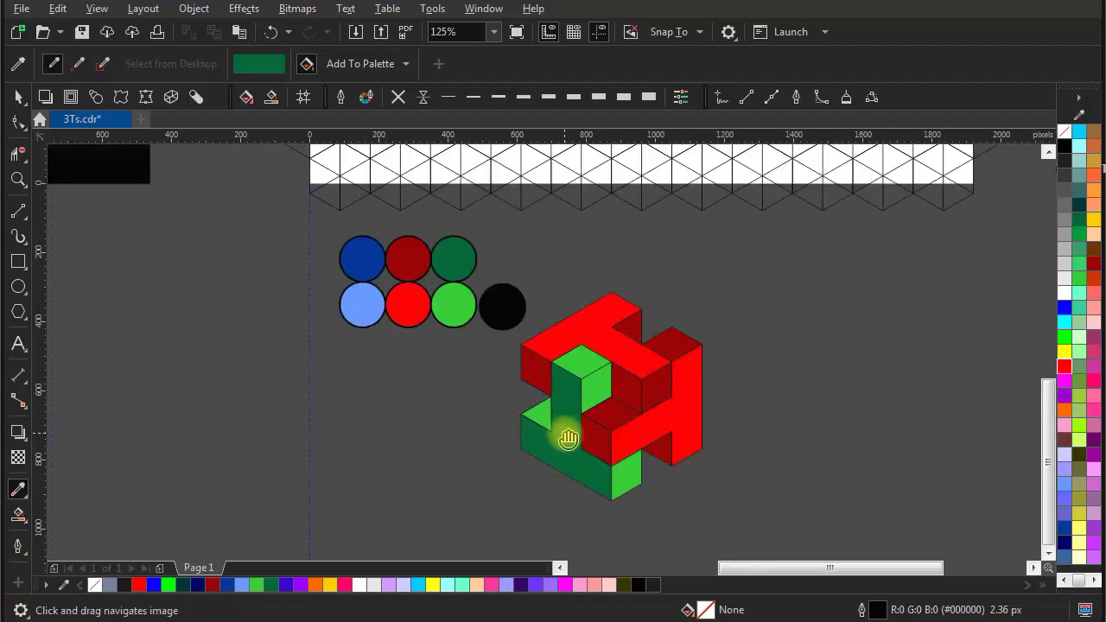
Sample the light blue swatch and apply it to the front face of the right-hand T
left_click(19, 459)
left_click(18, 490)
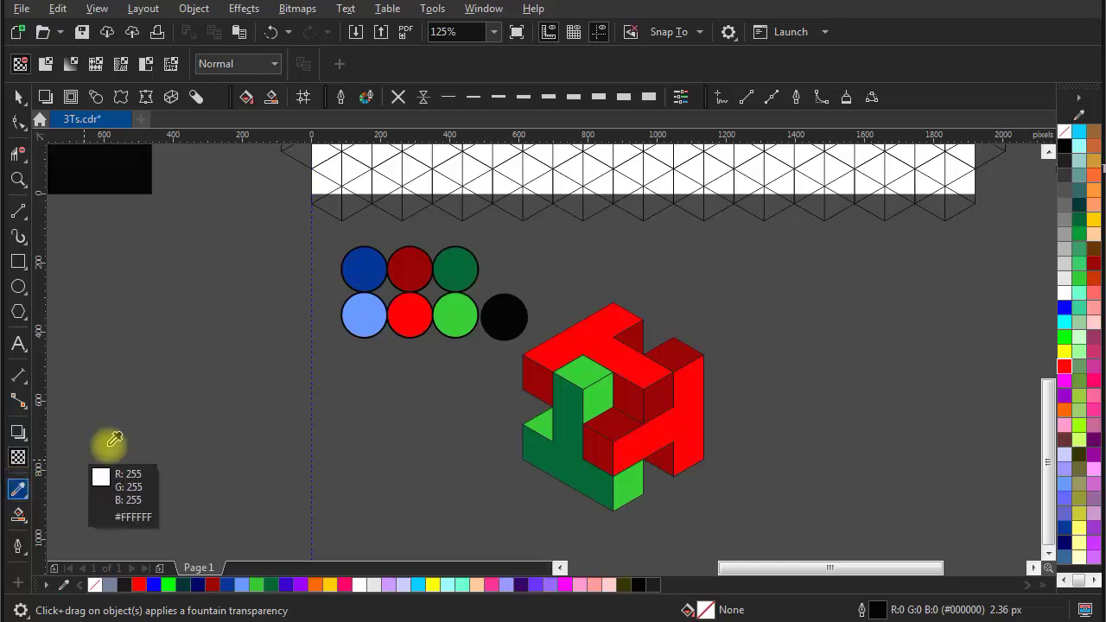
left_click(370, 309)
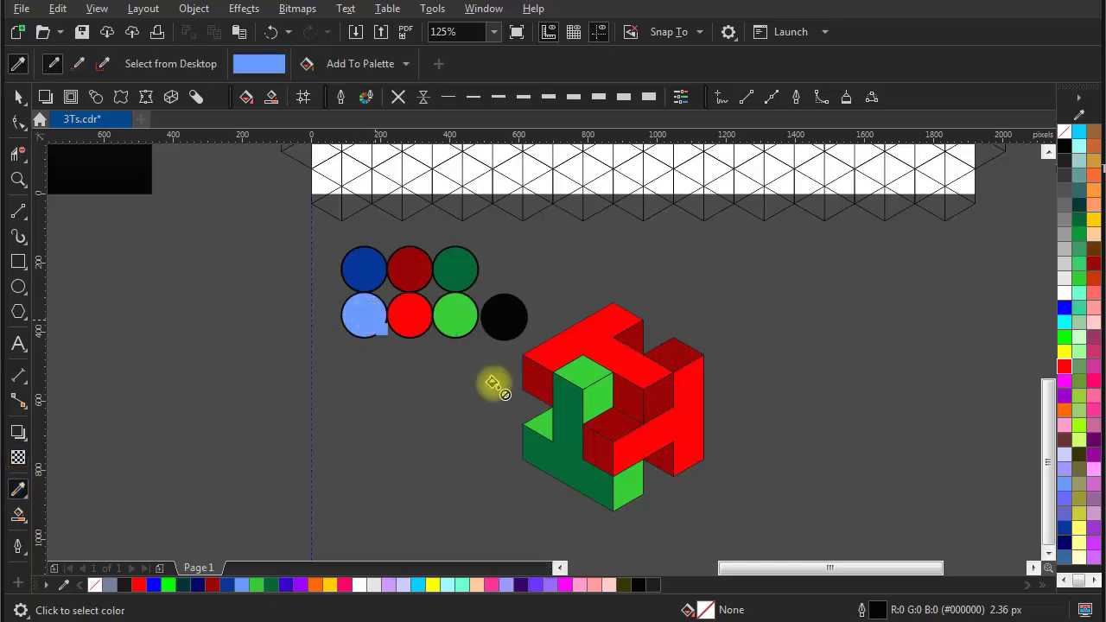
left_click(687, 423)
Sample the dark blue swatch and apply it to all the side faces of the right-hand T
left_click(18, 459)
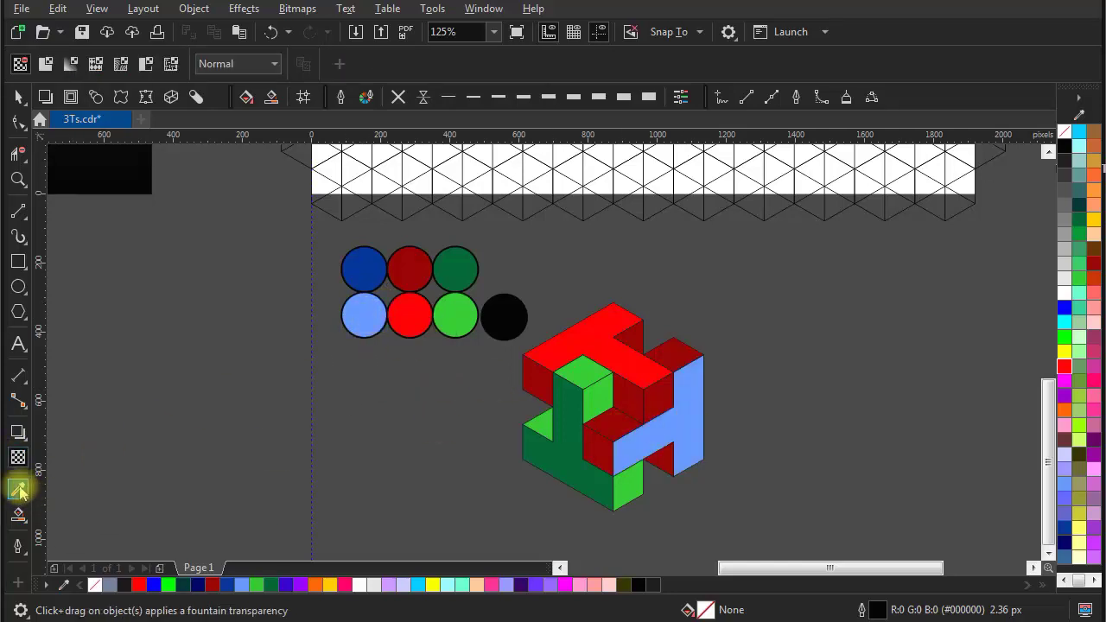
left_click(18, 489)
left_click(364, 273)
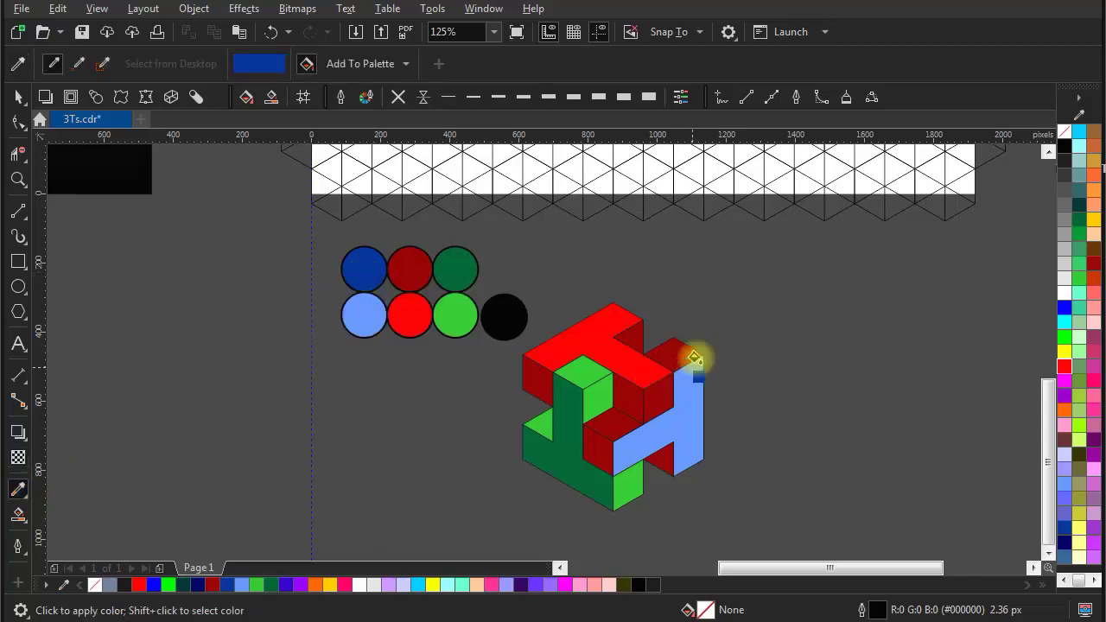
scroll(614, 450, "up", 2)
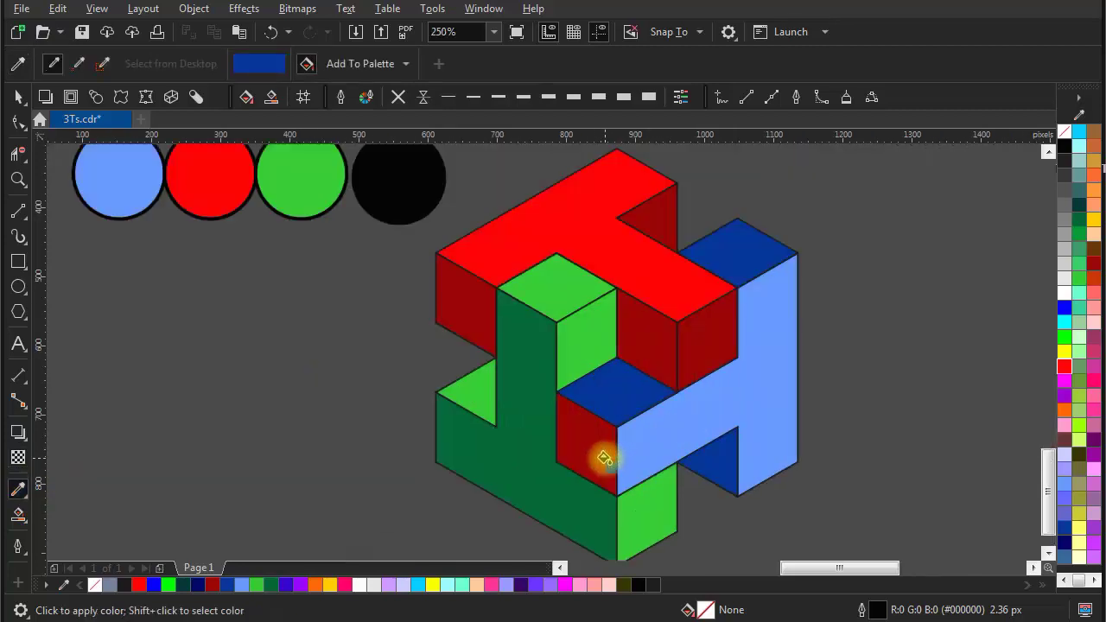
scroll(670, 405, "down", 2)
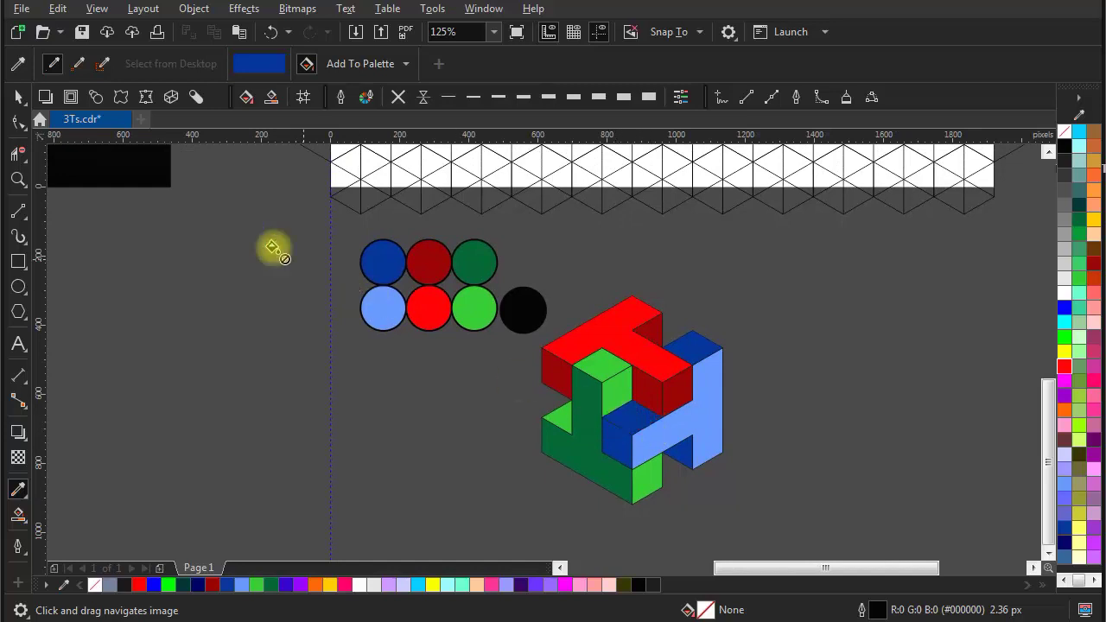
Move the seven colour swatch circles clear of the three-T design, to its right
left_click(19, 99)
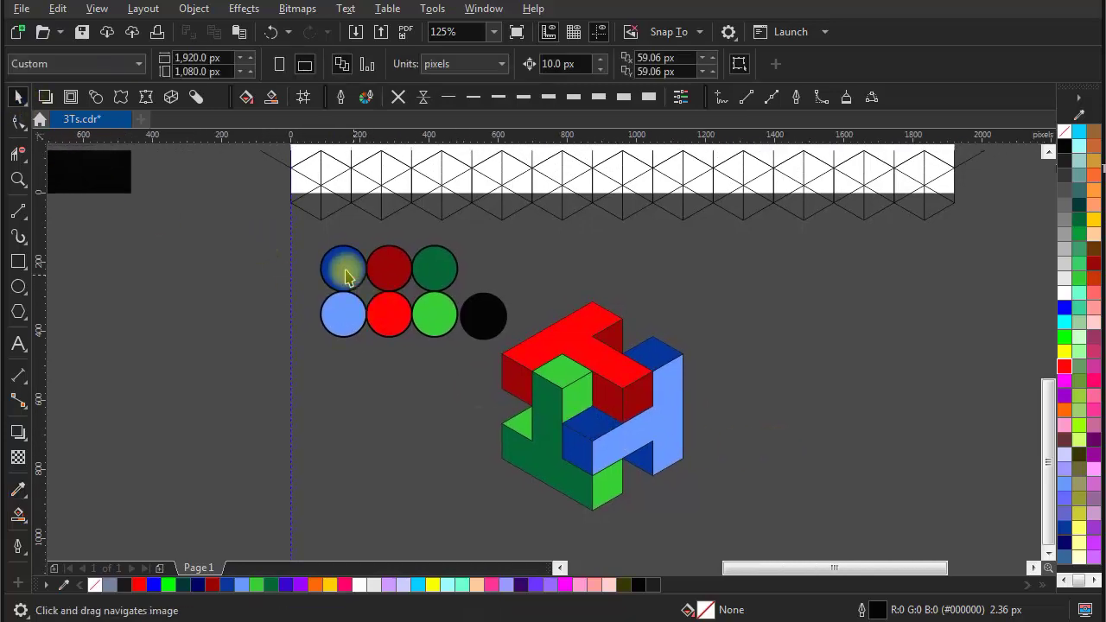
left_click_drag(545, 360, 545, 359)
left_click_drag(434, 314, 905, 353)
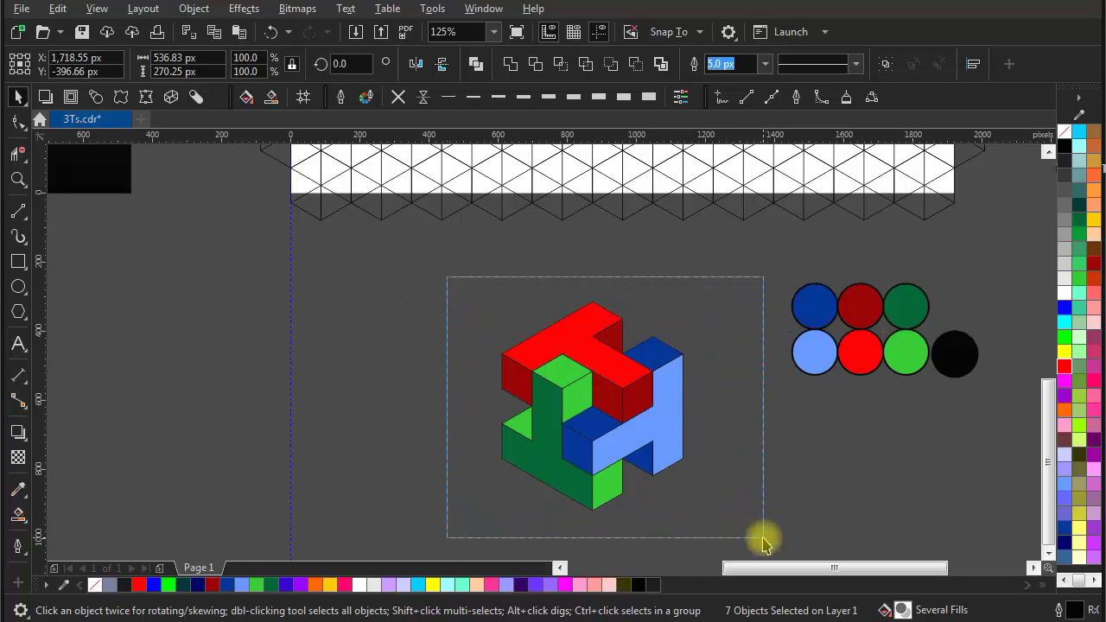
Select all the faces of the three interlocking Ts below the page and group them
left_click_drag(763, 537, 763, 537)
left_click_drag(689, 197, 681, 387)
scroll(689, 339, "down", 1)
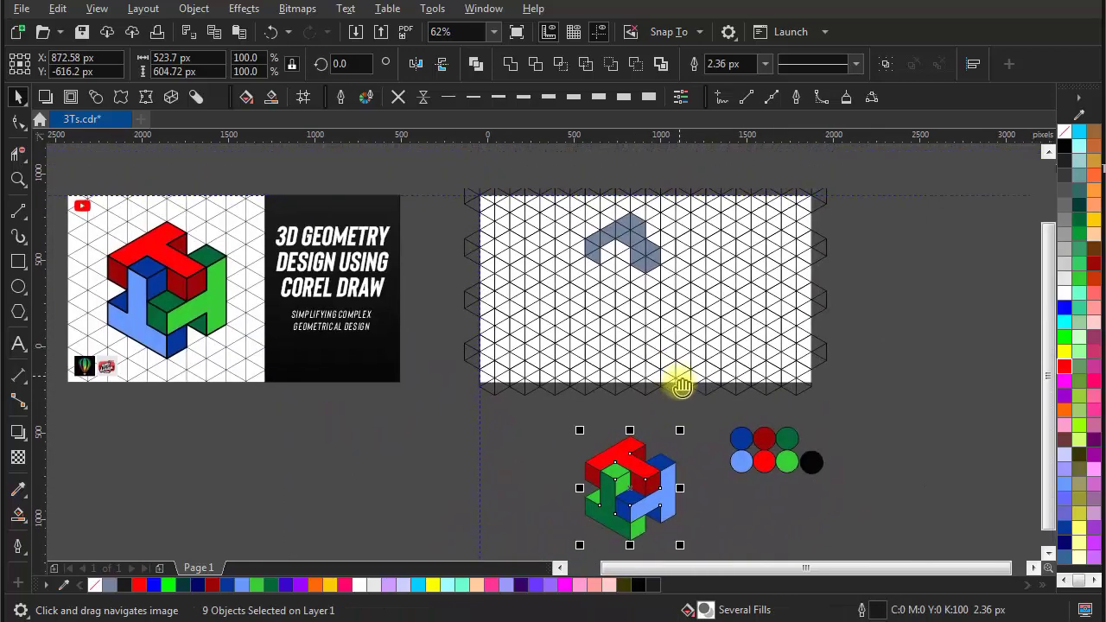
scroll(637, 230, "up", 3)
left_click_drag(692, 294, 607, 119)
scroll(619, 472, "down", 1)
left_click_drag(619, 472, 611, 385)
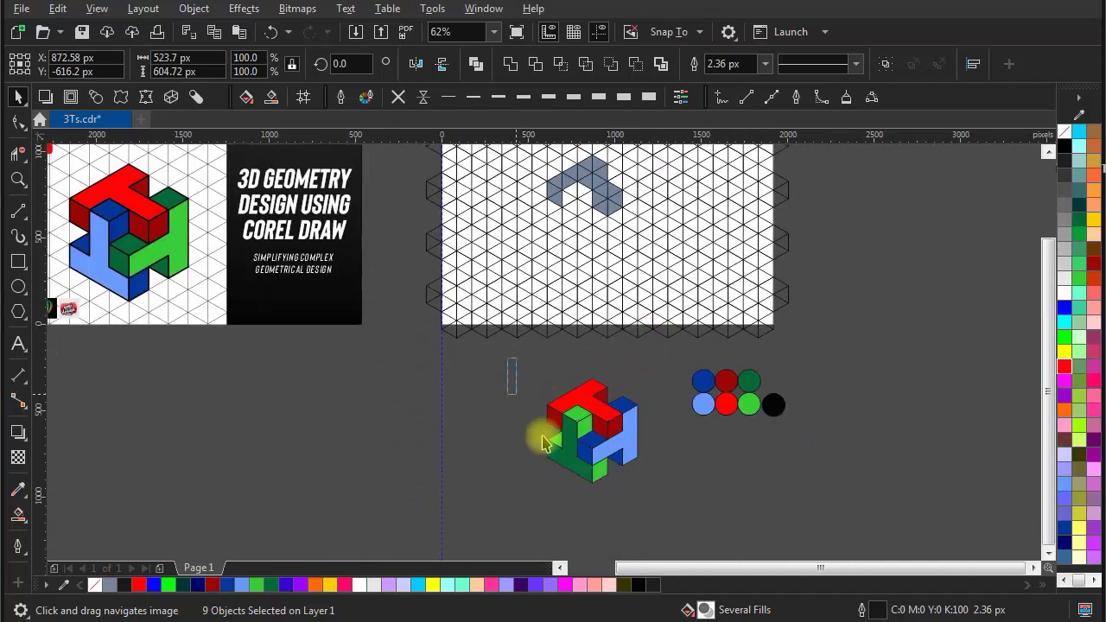
key("ctrl+g")
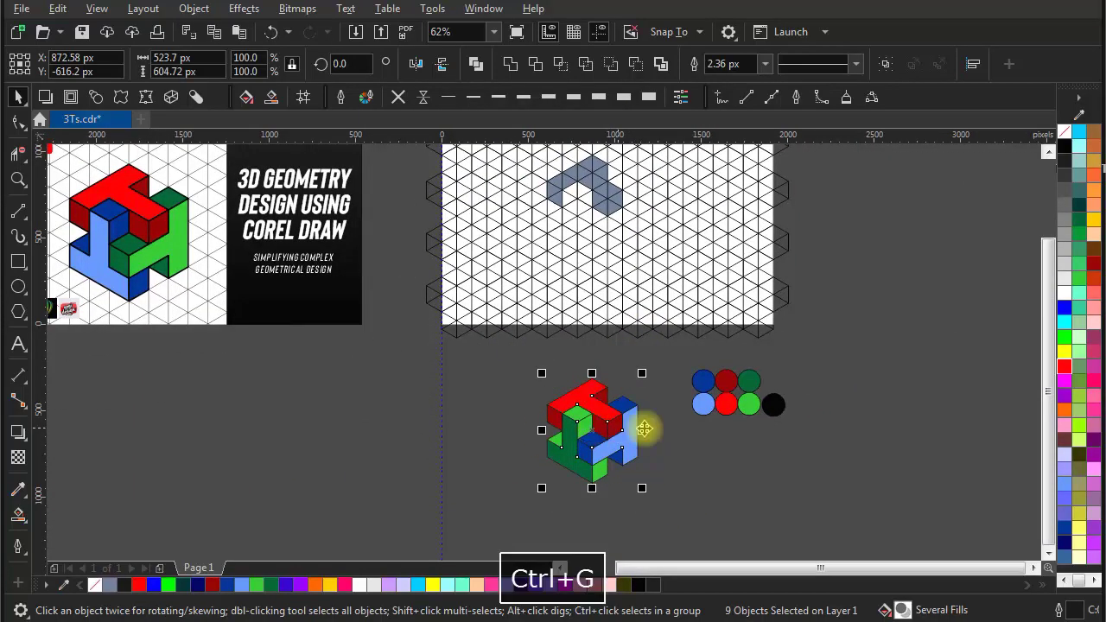
Move the grouped three-T design onto the lower-right part of the page and send it behind the isometric grid lines
scroll(617, 501, "up", 1)
left_click_drag(591, 480, 642, 314)
scroll(667, 318, "up", 5)
scroll(655, 315, "down", 2)
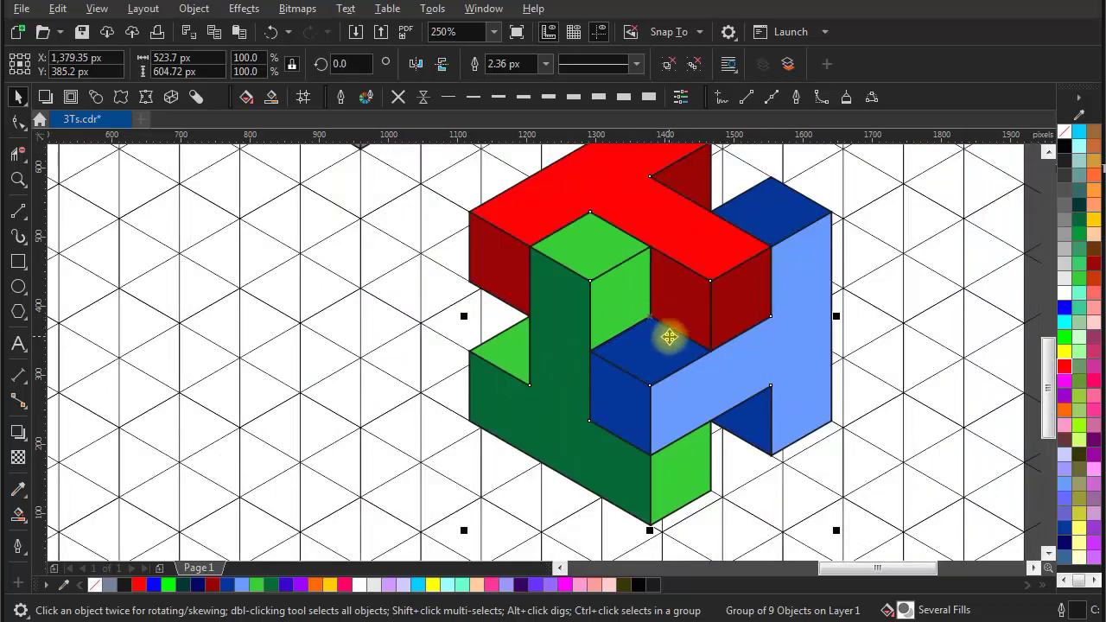
key("ctrl+Page_Down")
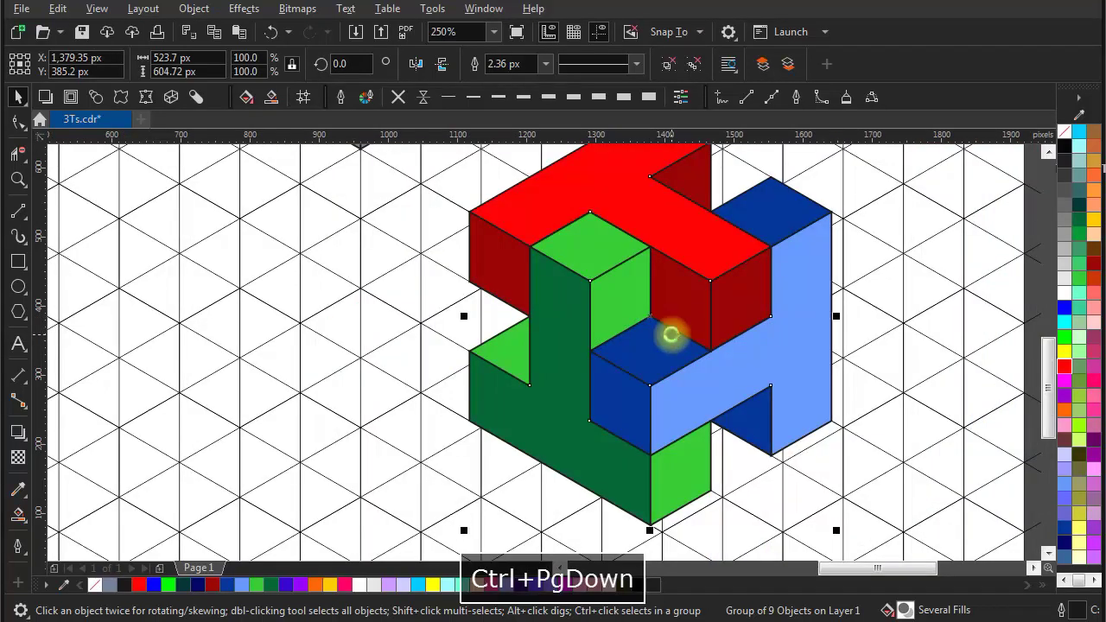
key("ctrl+End")
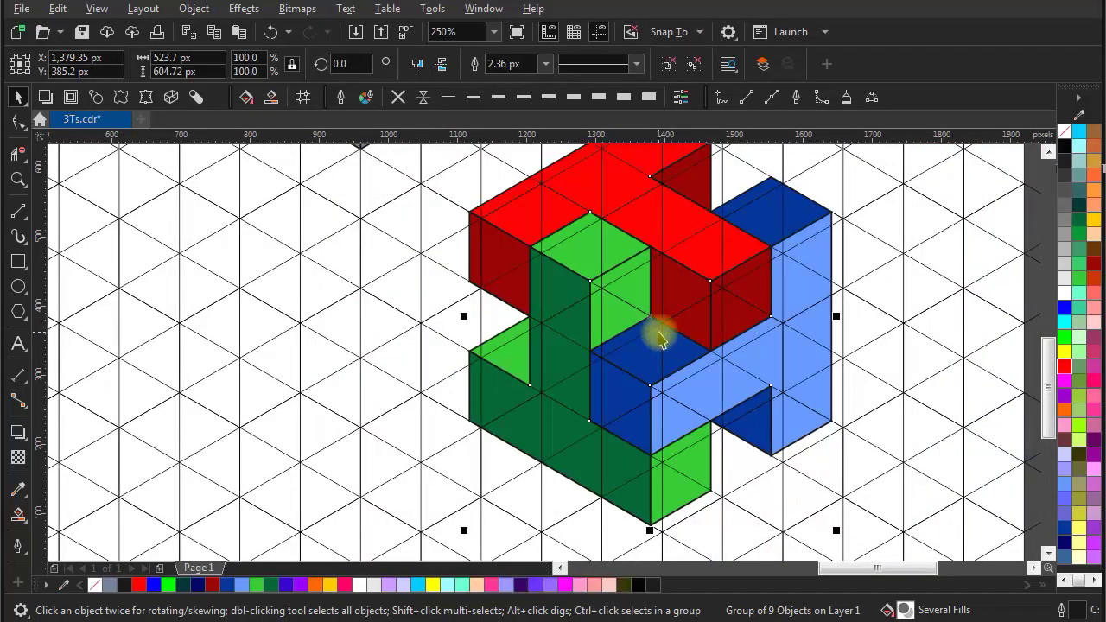
Snap the three-T group to the isometric grid so its edges line up with the grid lines, and deselect it
scroll(649, 326, "up", 2)
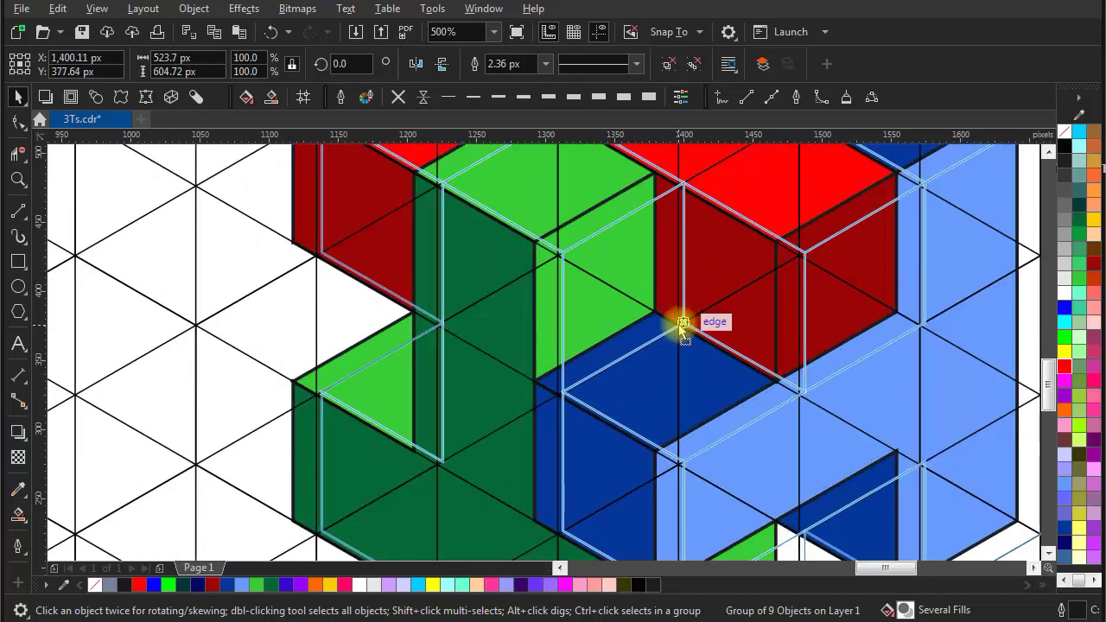
scroll(672, 320, "down", 2)
scroll(677, 324, "down", 1)
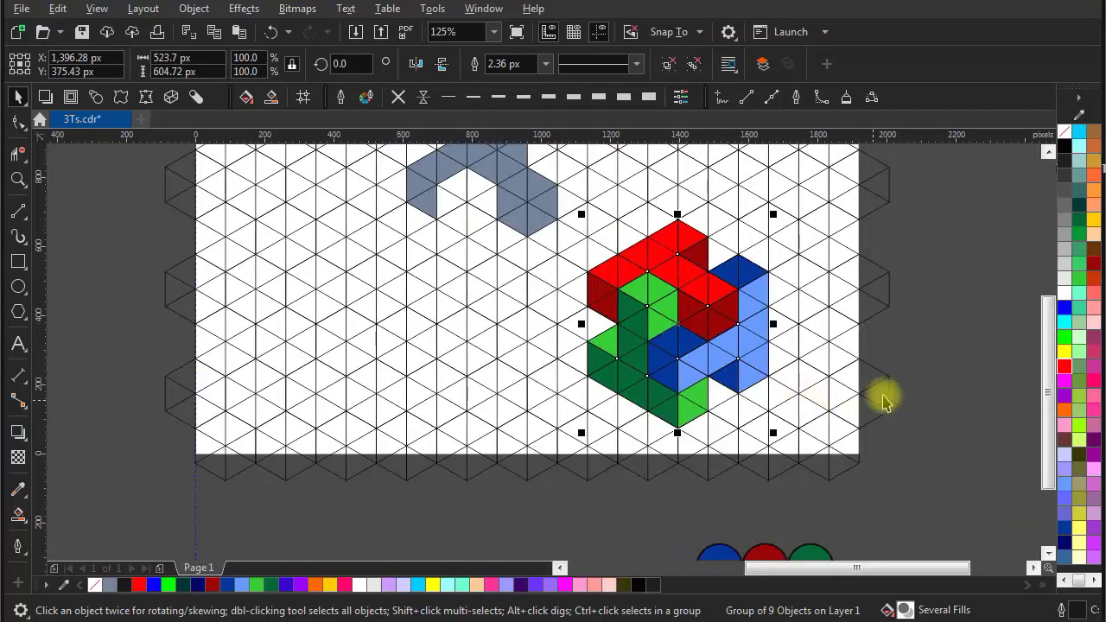
left_click_drag(905, 354, 858, 406)
left_click(842, 393)
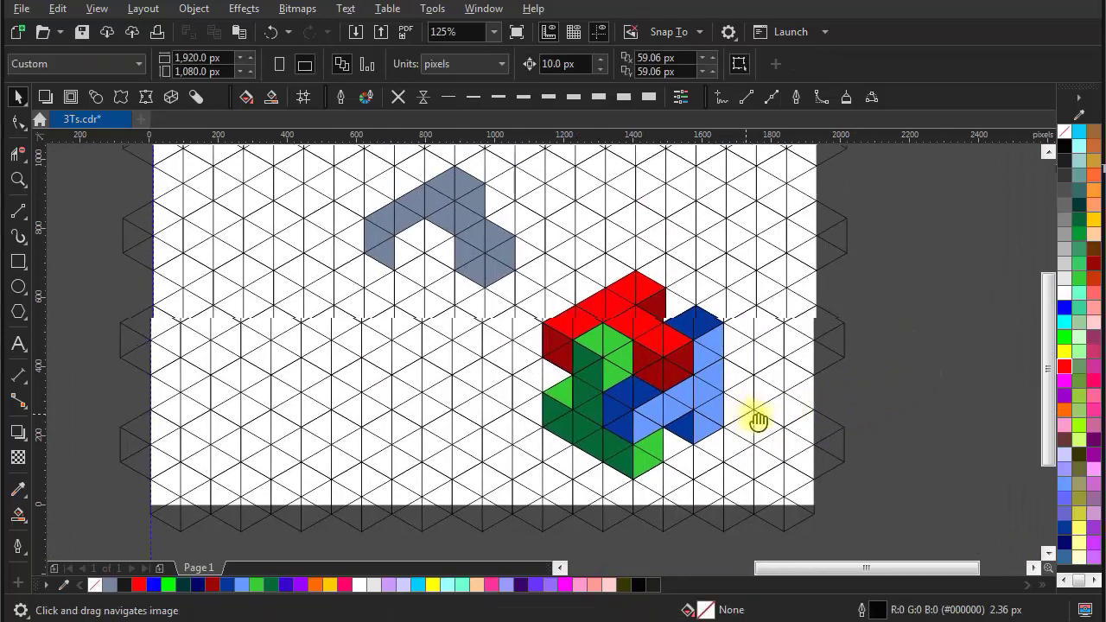
Examine how the coloured three-T design fits the isometric grid beside the leftover gray shape
left_click_drag(757, 422, 782, 428)
left_click(681, 378)
left_click_drag(616, 358, 634, 381)
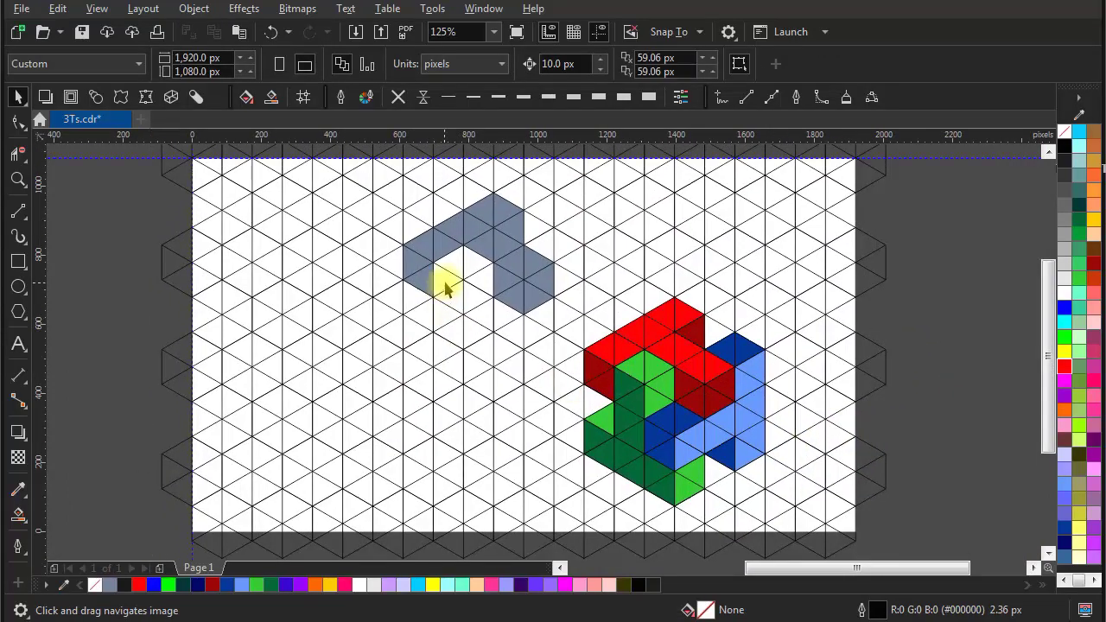
left_click_drag(735, 436, 718, 457)
left_click_drag(883, 451, 904, 430)
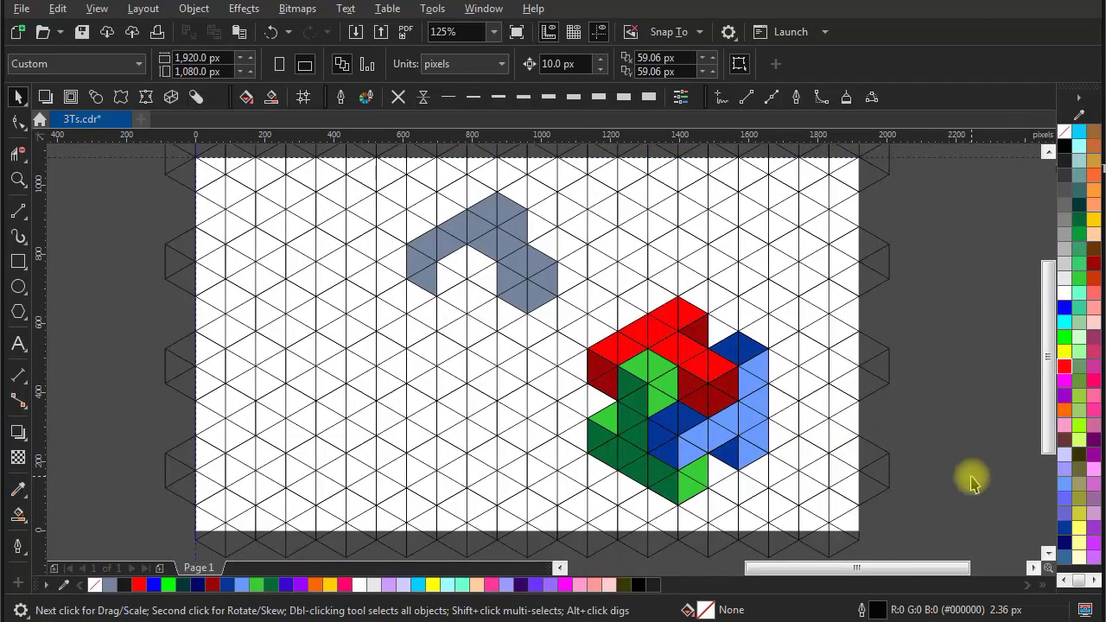
left_click_drag(783, 421, 733, 364)
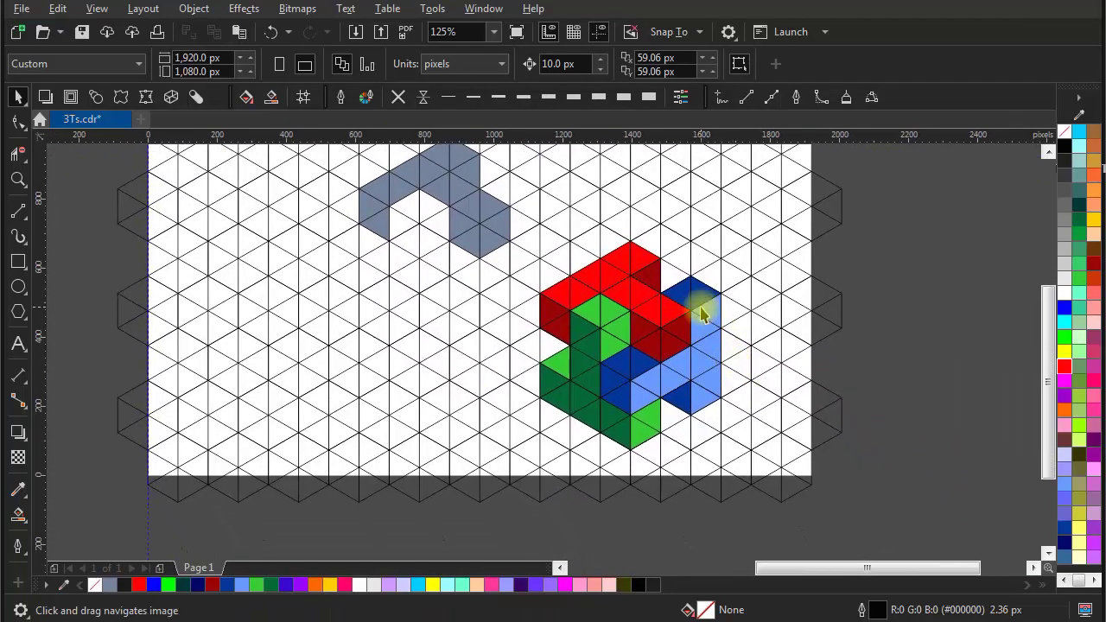
scroll(704, 312, "up", 1)
left_click_drag(664, 404, 704, 424)
scroll(684, 383, "down", 1)
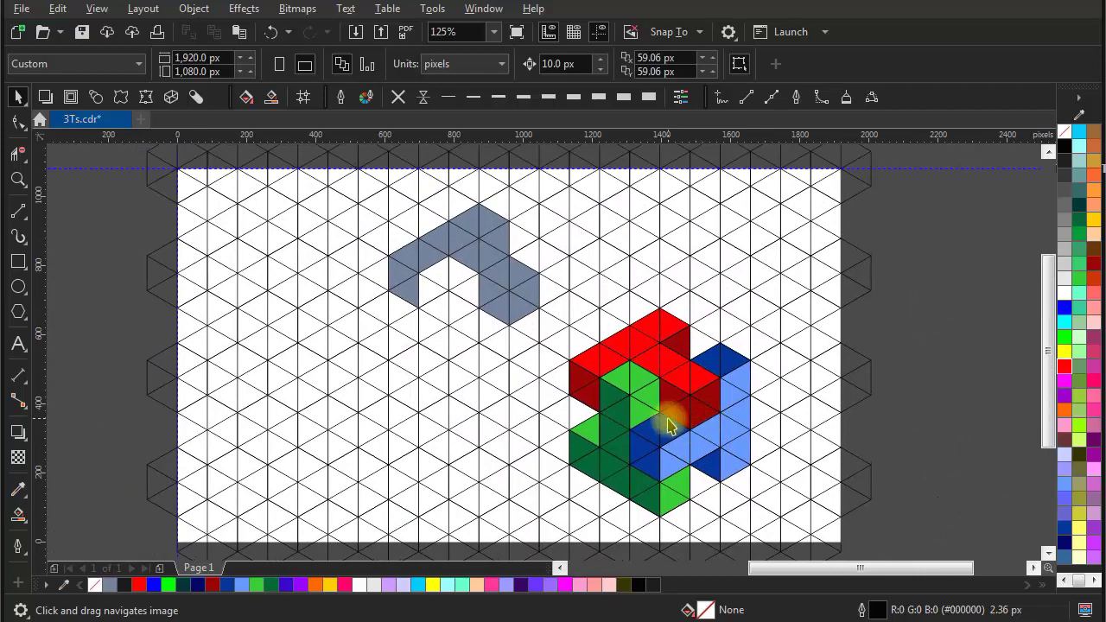
Delete all the gray triangles of the leftover T shape in the upper part of the page
left_click(406, 299)
key("Delete")
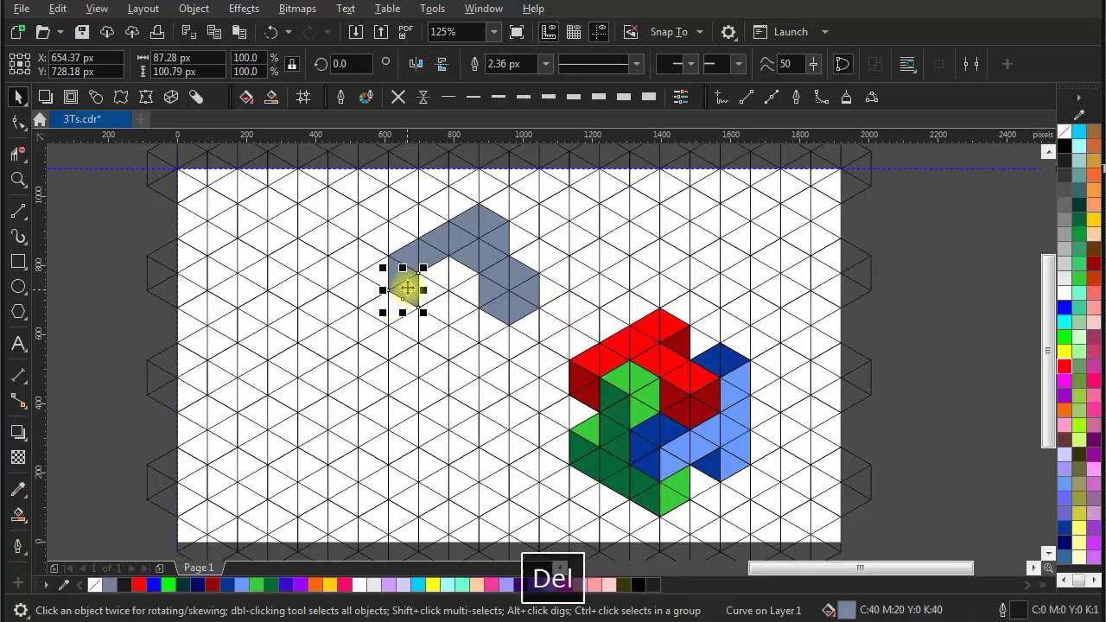
left_click(429, 253)
key("Delete")
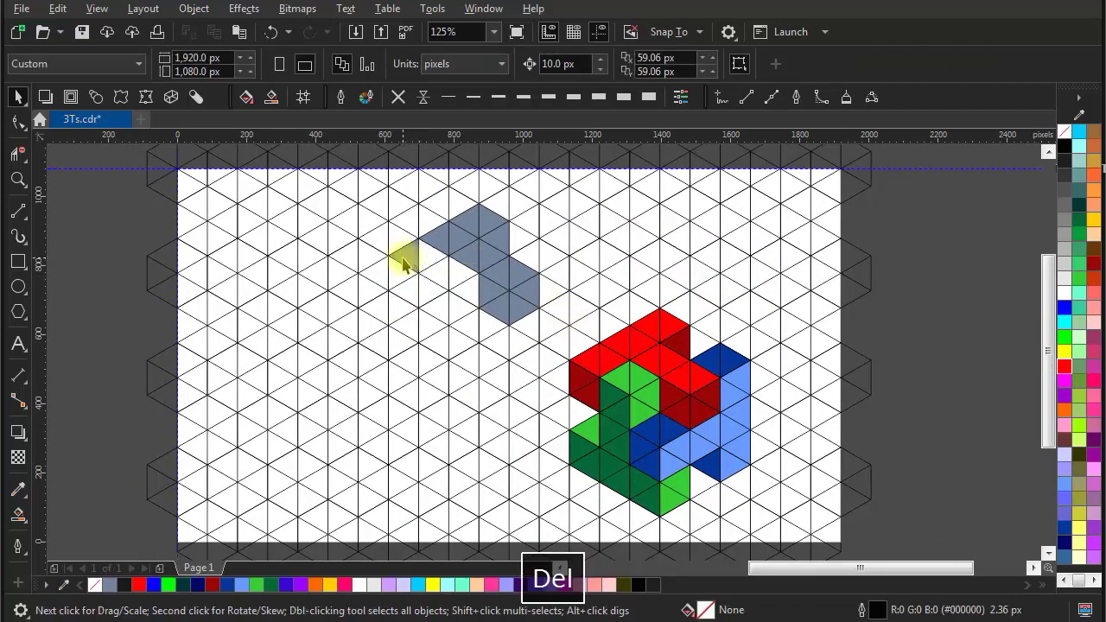
left_click(403, 256)
key("Delete")
left_click(437, 247)
key("Delete")
left_click(454, 239)
key("Delete")
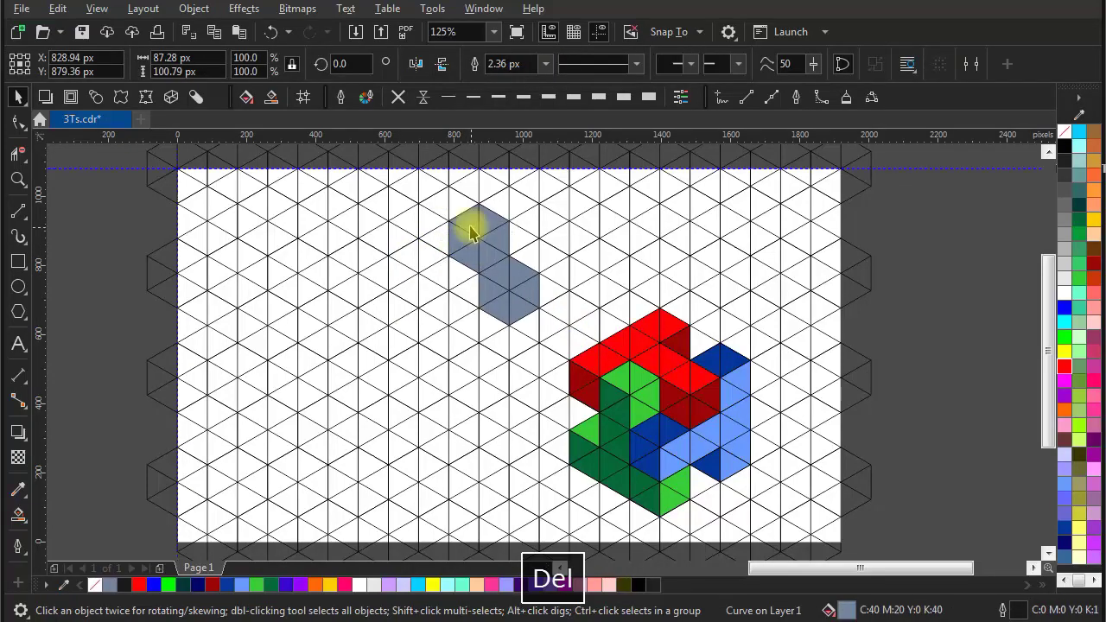
left_click(475, 223)
key("Delete")
left_click(487, 223)
key("Delete")
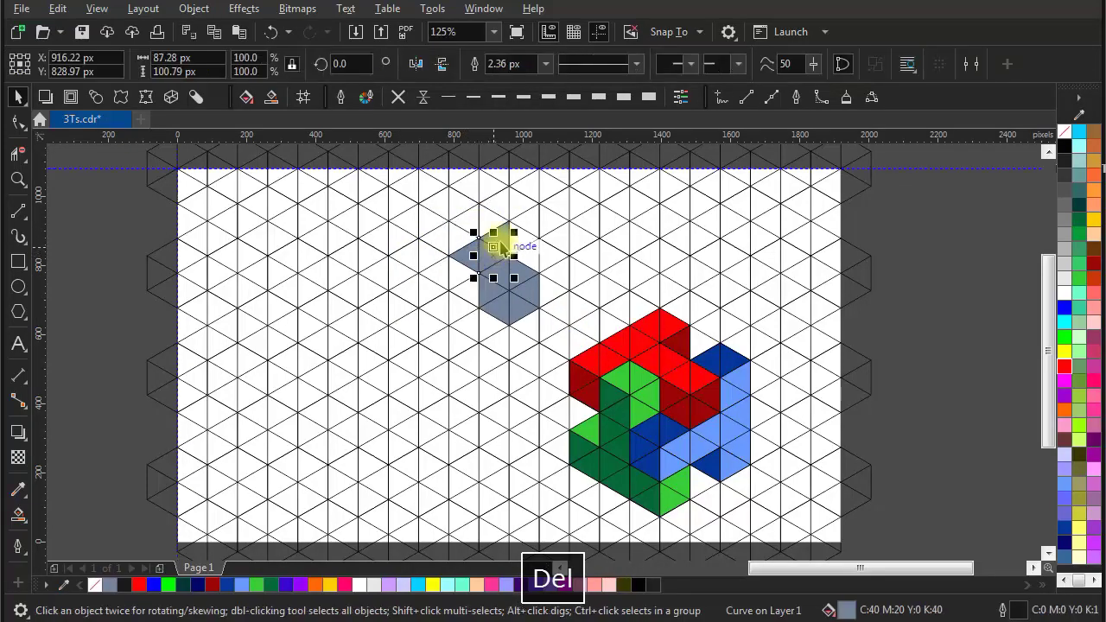
key("Delete")
left_click(494, 273)
key("Delete")
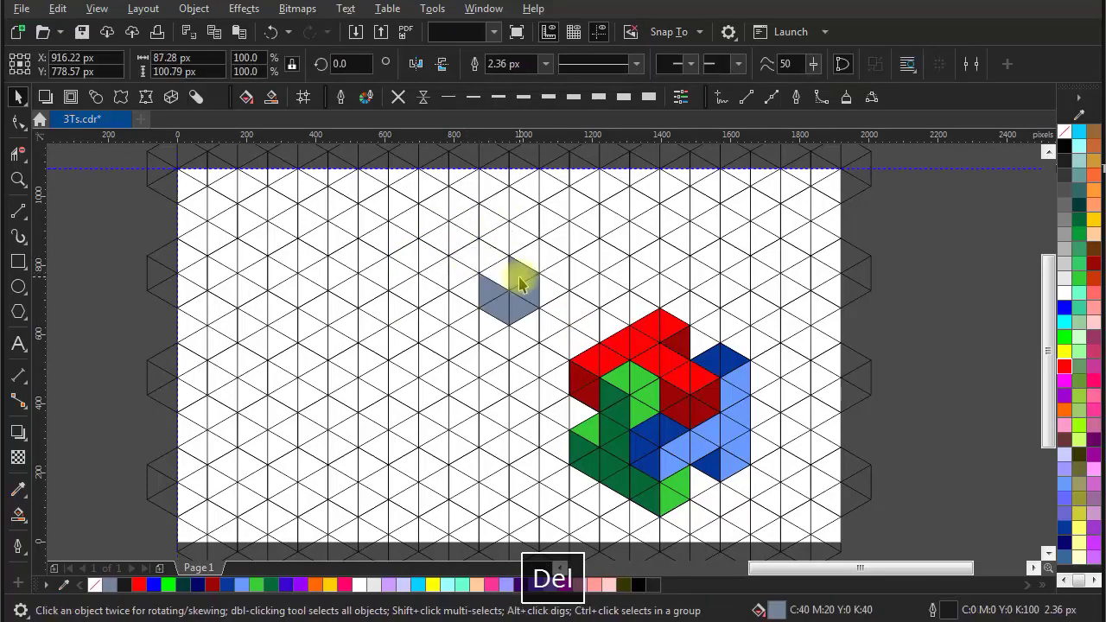
left_click(521, 279)
key("Delete")
left_click(527, 292)
key("Delete")
left_click(516, 309)
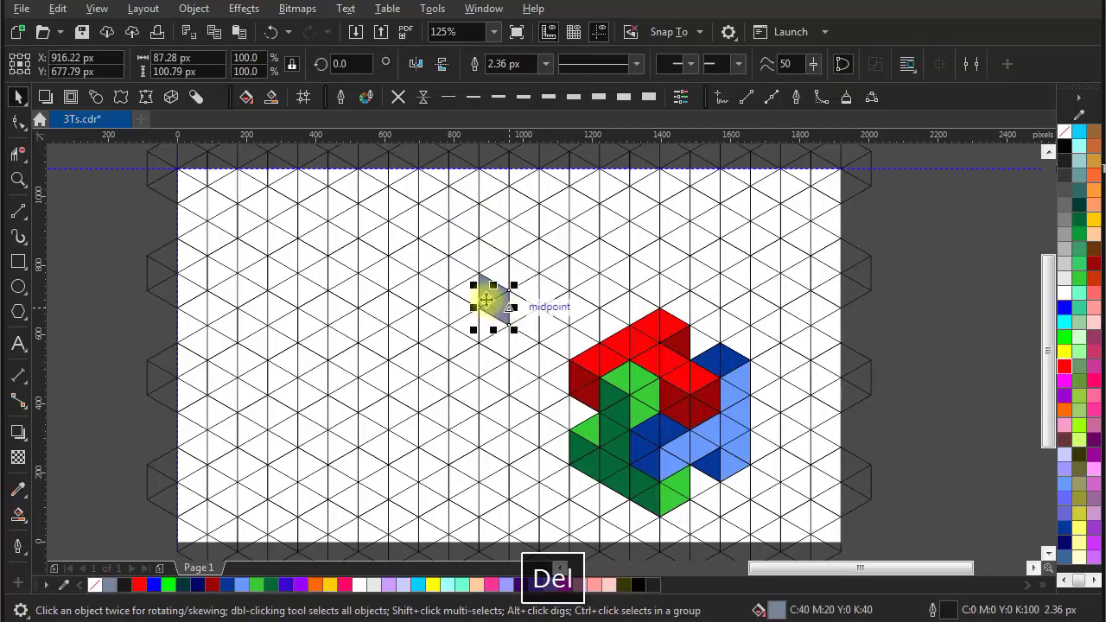
key("Delete")
Inspect the grid pieces lying over the centre of the three-T design and how they match its edges
key("h")
left_click_drag(543, 334, 550, 303)
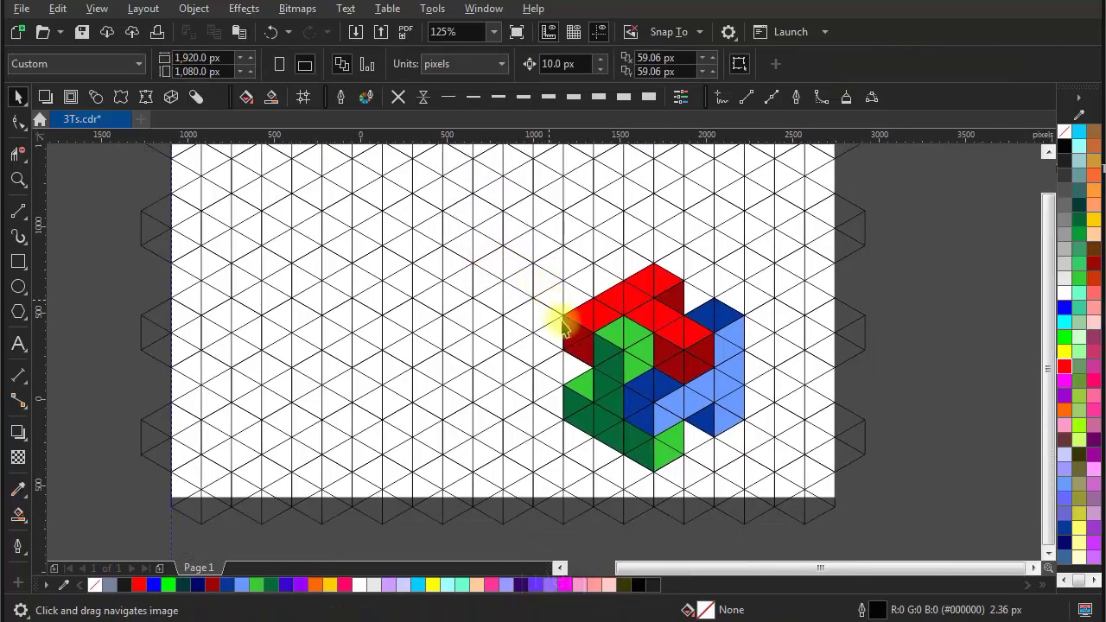
scroll(550, 304, "down", 2)
key("space")
left_click(616, 355)
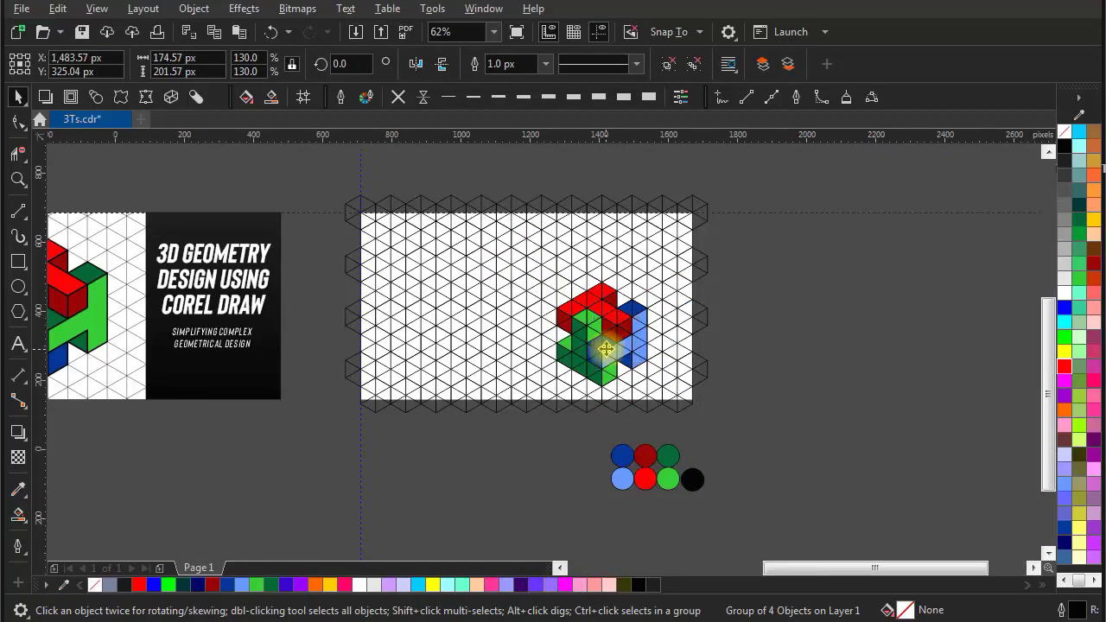
scroll(609, 350, "up", 4)
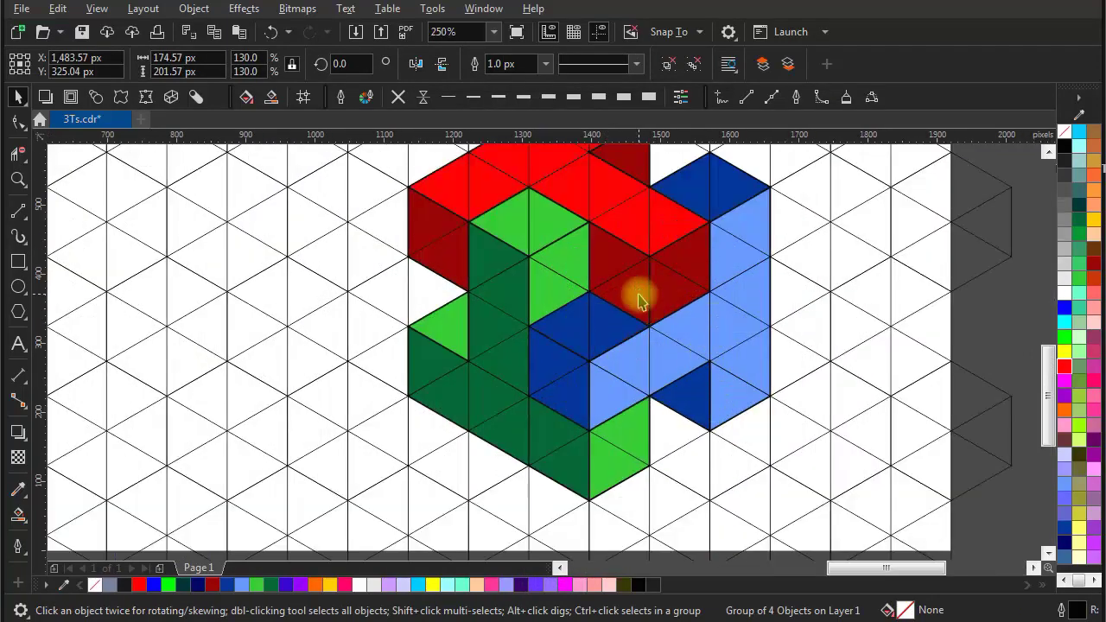
left_click(638, 297)
left_click(622, 261)
scroll(621, 254, "down", 2)
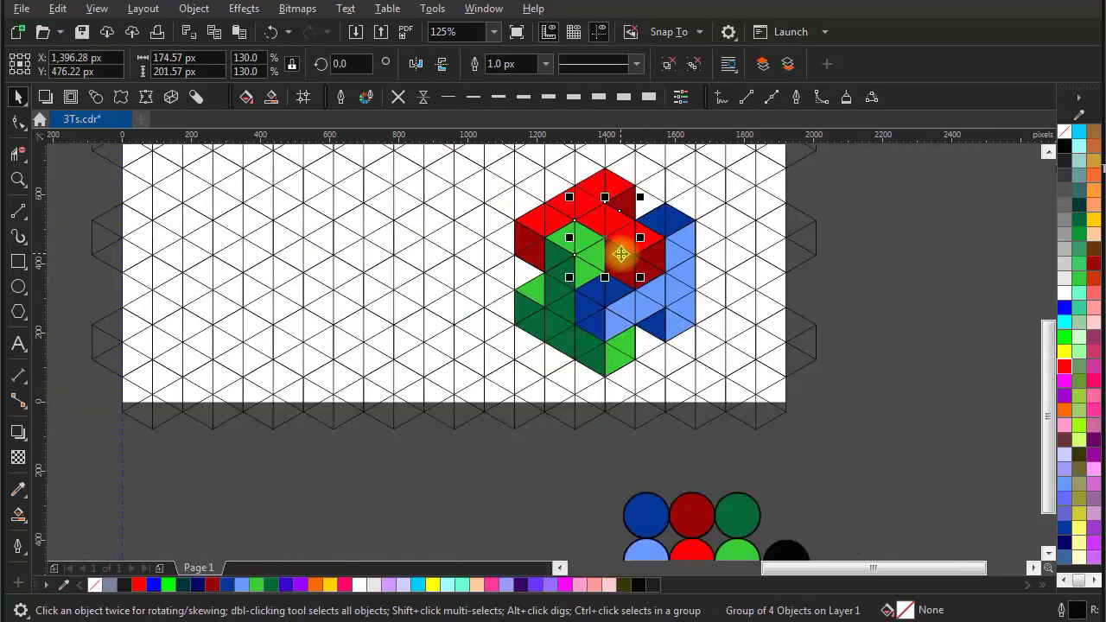
scroll(637, 278, "up", 2)
Deselect everything and save the 3Ts.cdr document
left_click(822, 370)
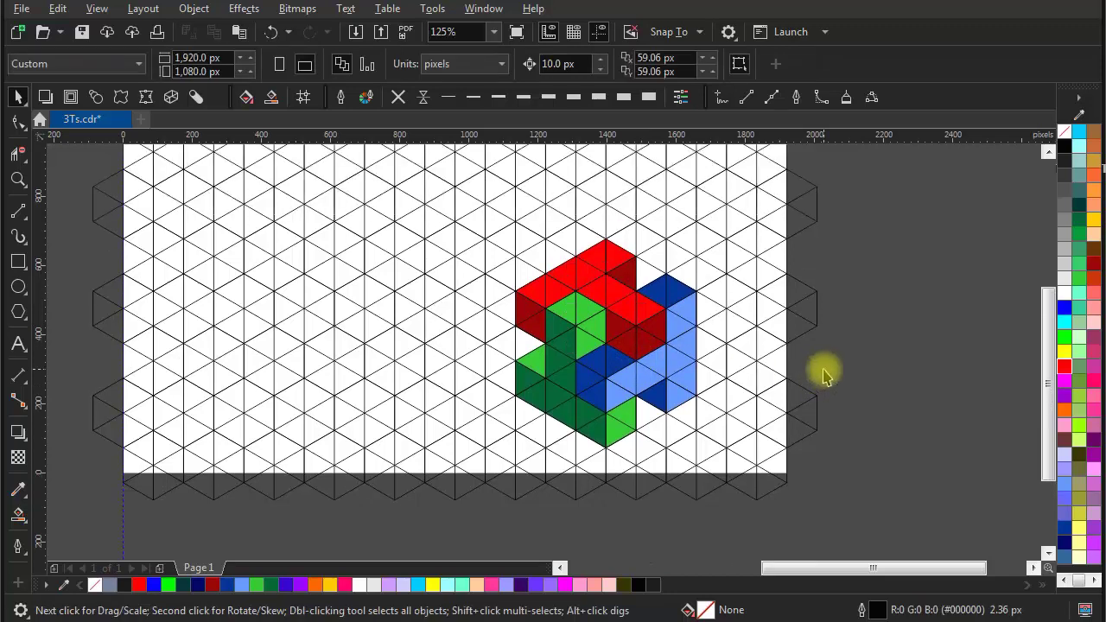
key("ctrl+s")
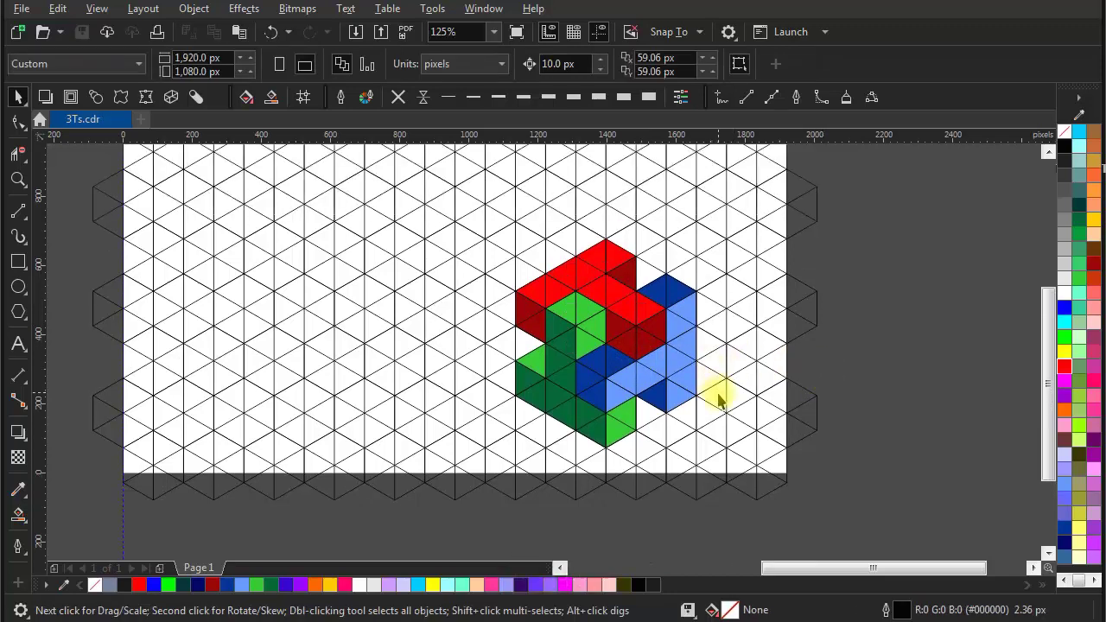
left_click_drag(717, 395, 767, 448)
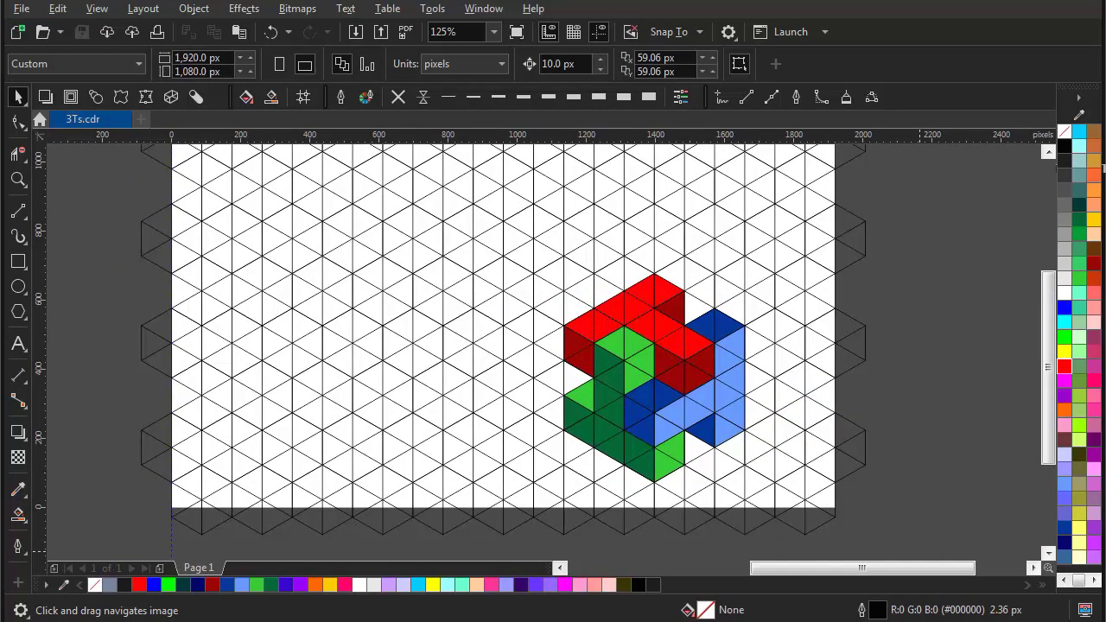